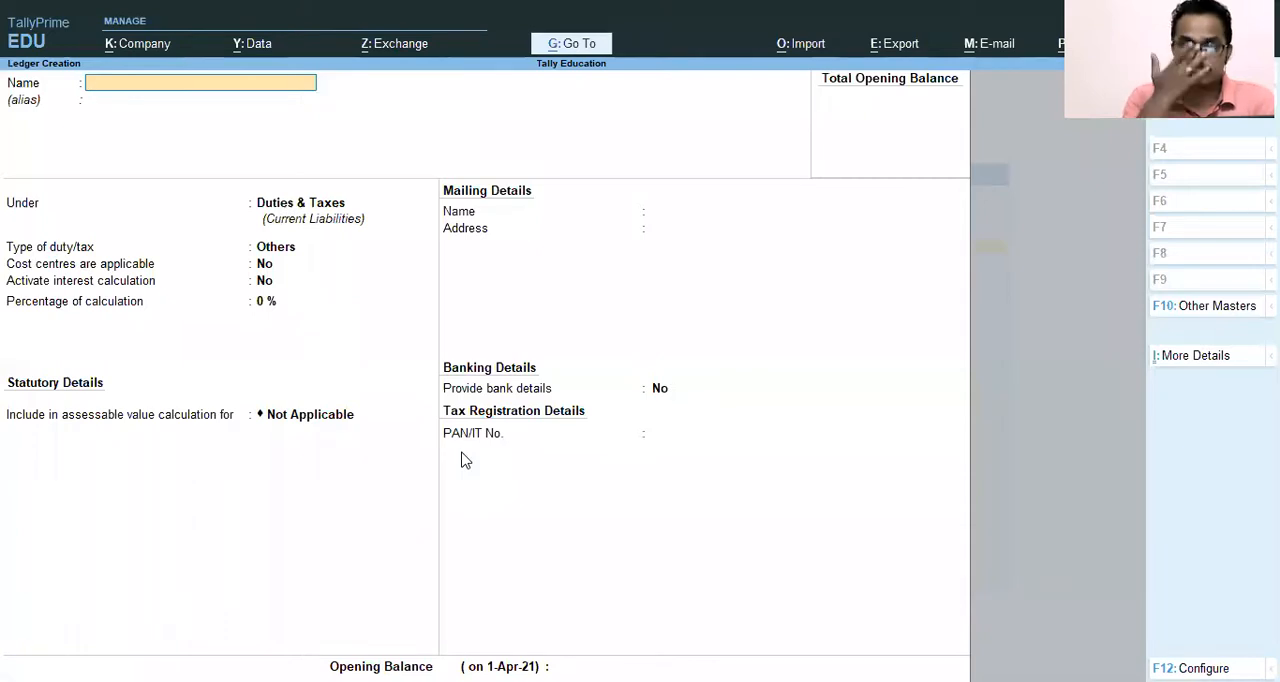
Name the new ledger Electricity Charges and place it under the Direct Expenses group.
{"action": "type", "text": "El"}
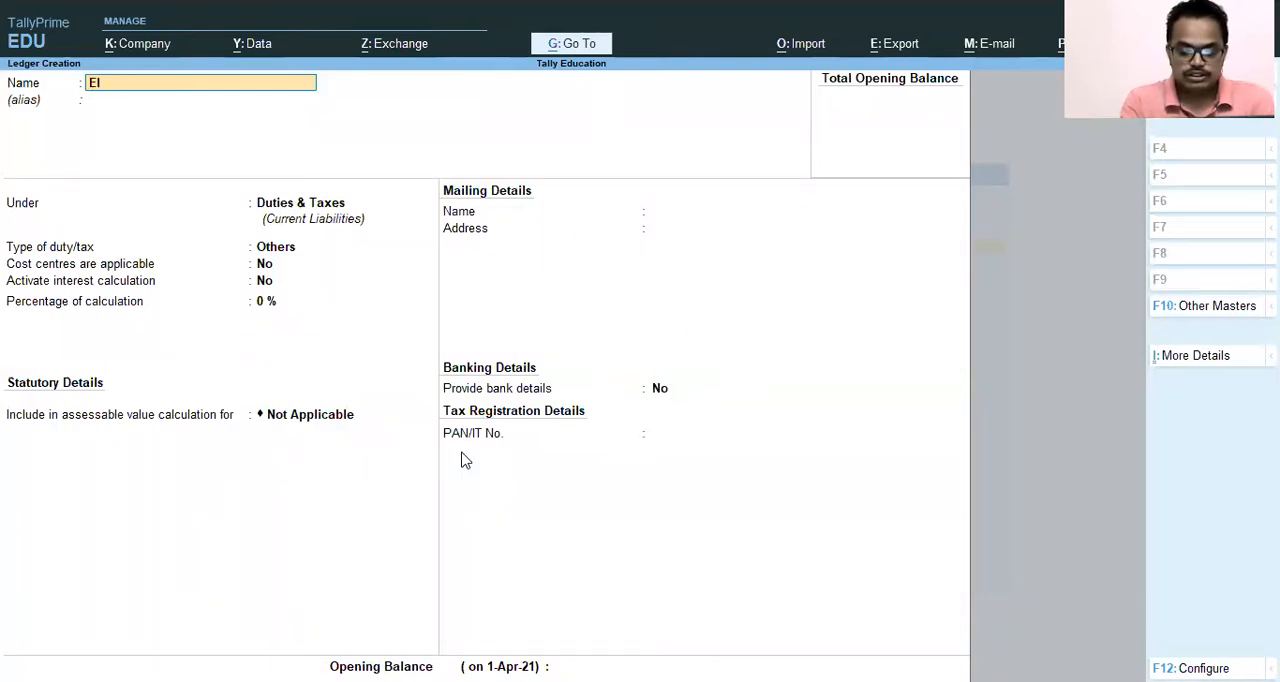
{"action": "type", "text": "ectricity Charges"}
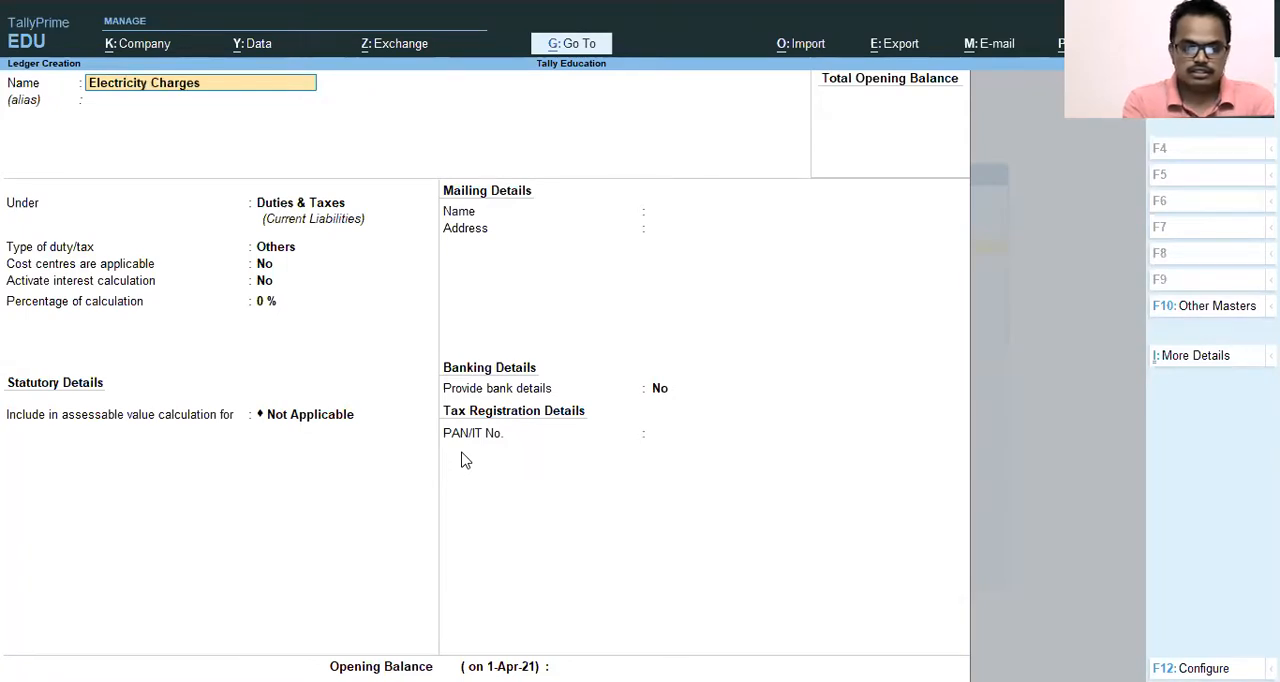
{"action": "key", "text": "Return"}
{"action": "key", "text": "Return"}
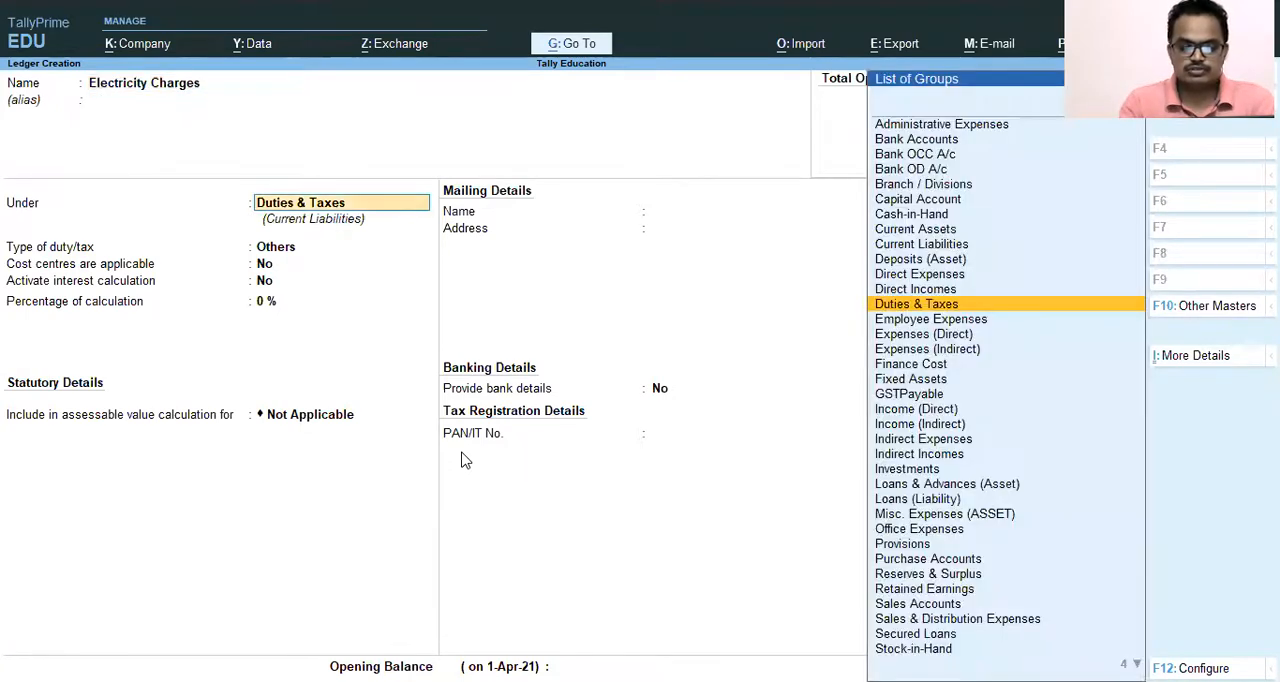
{"action": "type", "text": "Dire"}
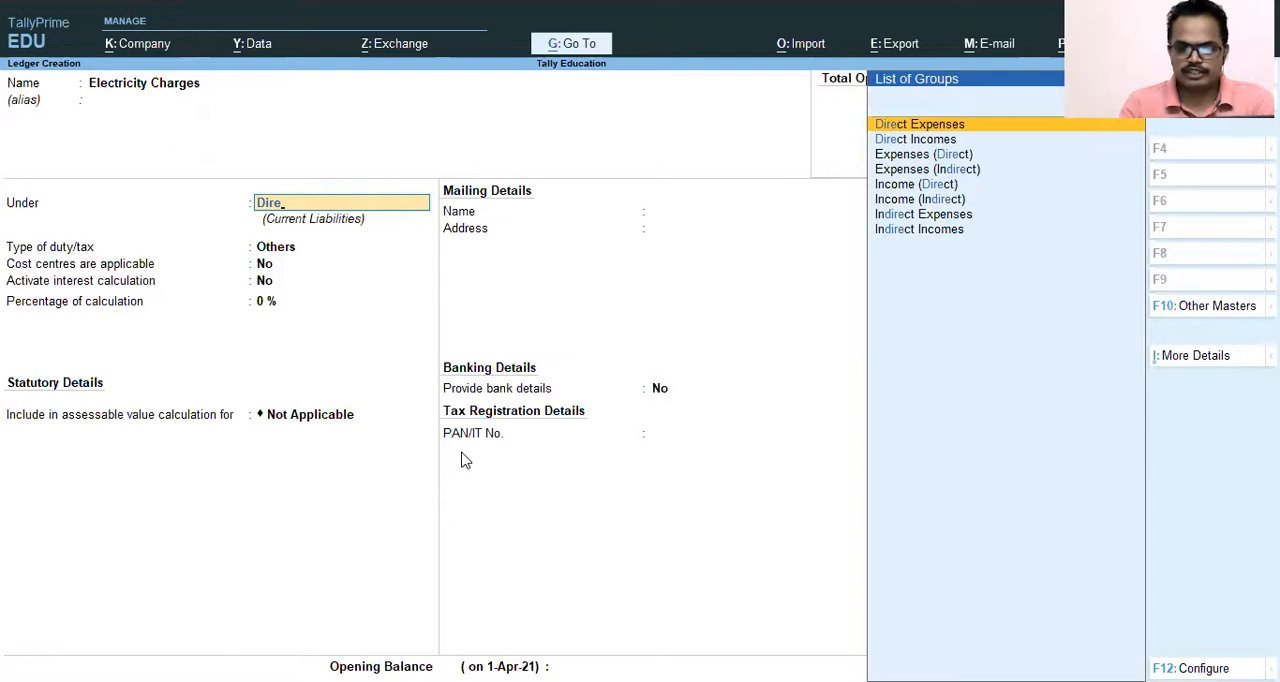
{"action": "key", "text": "Return"}
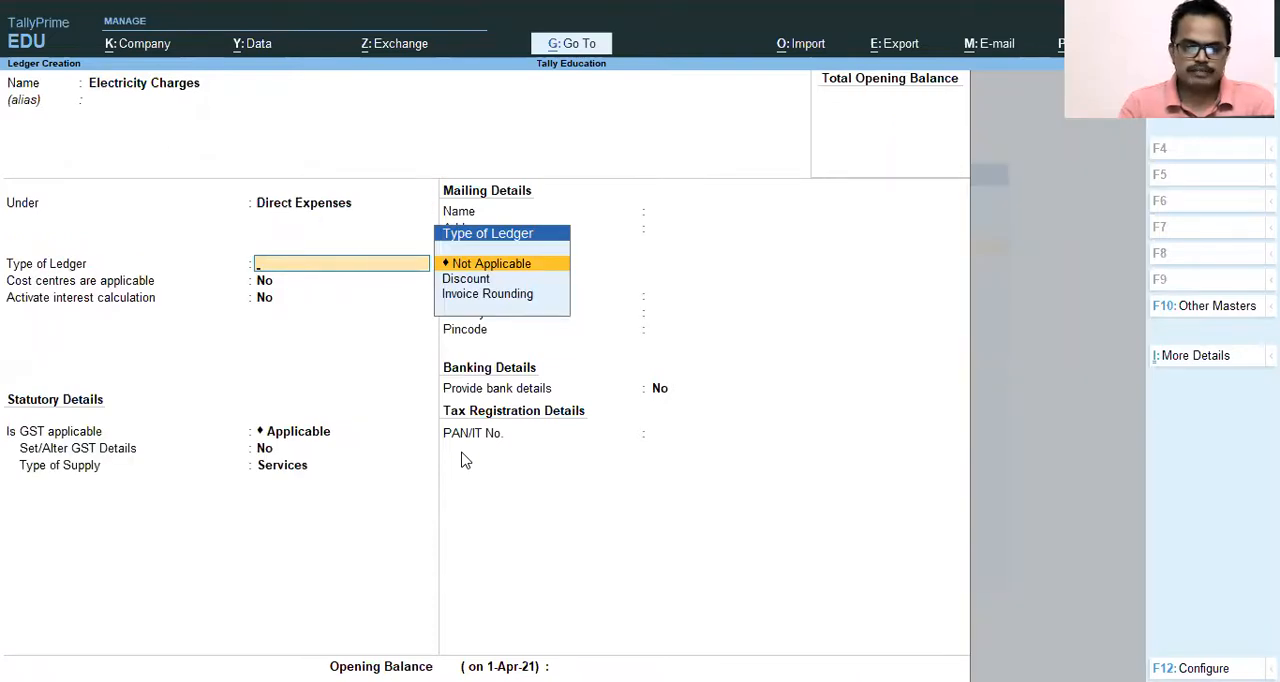
Set the type of ledger to Not Applicable, accept the other defaults with no opening balance, and save the Electricity Charges ledger.
{"action": "key", "text": "Return"}
{"action": "key", "text": "Return"}
{"action": "key", "text": "Return"}
{"action": "key", "text": "Return"}
{"action": "key", "text": "Return"}
{"action": "key", "text": "Return"}
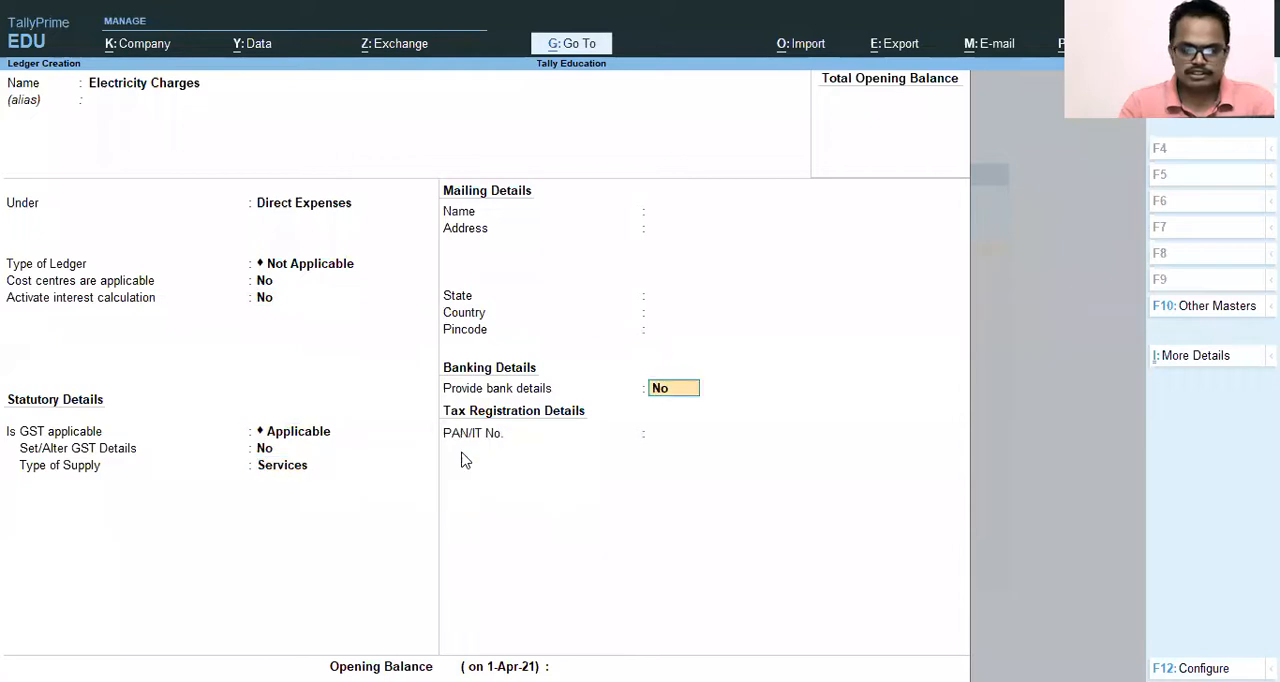
{"action": "key", "text": "Return"}
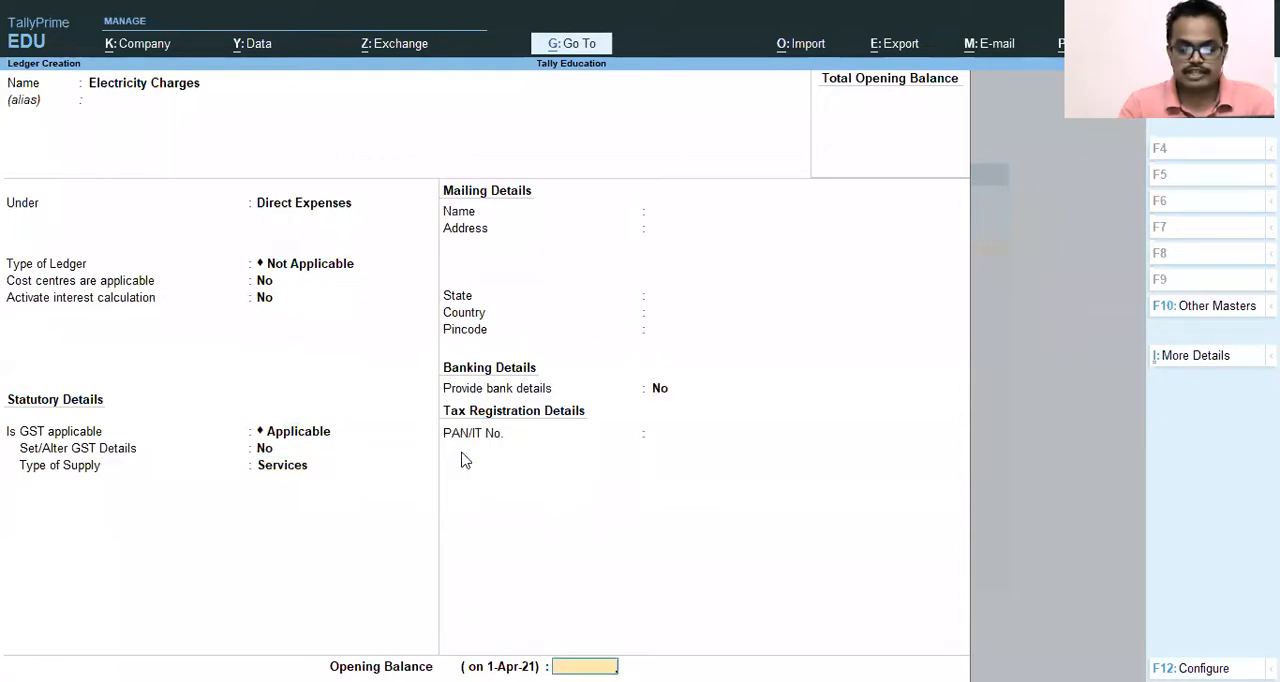
{"action": "key", "text": "Return"}
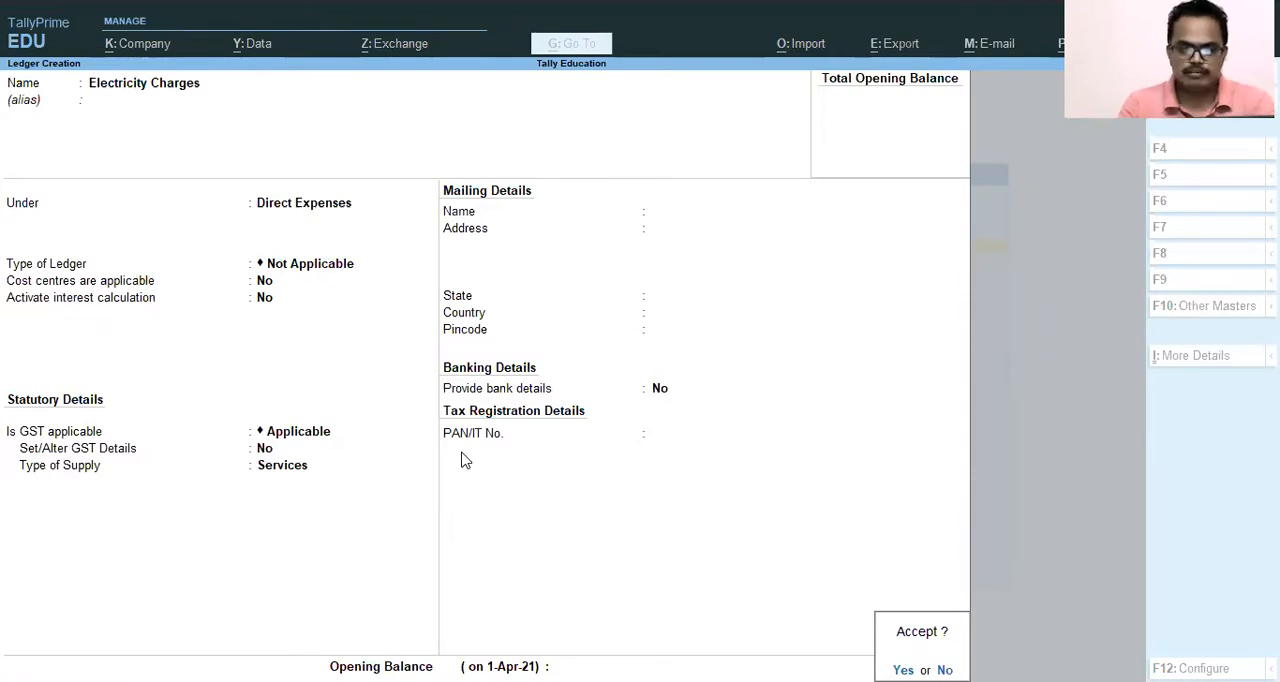
{"action": "key", "text": "Return"}
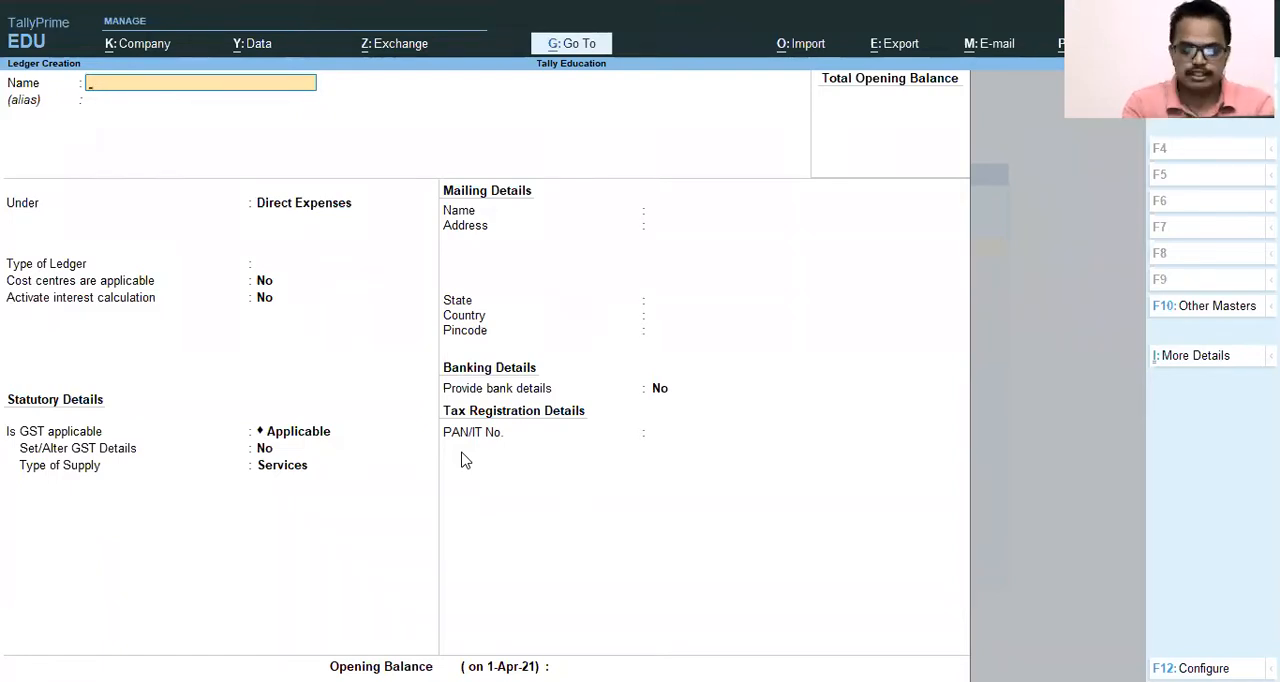
Try to create another ledger named MSEDCL.
{"action": "type", "text": "MSEDCL"}
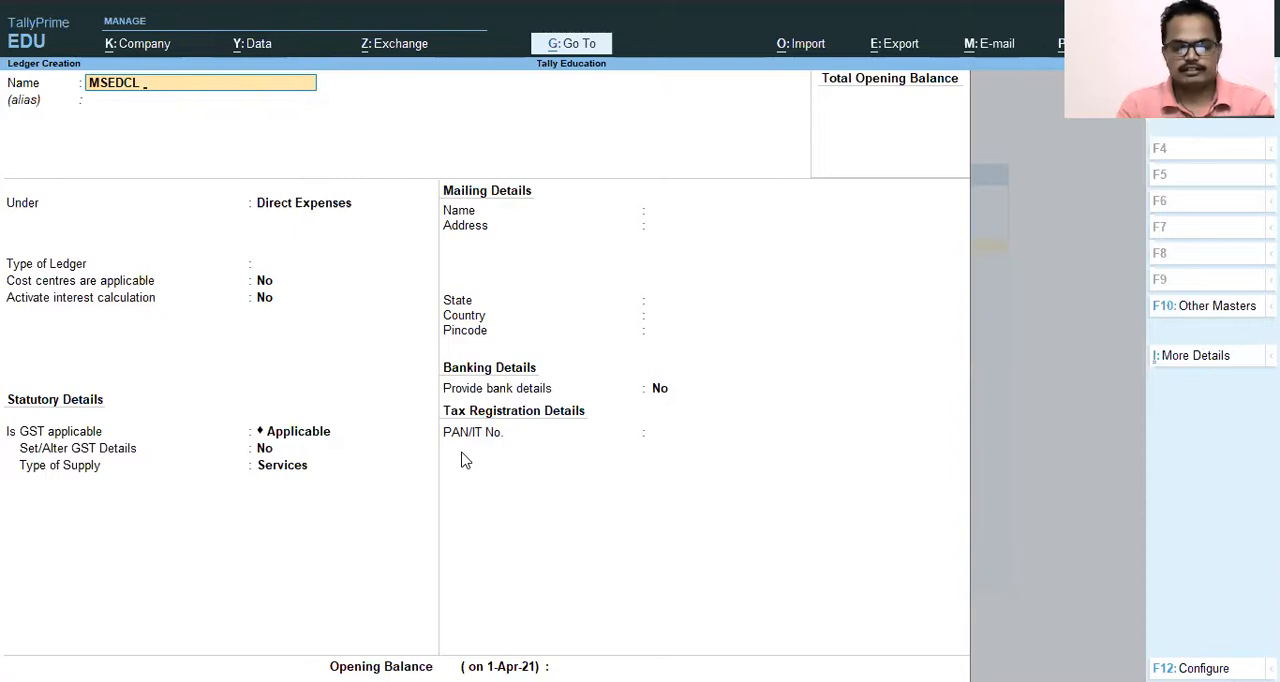
{"action": "key", "text": "Return"}
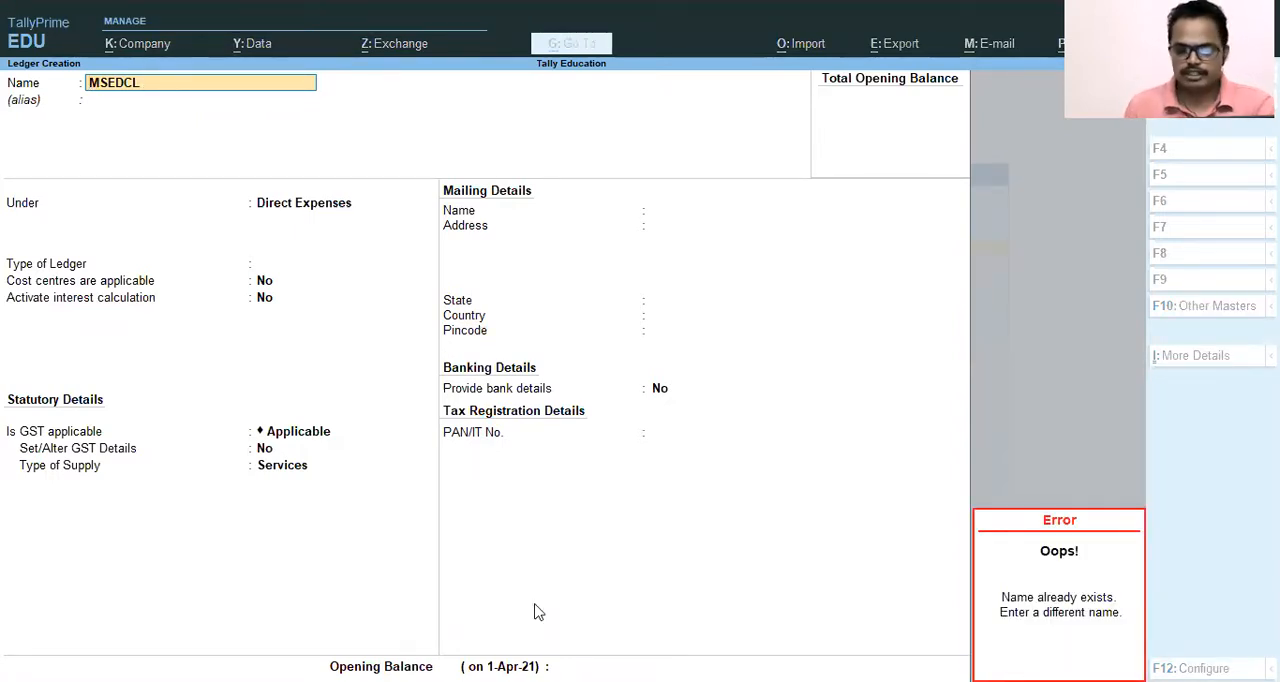
{"action": "key", "text": "BackSpace"}
Leave ledger creation without saving, return to the Gateway of Tally, and open voucher entry.
{"action": "key", "text": "Escape"}
{"action": "key", "text": "y"}
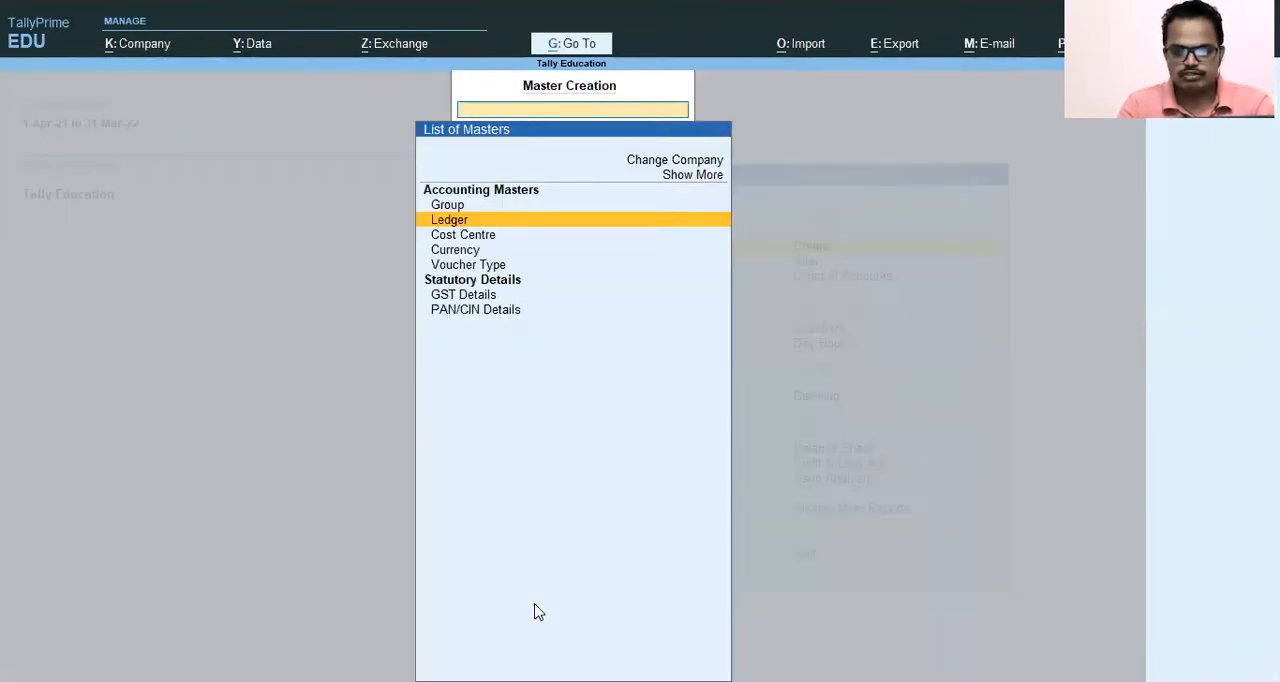
{"action": "key", "text": "Escape"}
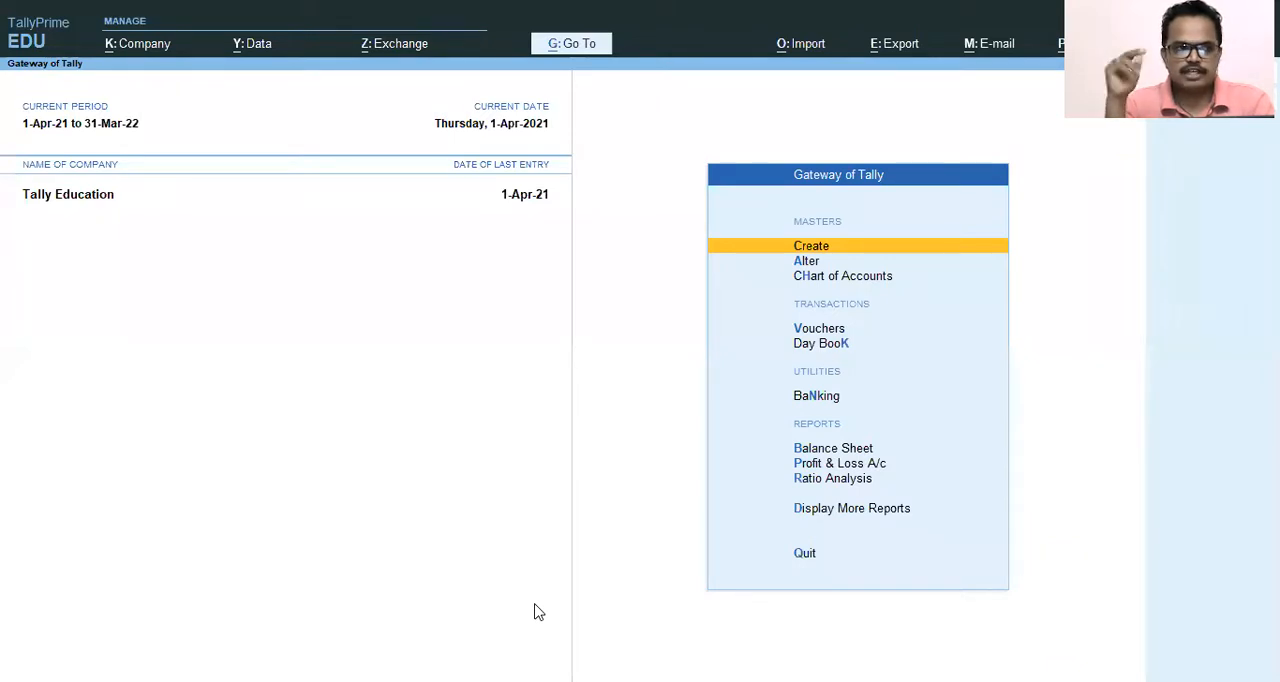
{"action": "key", "text": "Escape"}
{"action": "key", "text": "Escape"}
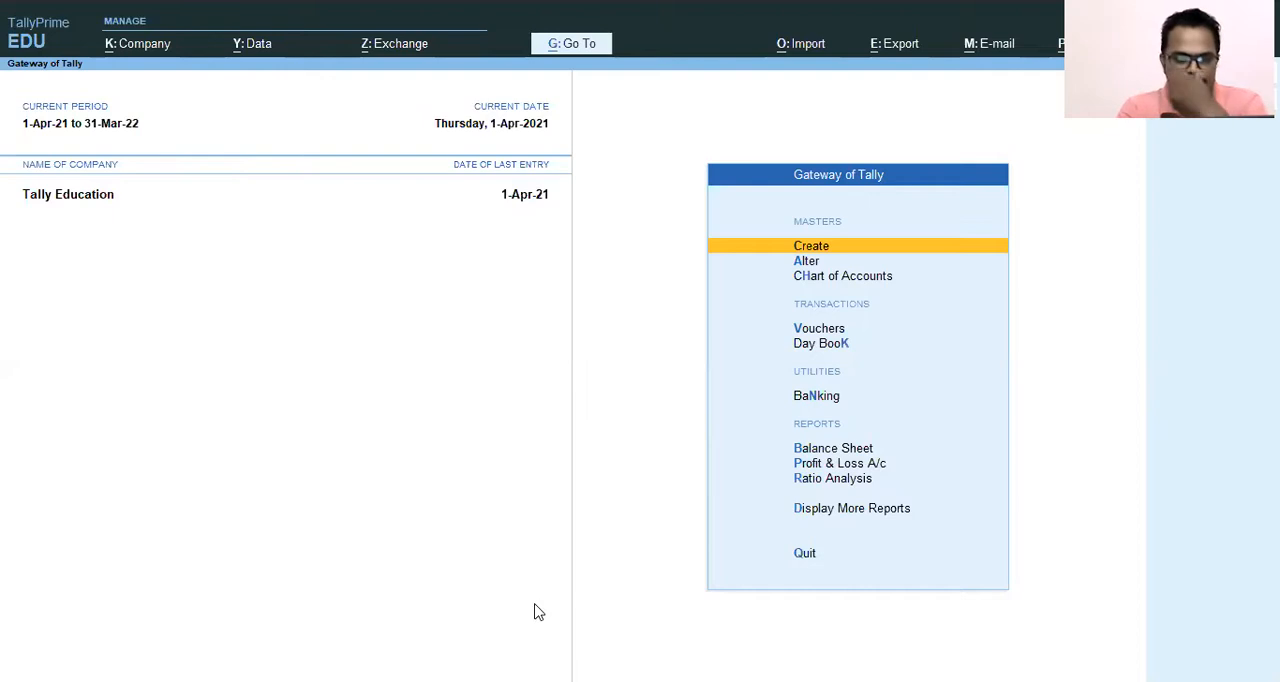
{"action": "key", "text": "Up"}
{"action": "key", "text": "Up"}
{"action": "key", "text": "Up"}
{"action": "key", "text": "Up"}
{"action": "key", "text": "Up"}
{"action": "key", "text": "Up"}
{"action": "key", "text": "Up"}
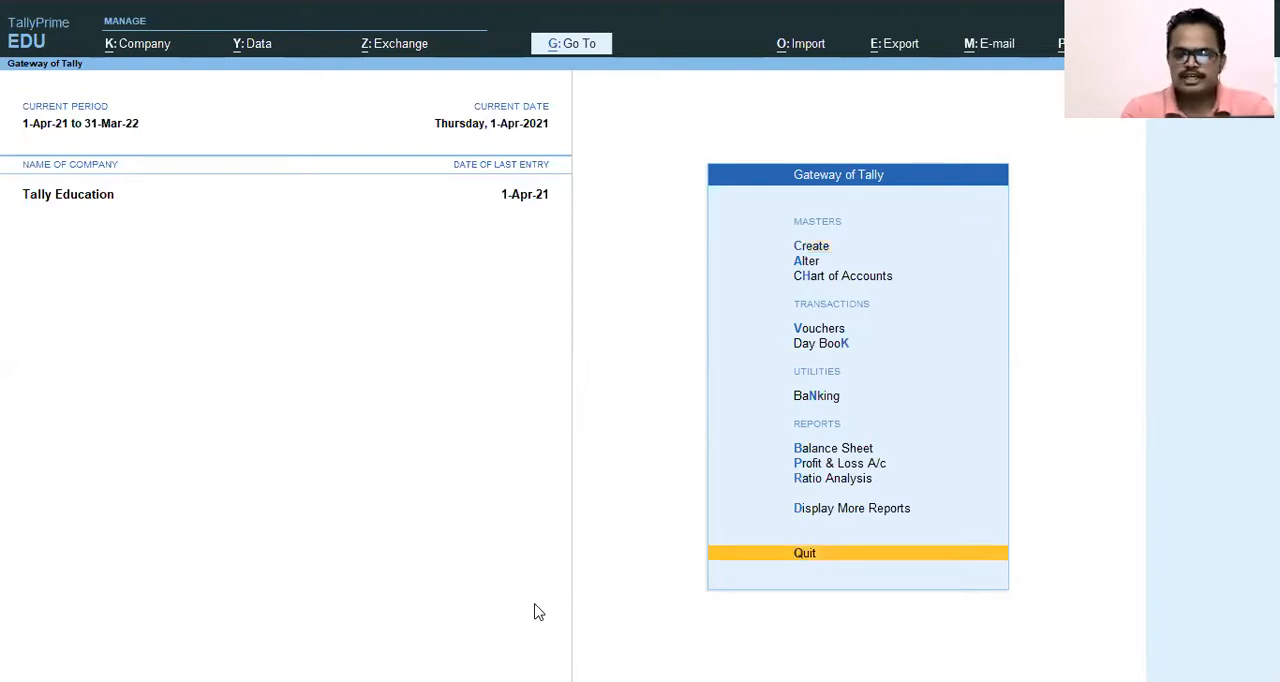
{"action": "key", "text": "Up"}
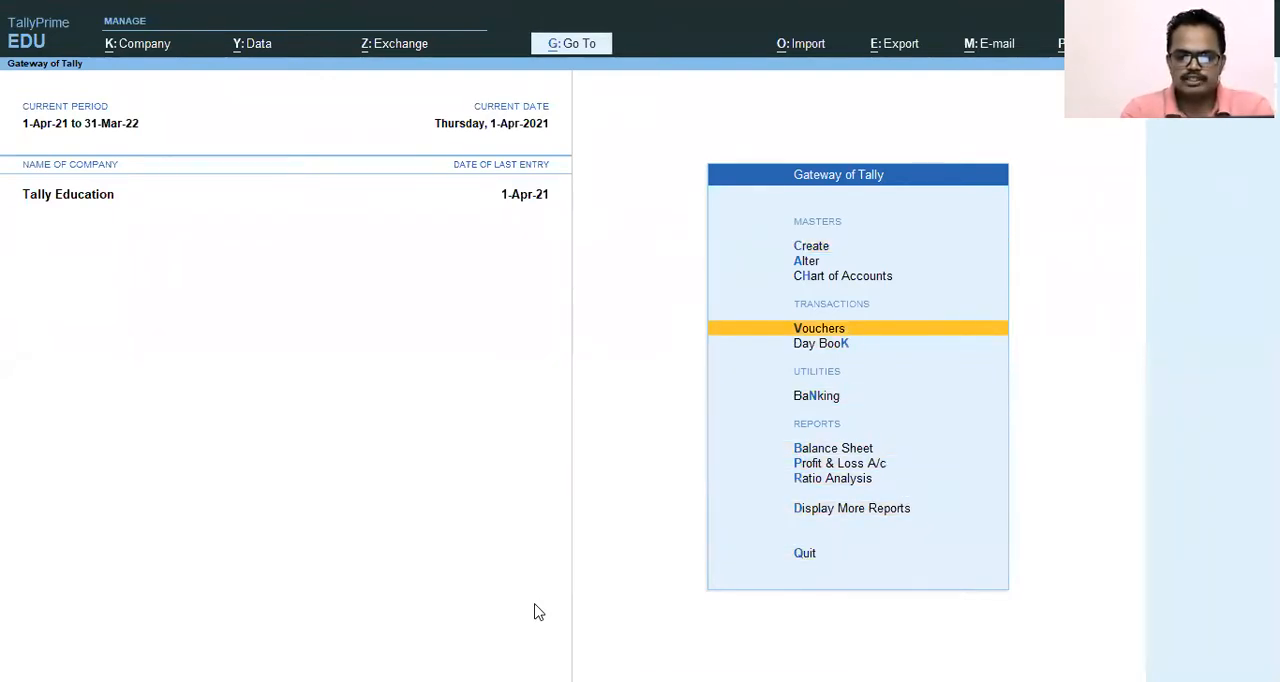
{"action": "key", "text": "Return"}
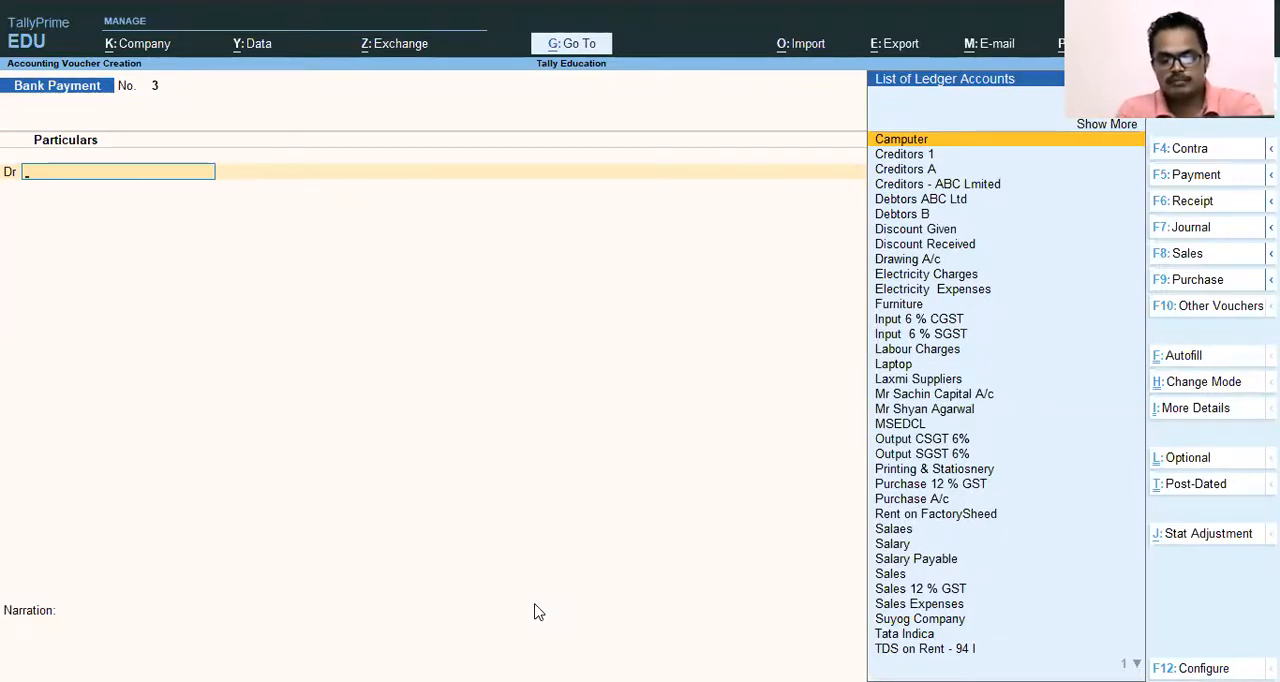
Switch the voucher to the Direct Expenses type among the journal voucher types.
{"action": "key", "text": "F7"}
{"action": "key", "text": "Up"}
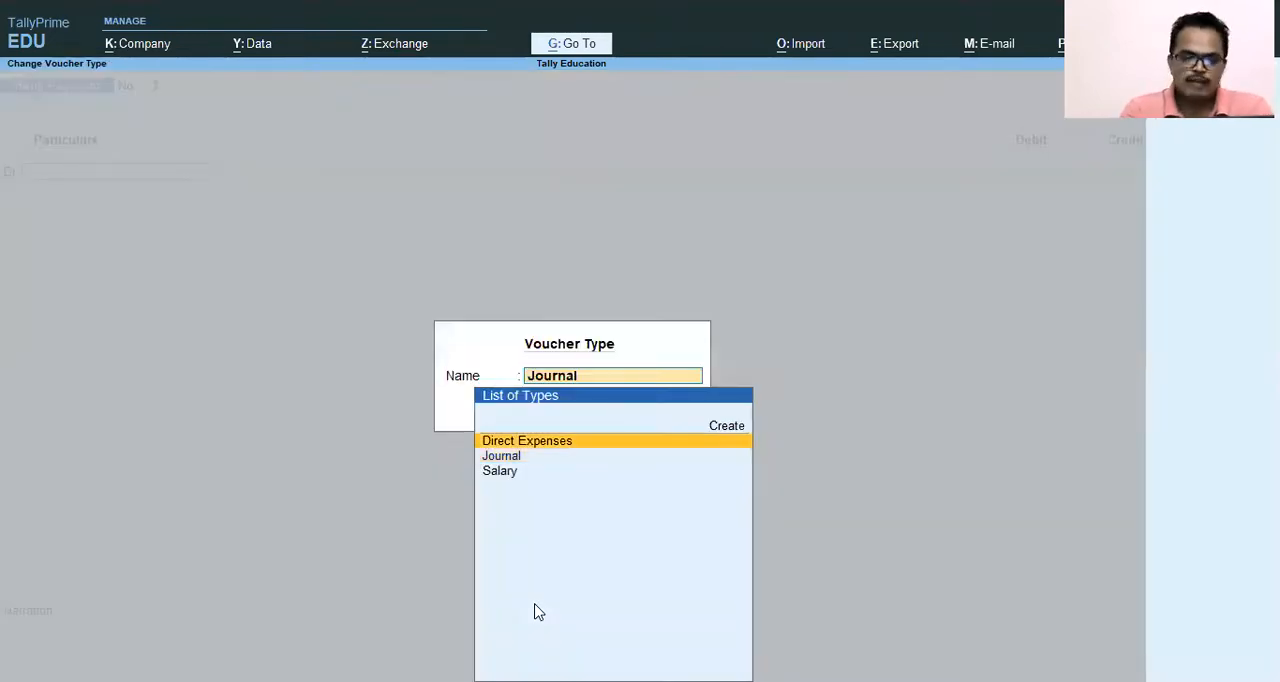
{"action": "key", "text": "Down"}
{"action": "key", "text": "Down"}
{"action": "key", "text": "Up"}
{"action": "key", "text": "Up"}
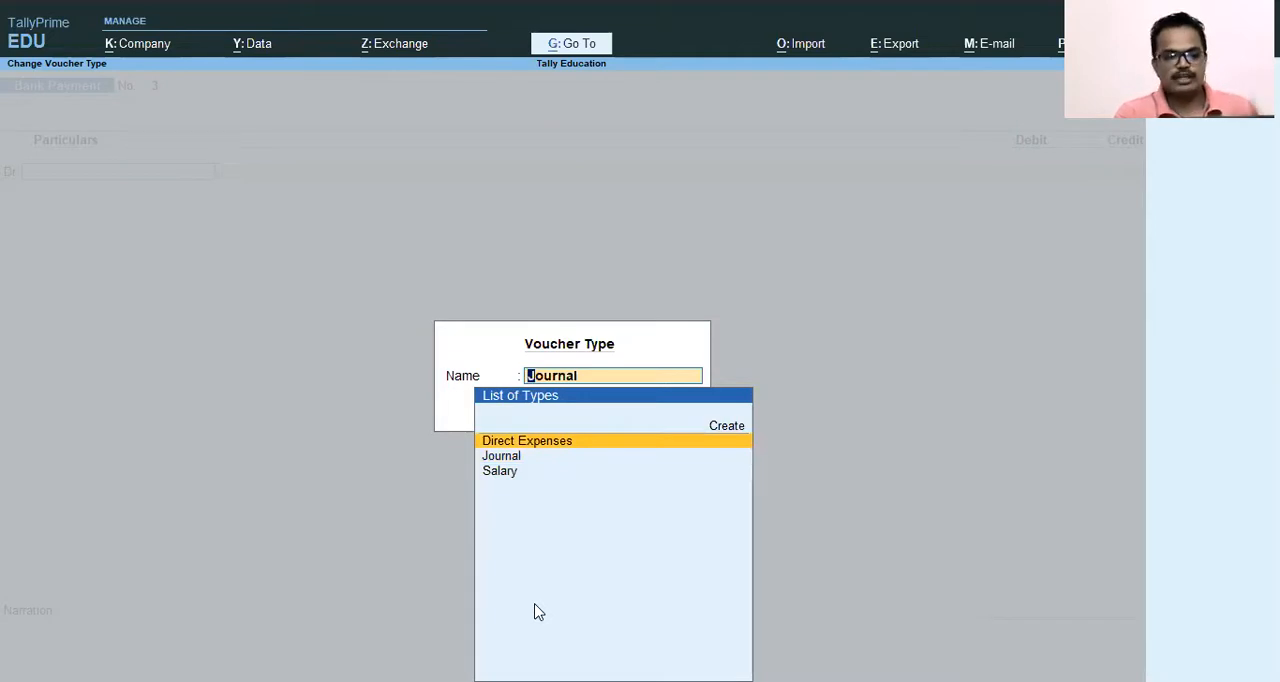
{"action": "key", "text": "Down"}
{"action": "key", "text": "Up"}
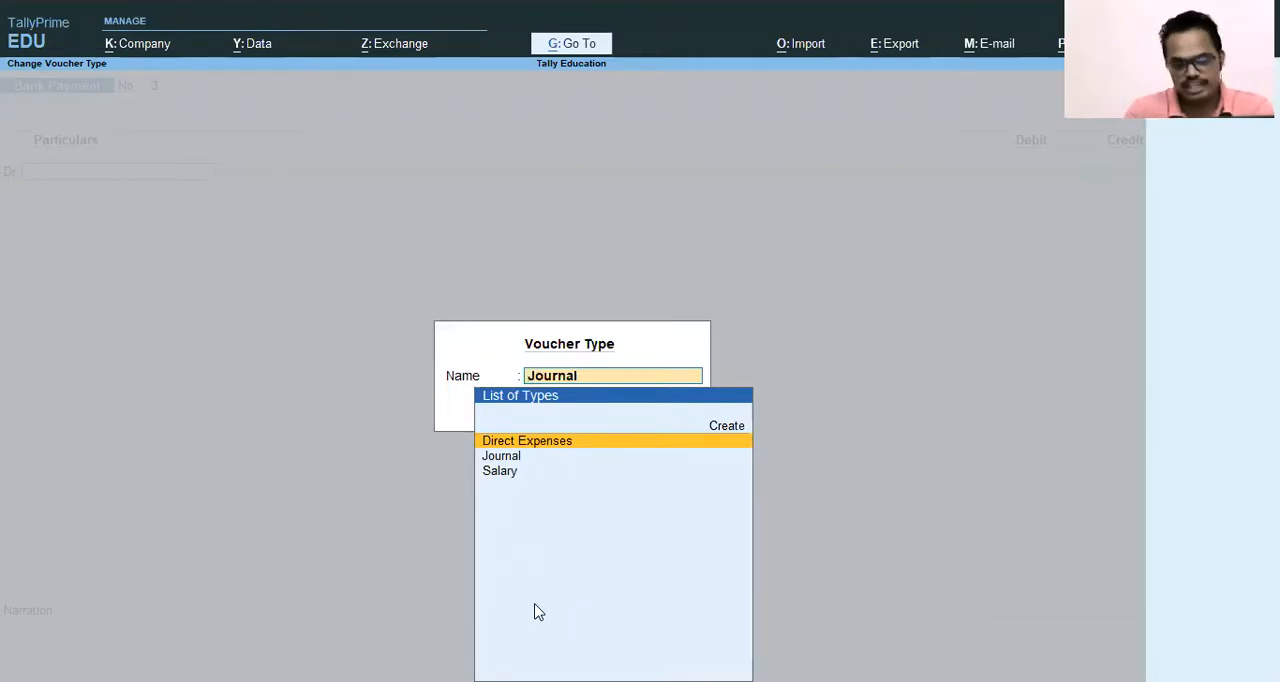
{"action": "key", "text": "Return"}
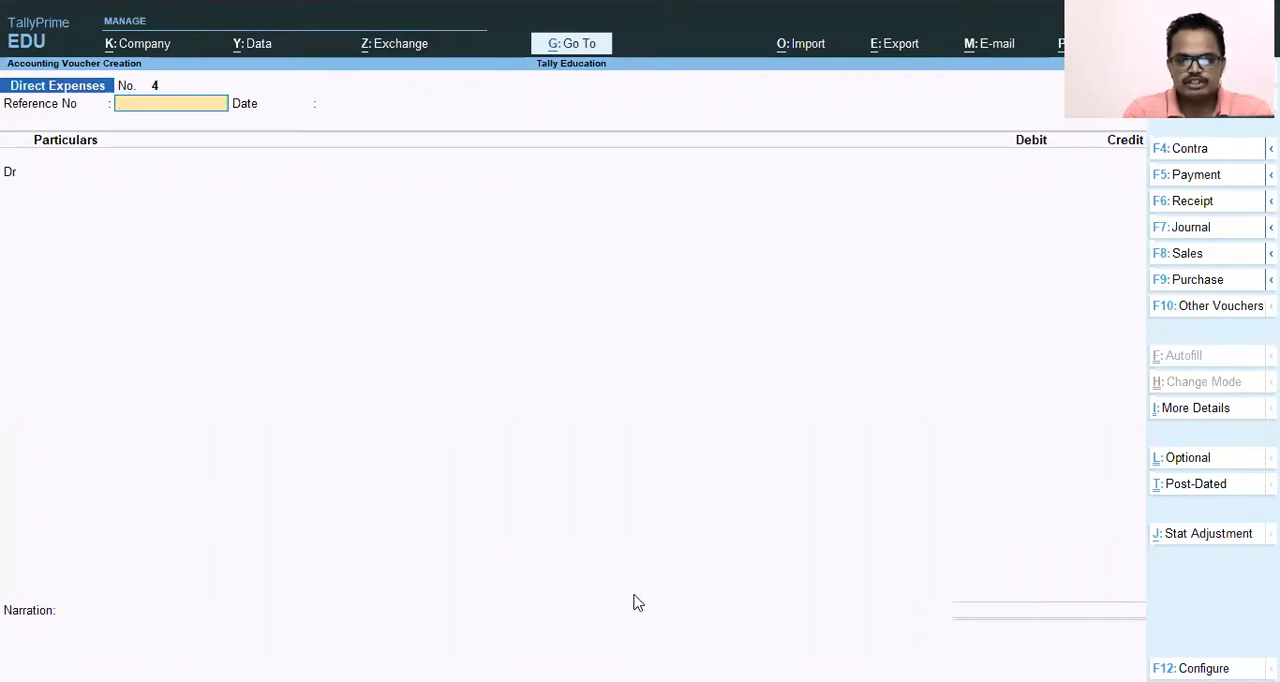
Enter 5689 as the reference number of the Direct Expenses voucher.
{"action": "type", "text": "5689"}
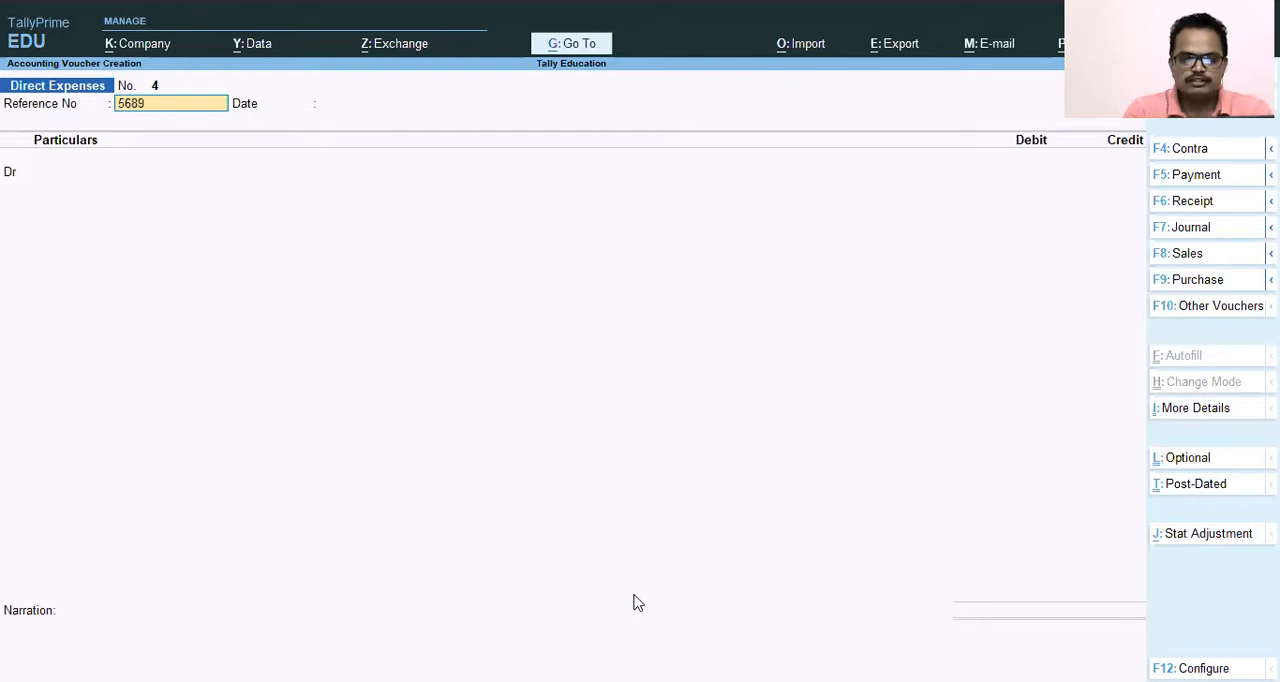
{"action": "key", "text": "Return"}
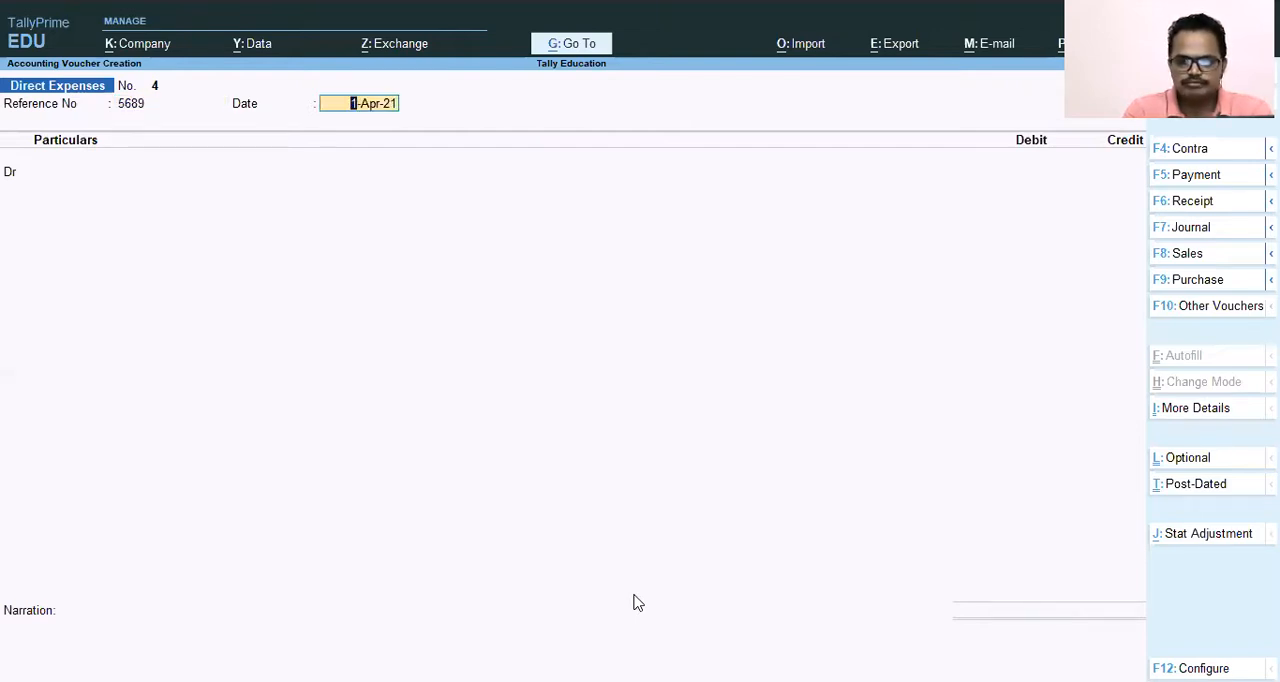
Try to change the voucher date to 31.4.
{"action": "key", "text": "F2"}
{"action": "type", "text": "30.4"}
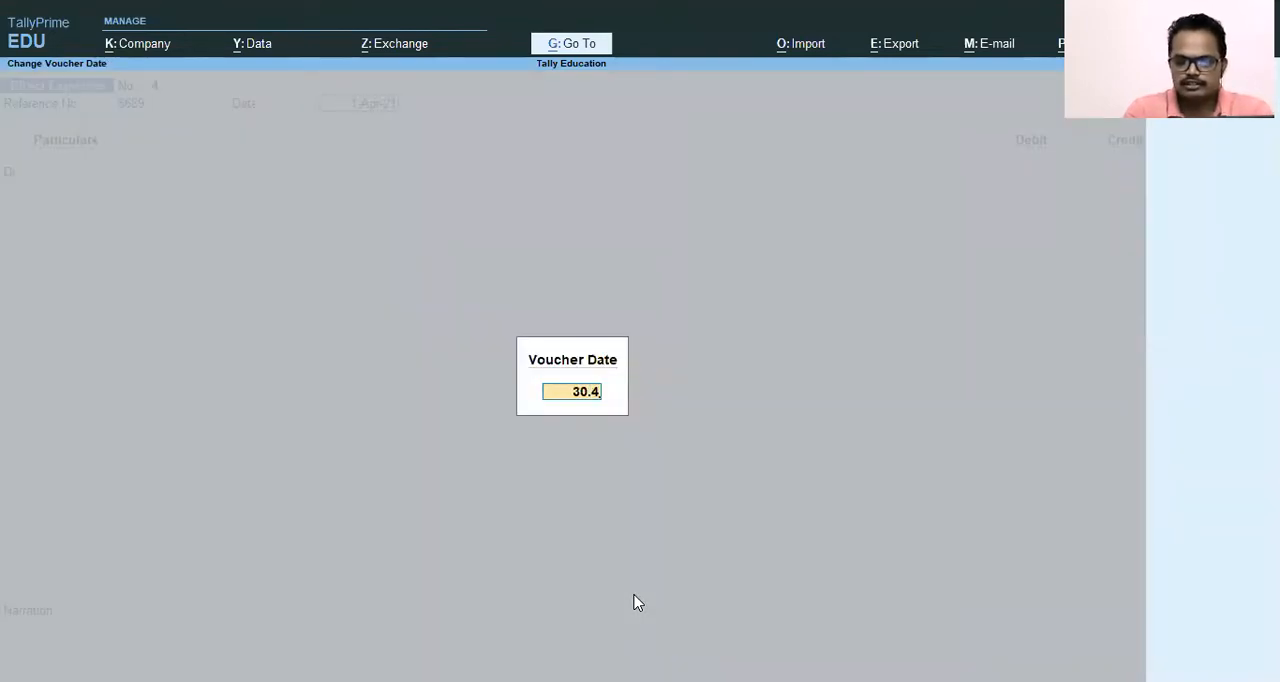
{"action": "key", "text": "BackSpace"}
{"action": "key", "text": "BackSpace"}
{"action": "key", "text": "BackSpace"}
{"action": "key", "text": "BackSpace"}
{"action": "type", "text": "31.4"}
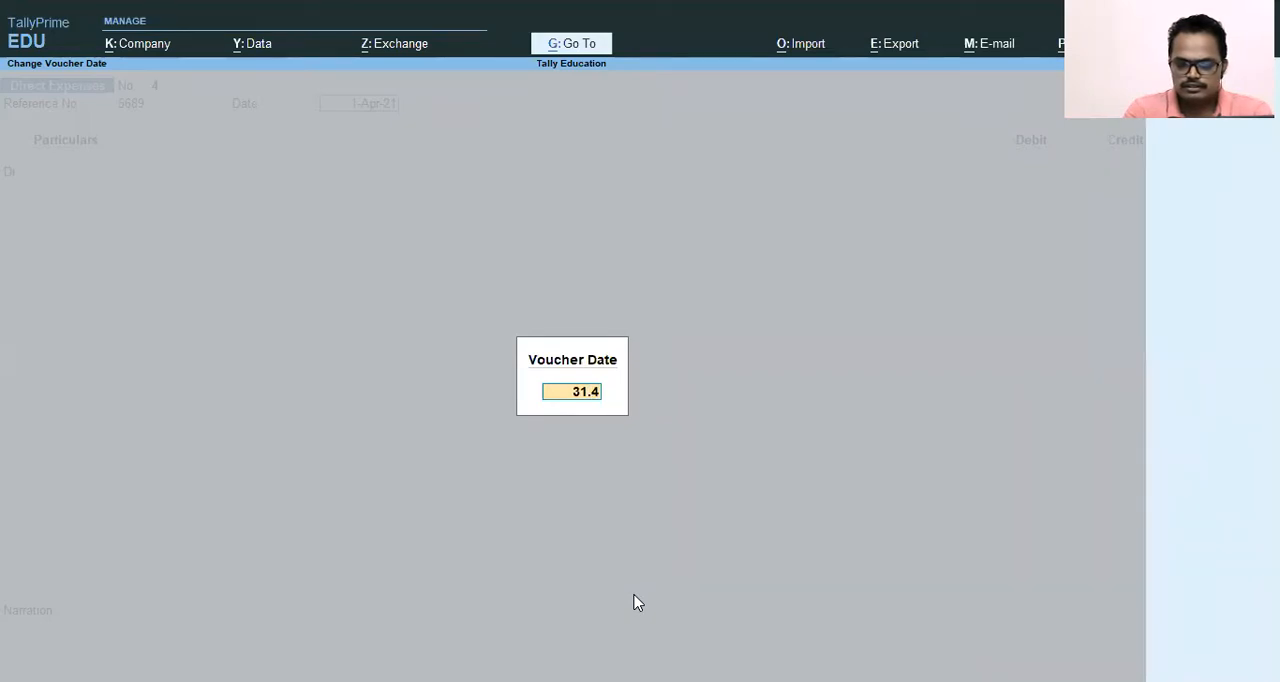
{"action": "key", "text": "Return"}
{"action": "key", "text": "Escape"}
{"action": "type", "text": "2"}
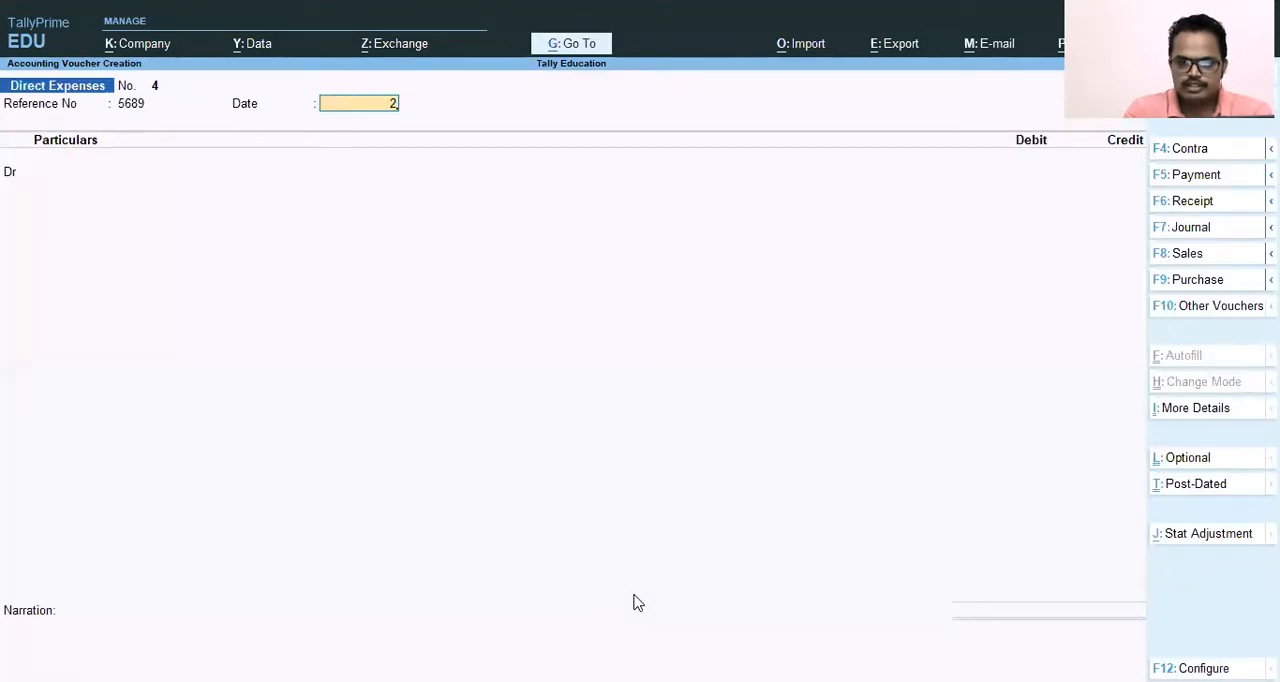
Set the voucher date to 2.4 and accept 1-Apr-21 as the reference date.
{"action": "key", "text": "F2"}
{"action": "type", "text": "2.4"}
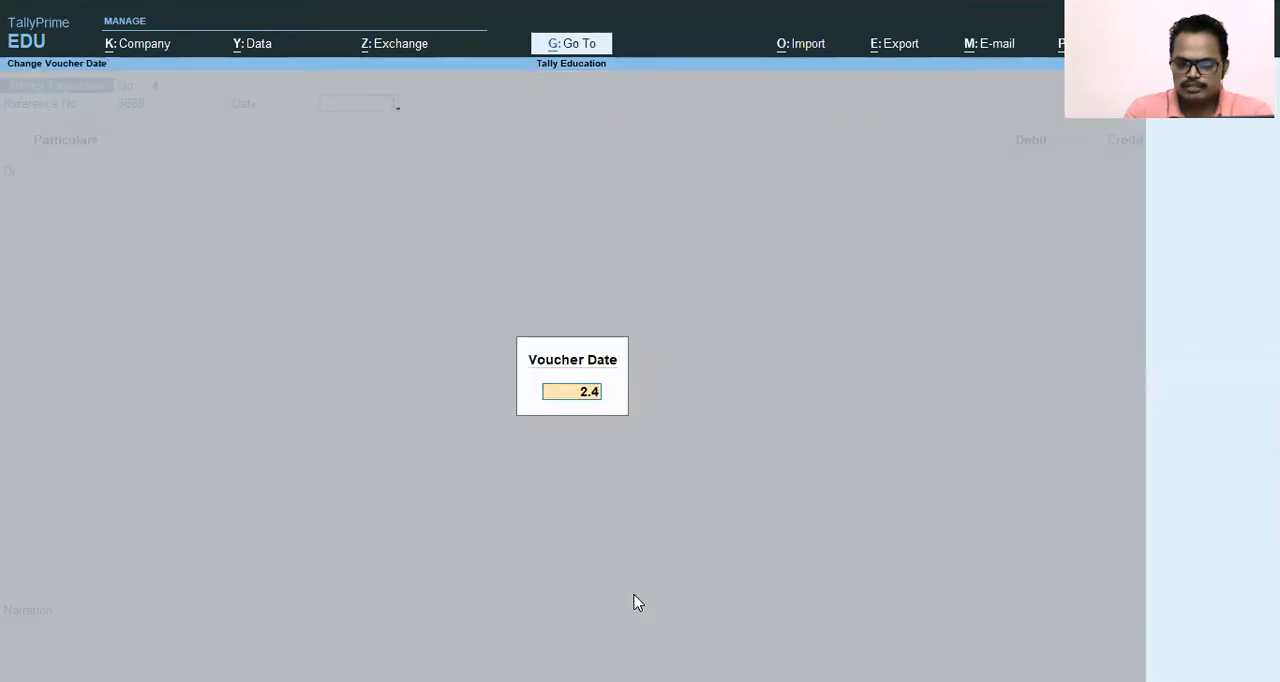
{"action": "key", "text": "Return"}
{"action": "key", "text": "Return"}
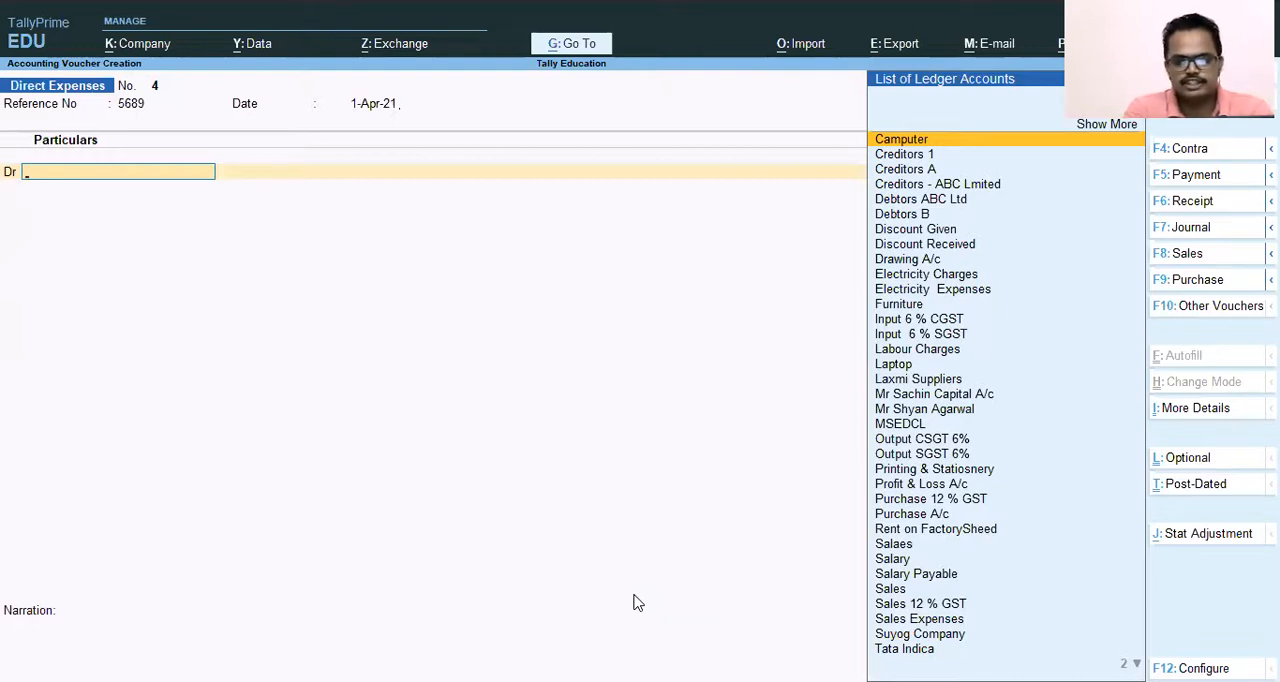
Debit the Electricity Charges ledger with 76,000 and start the credit line.
{"action": "type", "text": "e;e"}
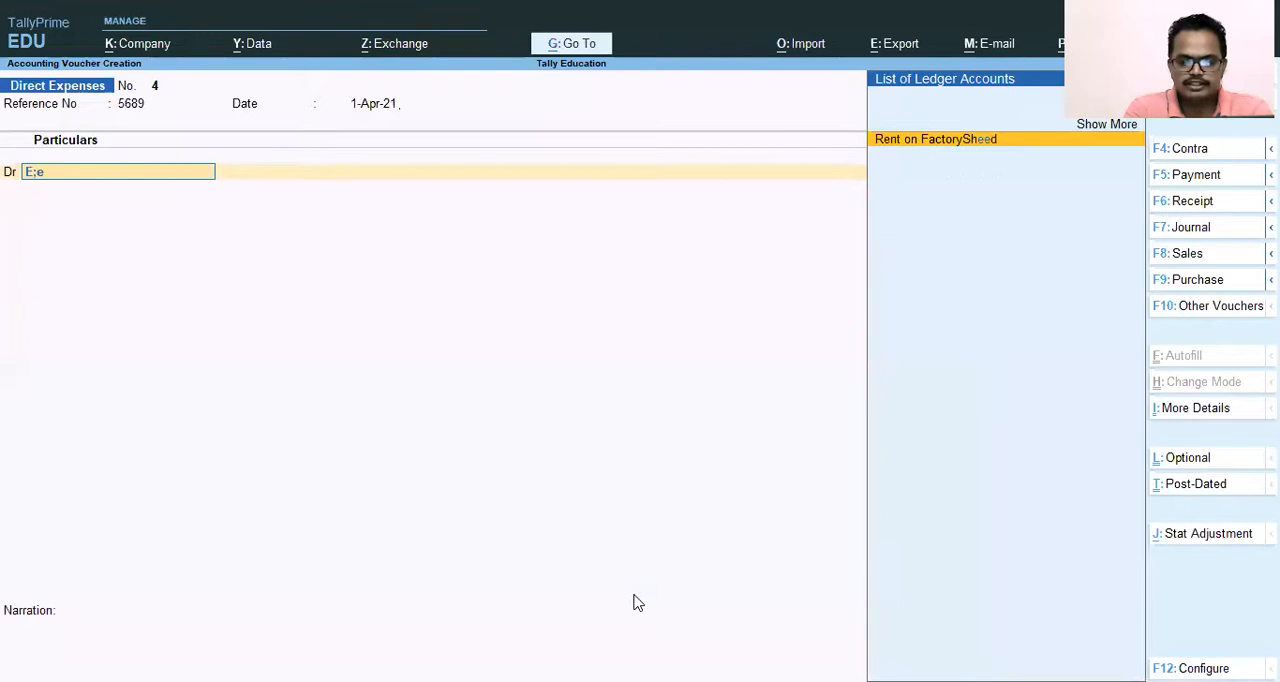
{"action": "key", "text": "BackSpace"}
{"action": "key", "text": "BackSpace"}
{"action": "key", "text": "BackSpace"}
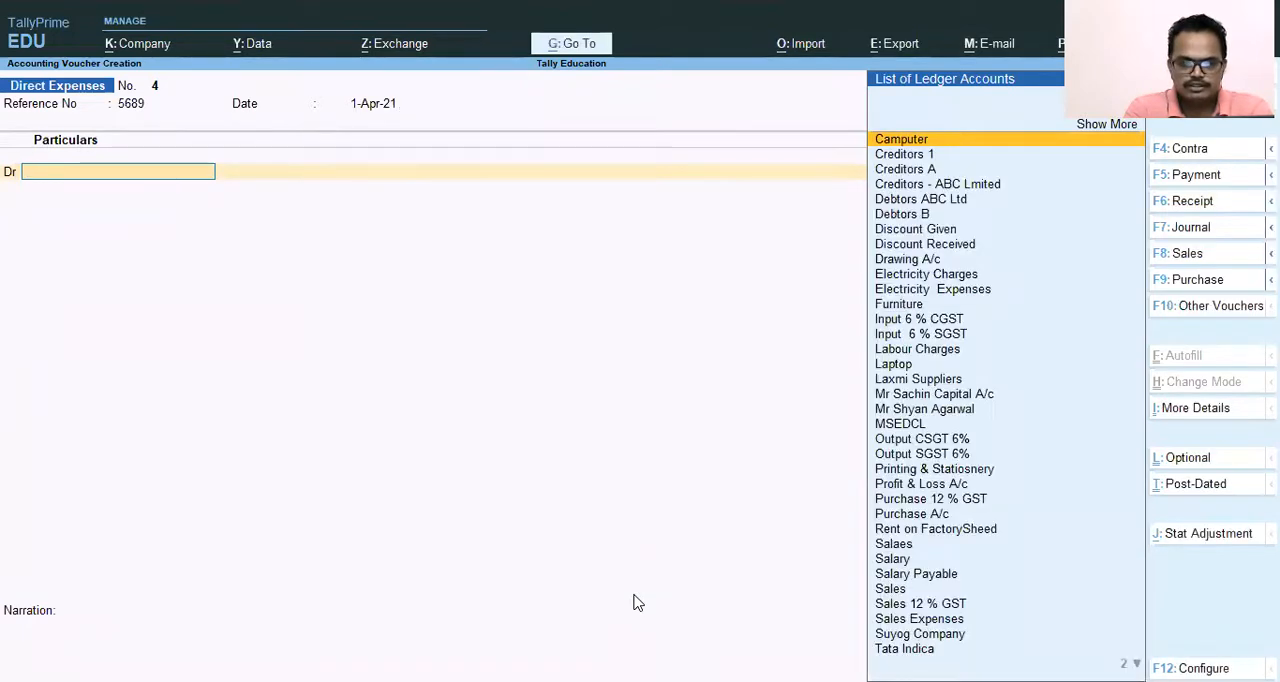
{"action": "type", "text": "e;"}
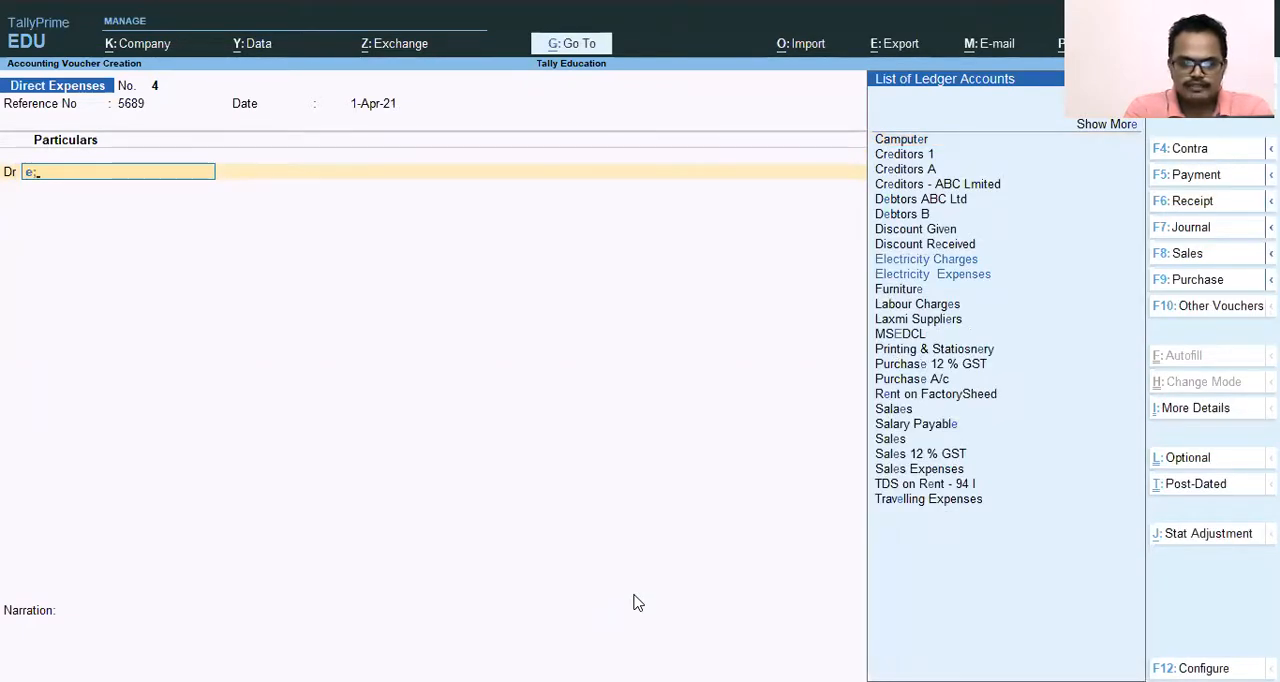
{"action": "type", "text": "l"}
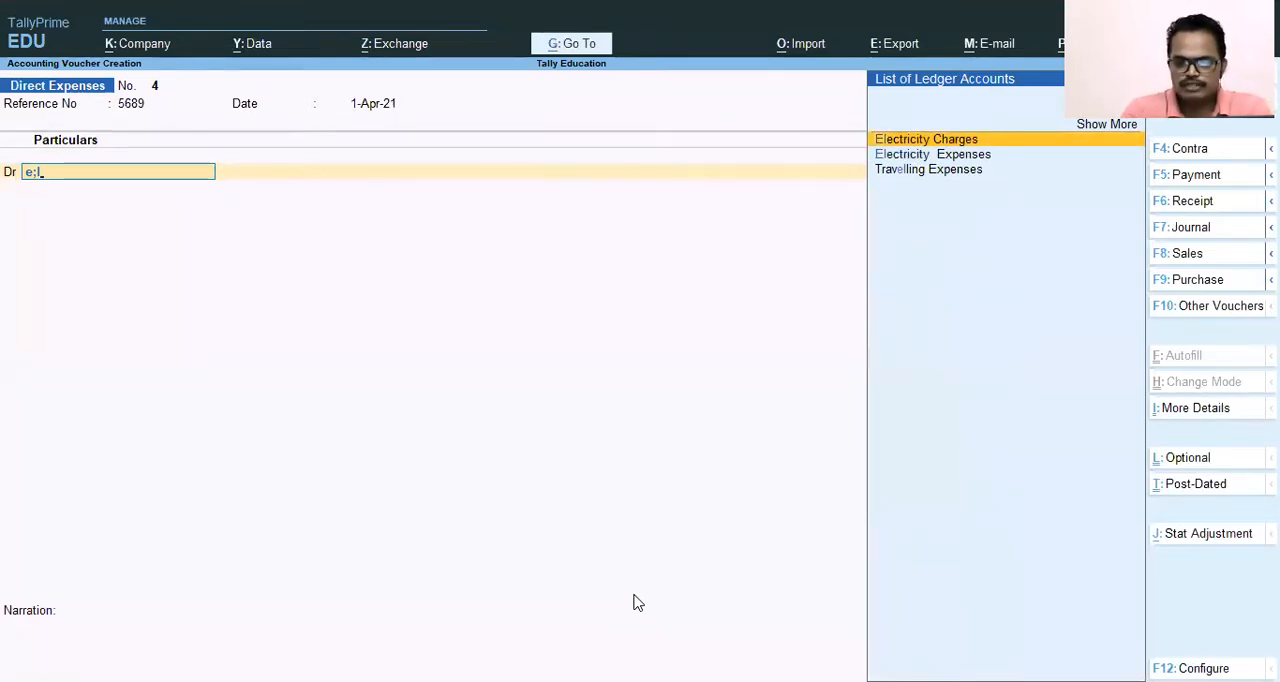
{"action": "key", "text": "Return"}
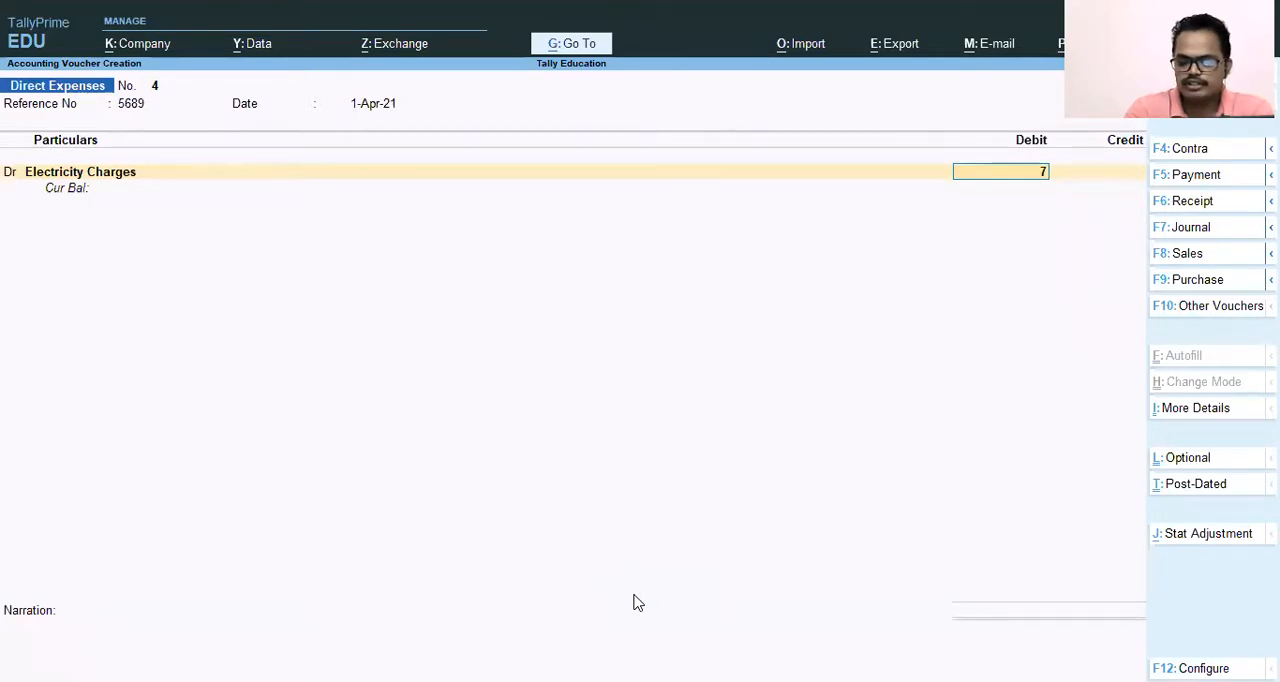
{"action": "type", "text": "760000.00"}
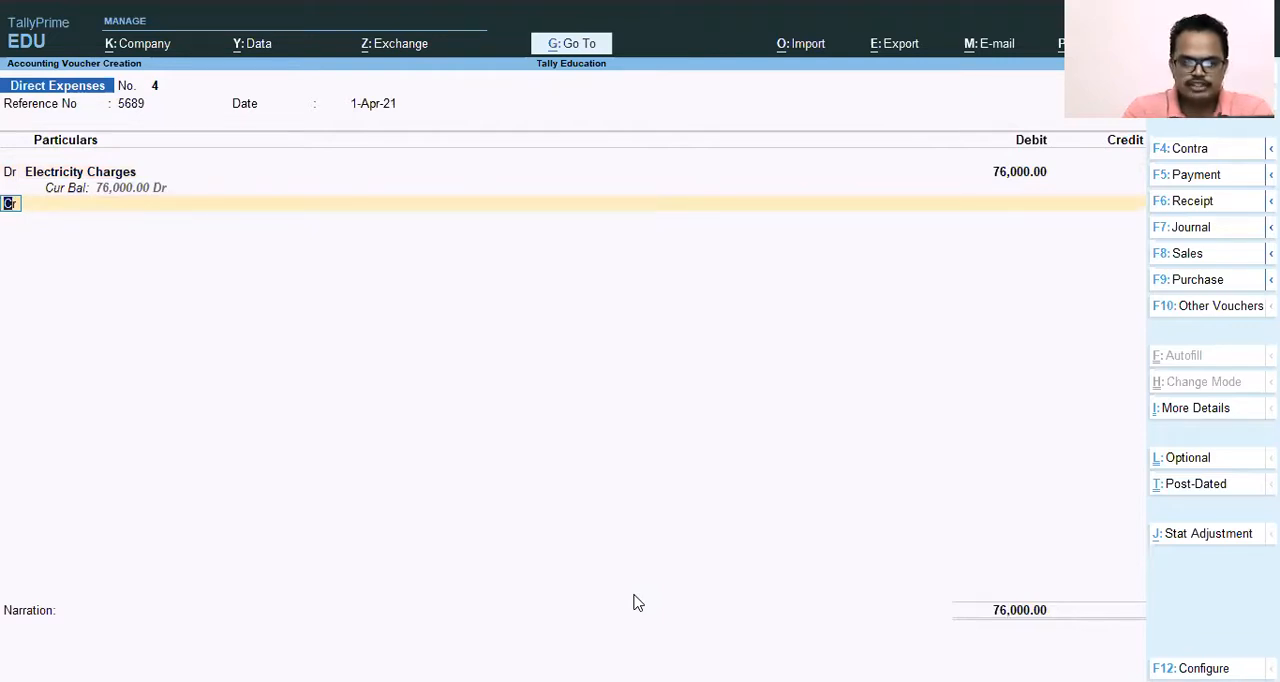
{"action": "key", "text": "Return"}
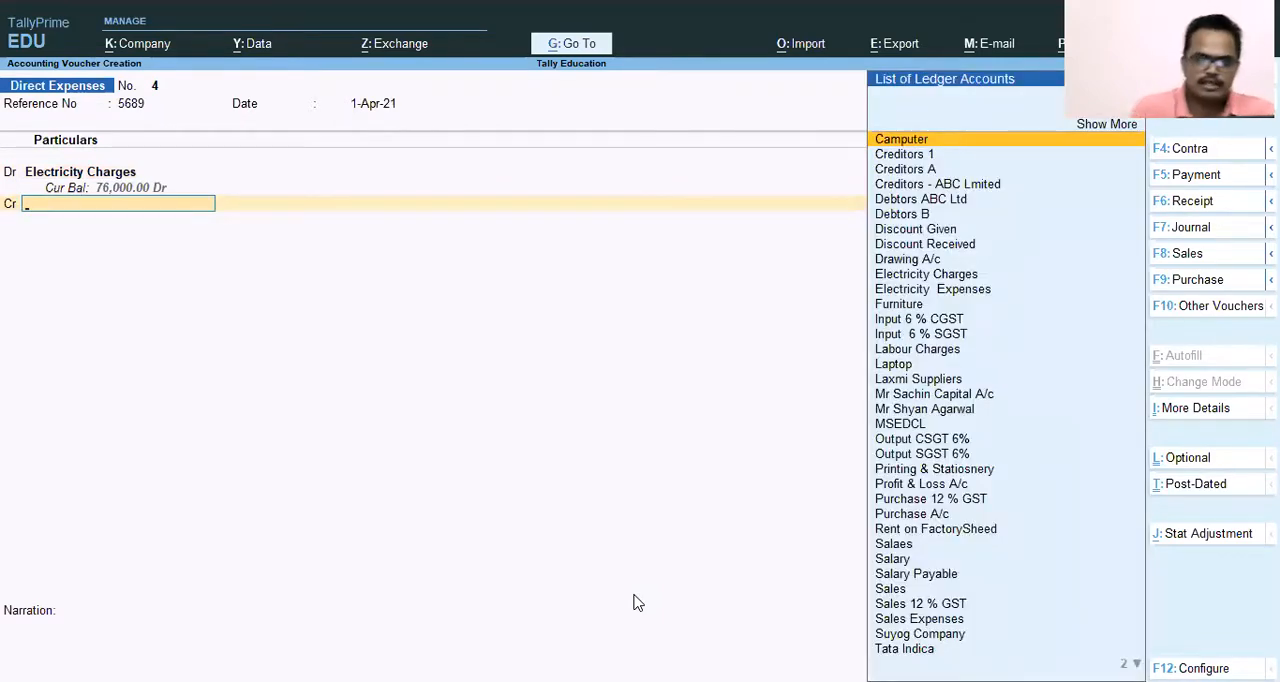
Credit the MSEDCL ledger with 76,000 in the Direct Expenses voucher.
{"action": "type", "text": "Ms"}
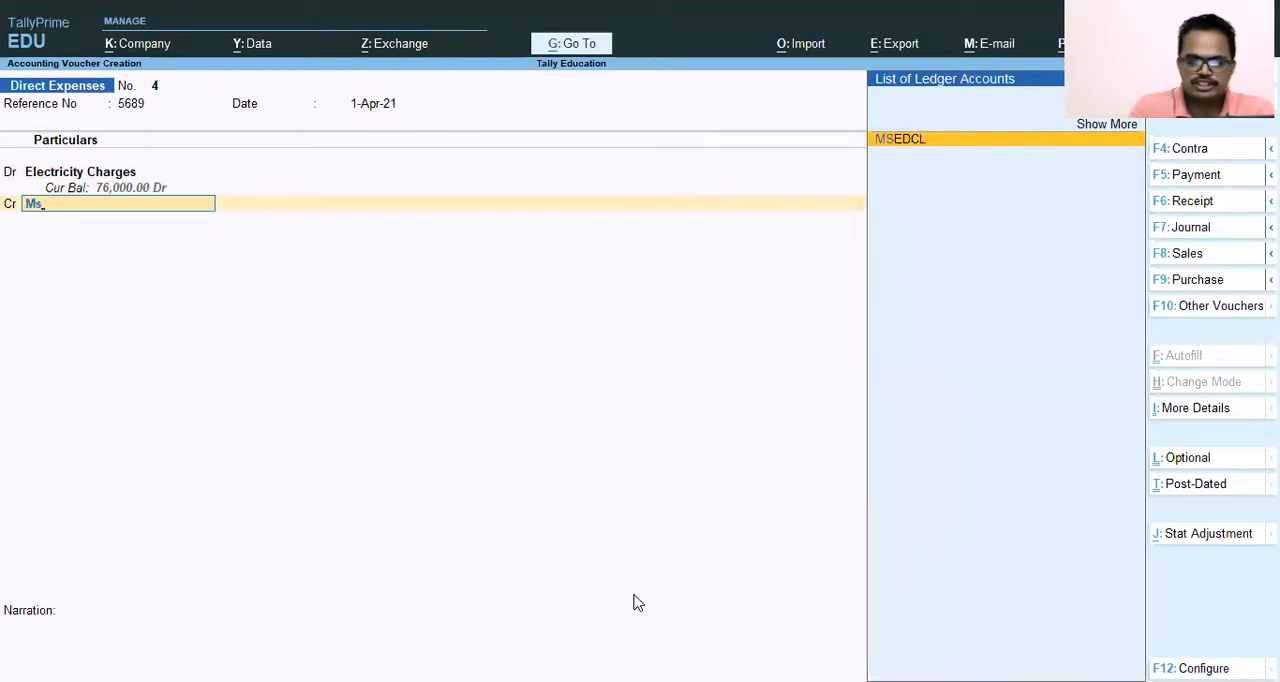
{"action": "key", "text": "Return"}
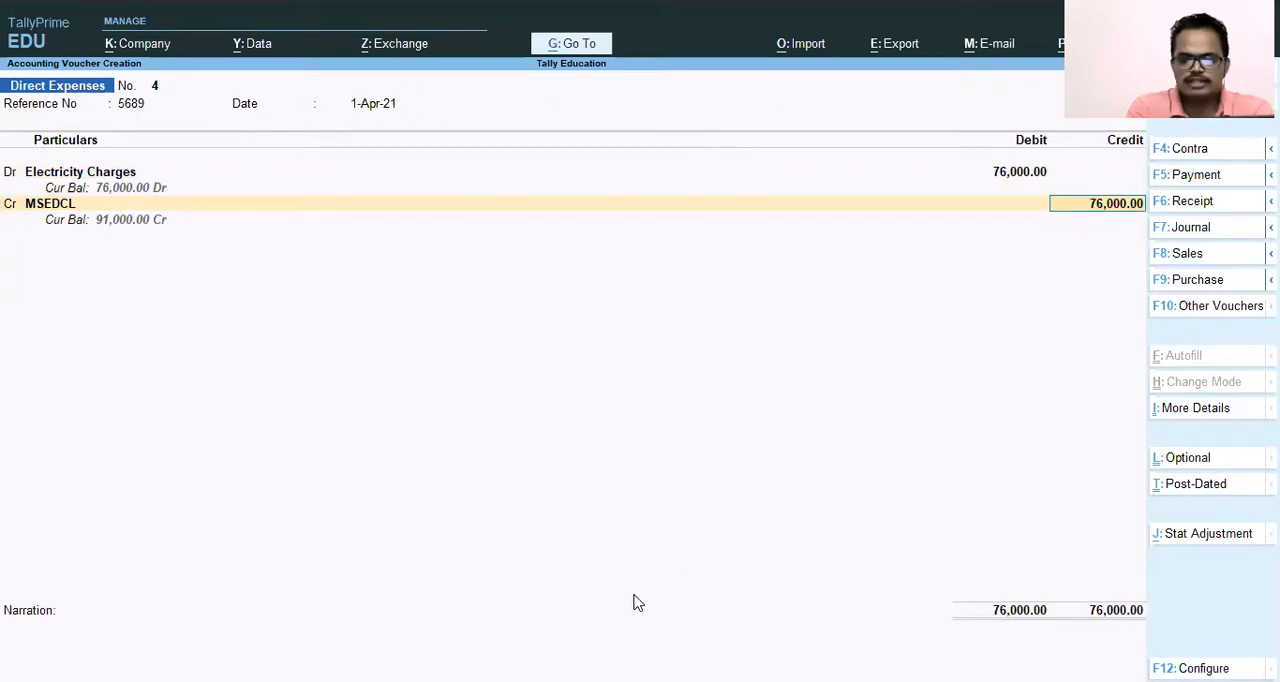
{"action": "key", "text": "Return"}
Allocate the MSEDCL credit of 76,000 bill-wise to a New Ref named March 21.
{"action": "key", "text": "Return"}
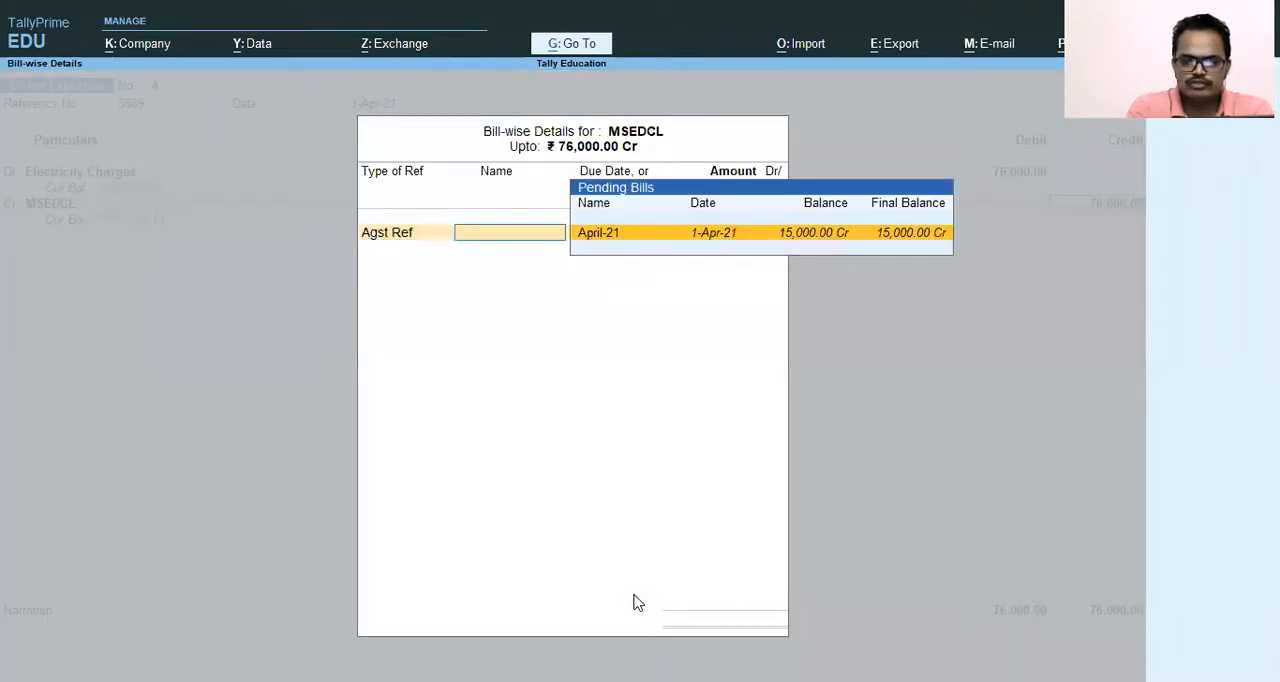
{"action": "key", "text": "BackSpace"}
{"action": "key", "text": "Down"}
{"action": "key", "text": "Return"}
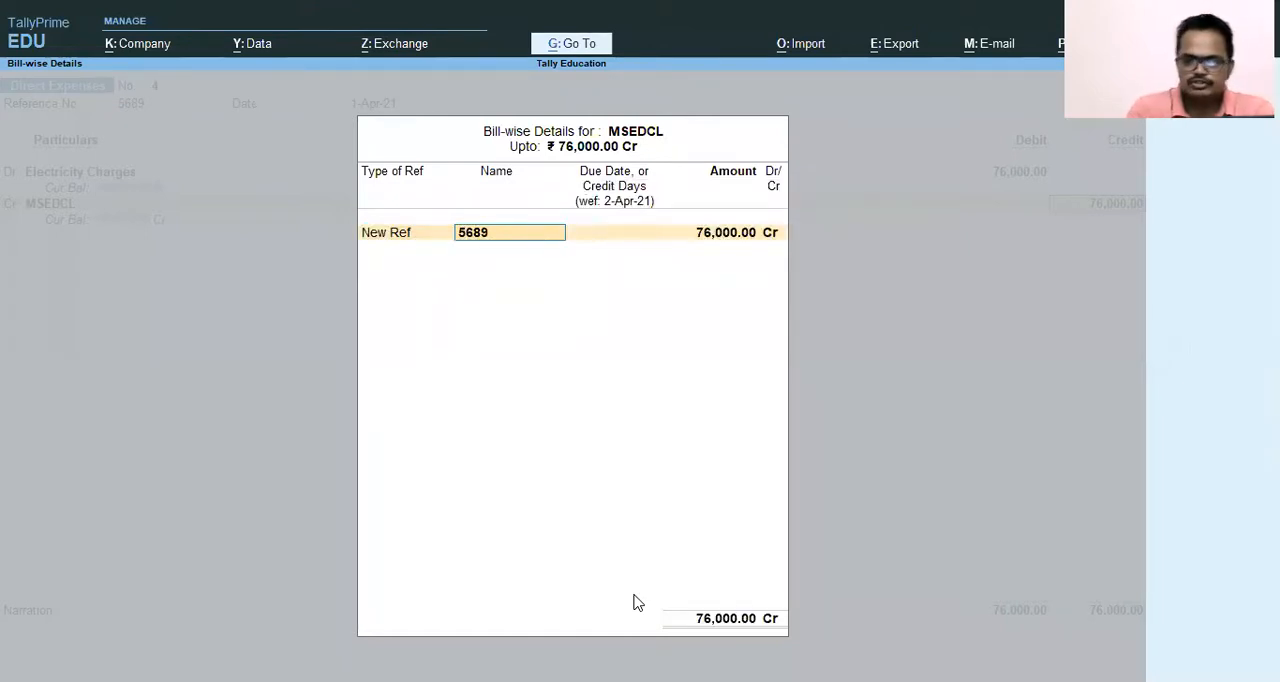
{"action": "type", "text": "March 21"}
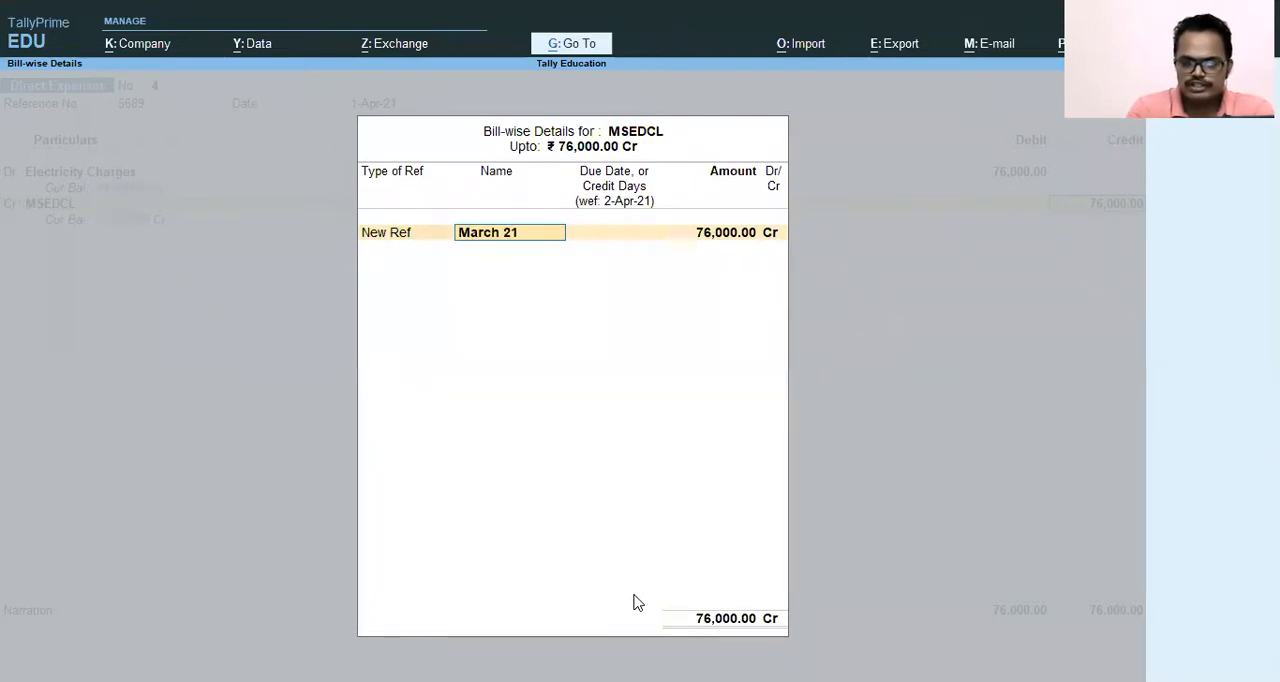
{"action": "key", "text": "Return"}
{"action": "key", "text": "Return"}
{"action": "key", "text": "Return"}
{"action": "key", "text": "Return"}
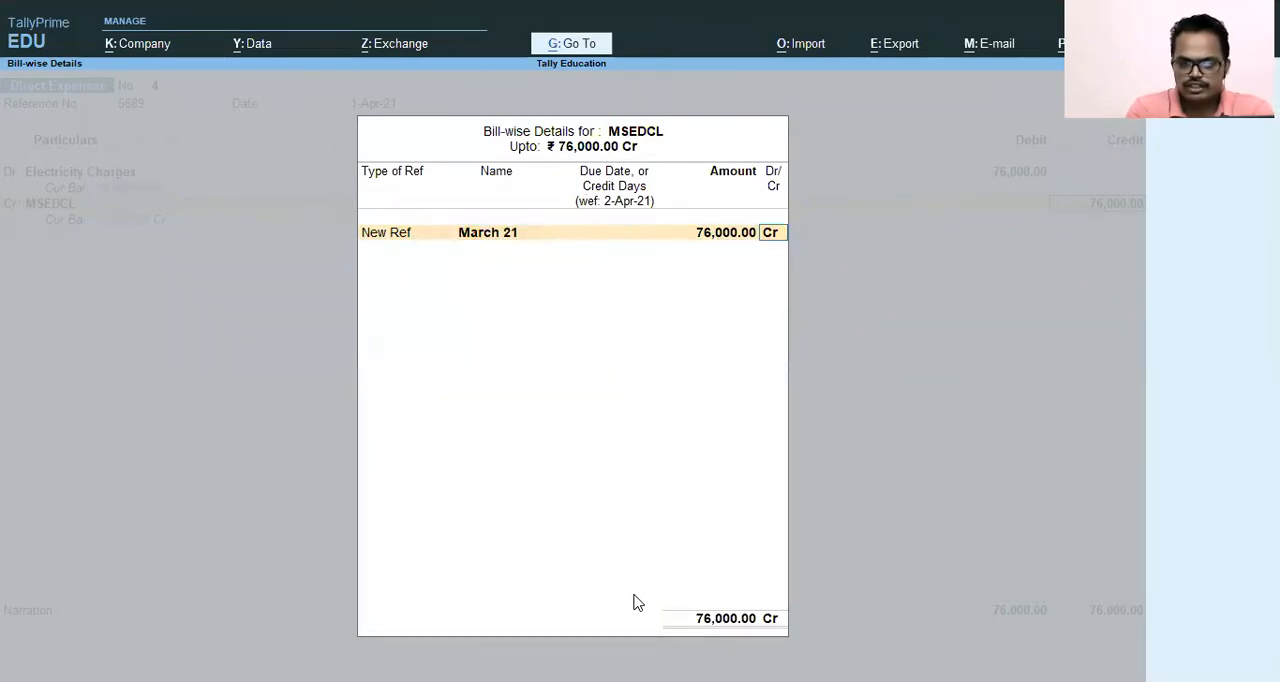
Enter the narration "Being Electricity charges for the month of March 2021" and save the voucher.
{"action": "type", "text": "Bein"}
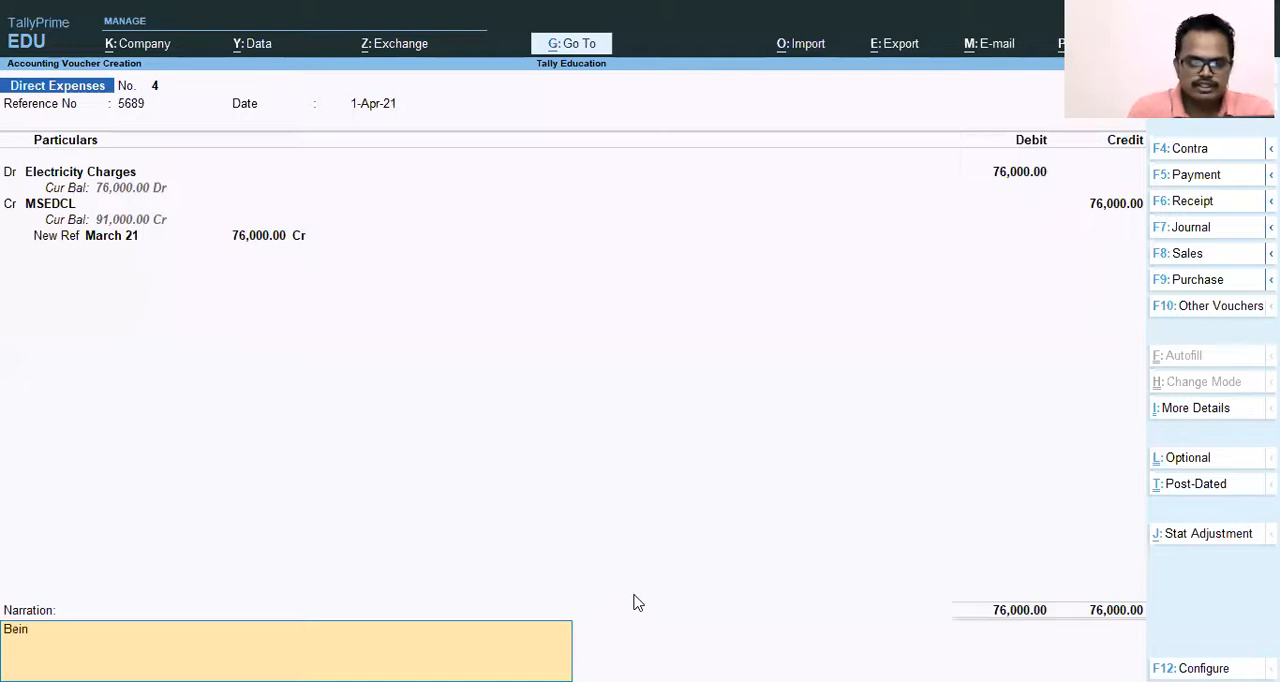
{"action": "type", "text": "g Electricity charges for the"}
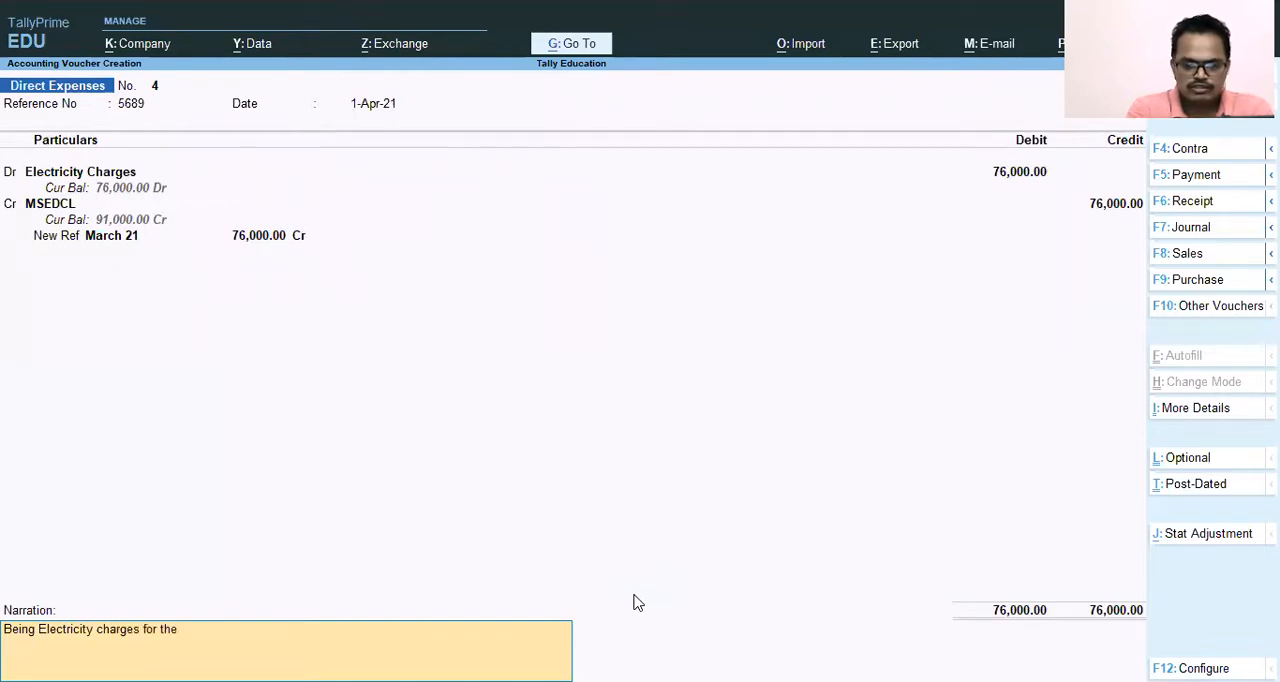
{"action": "type", "text": " mon"}
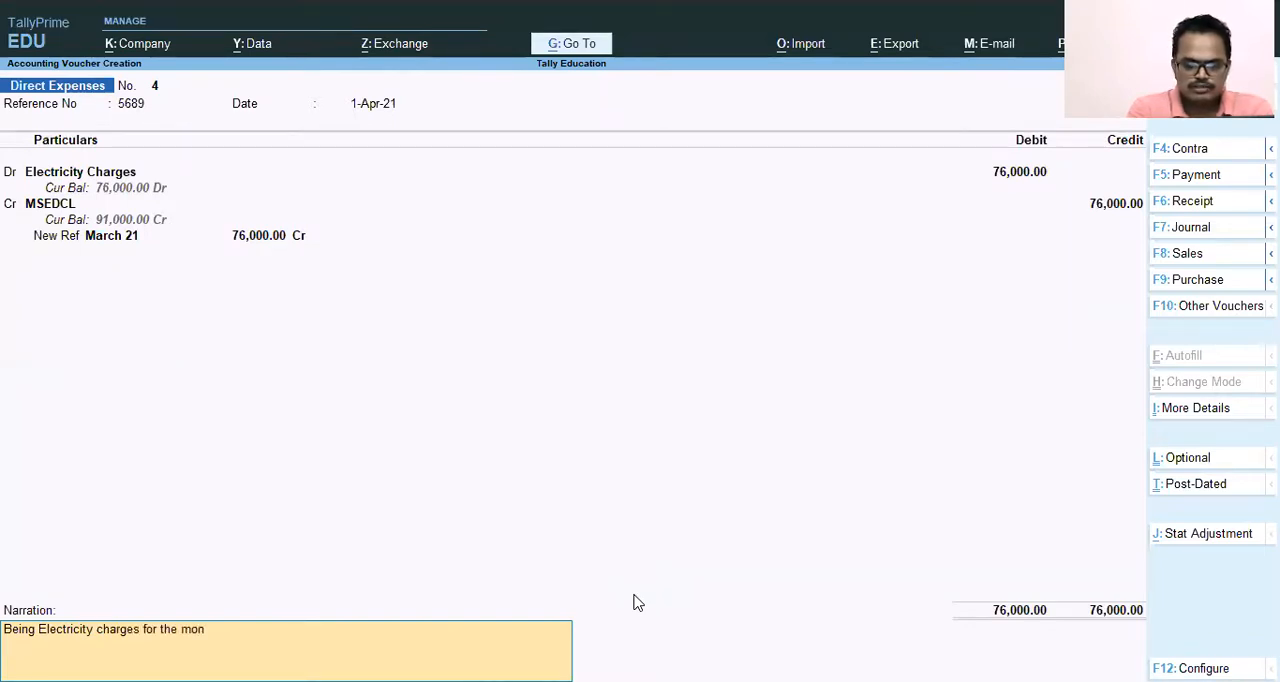
{"action": "type", "text": "th og"}
{"action": "key", "text": "BackSpace"}
{"action": "key", "text": "BackSpace"}
{"action": "type", "text": "og"}
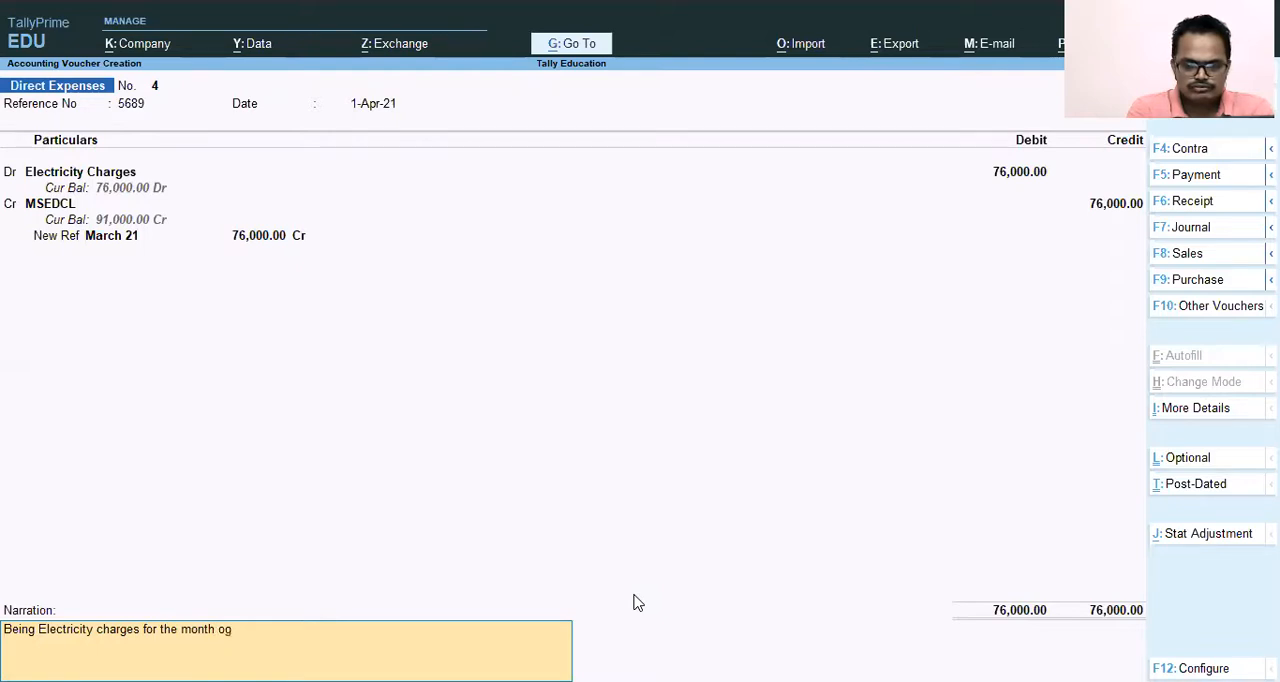
{"action": "key", "text": "BackSpace"}
{"action": "type", "text": "f Marh"}
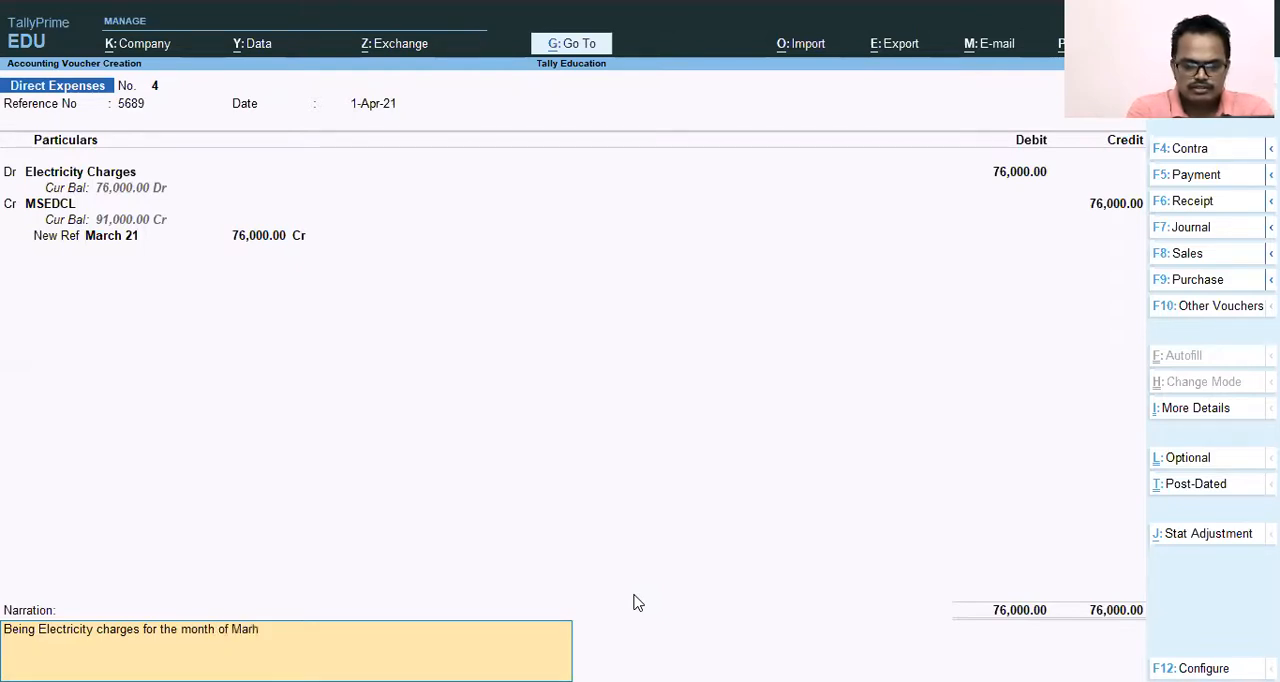
{"action": "key", "text": "BackSpace"}
{"action": "type", "text": "ch"}
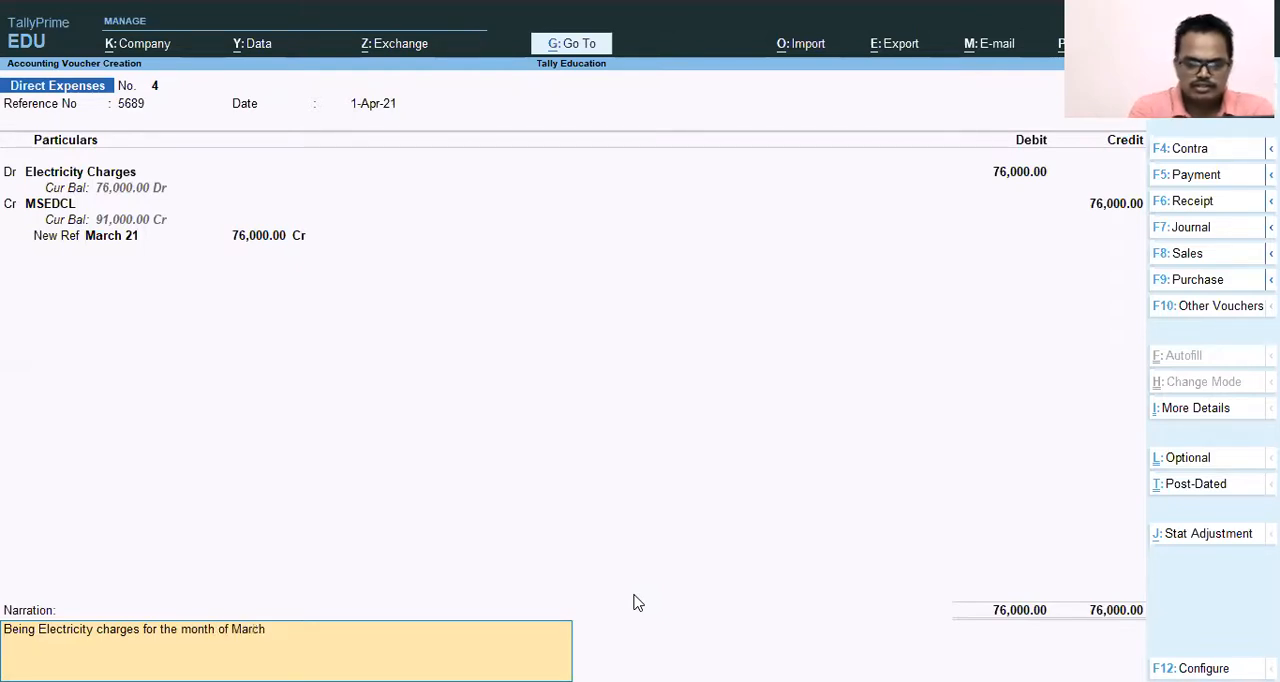
{"action": "type", "text": " 201"}
{"action": "key", "text": "BackSpace"}
{"action": "type", "text": "21"}
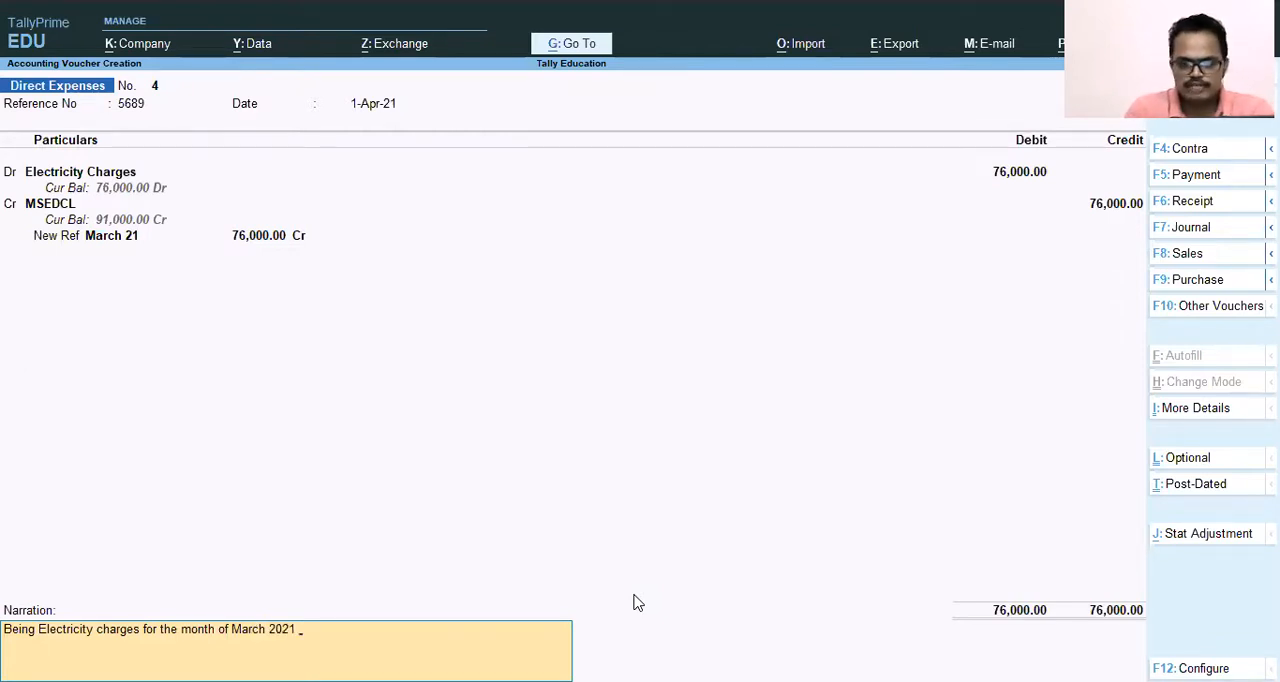
{"action": "key", "text": "Return"}
{"action": "key", "text": "Return"}
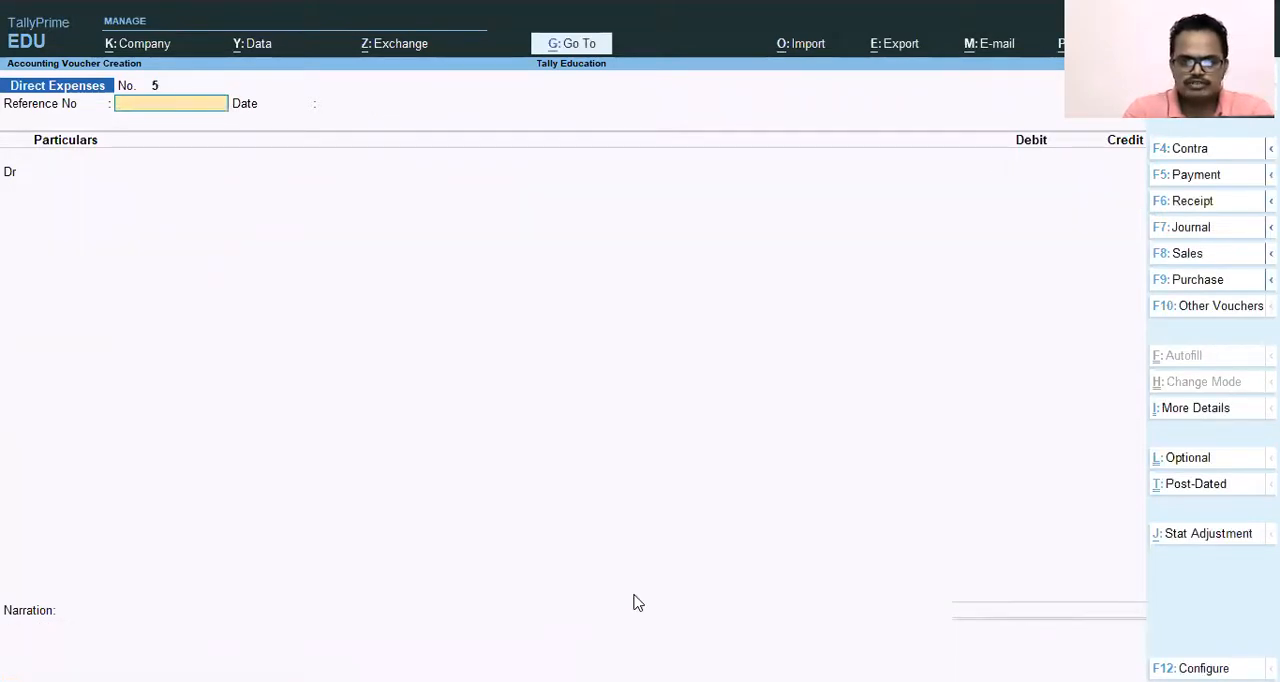
Quit voucher creation and open the Profit & Loss A/c report.
{"action": "key", "text": "Escape"}
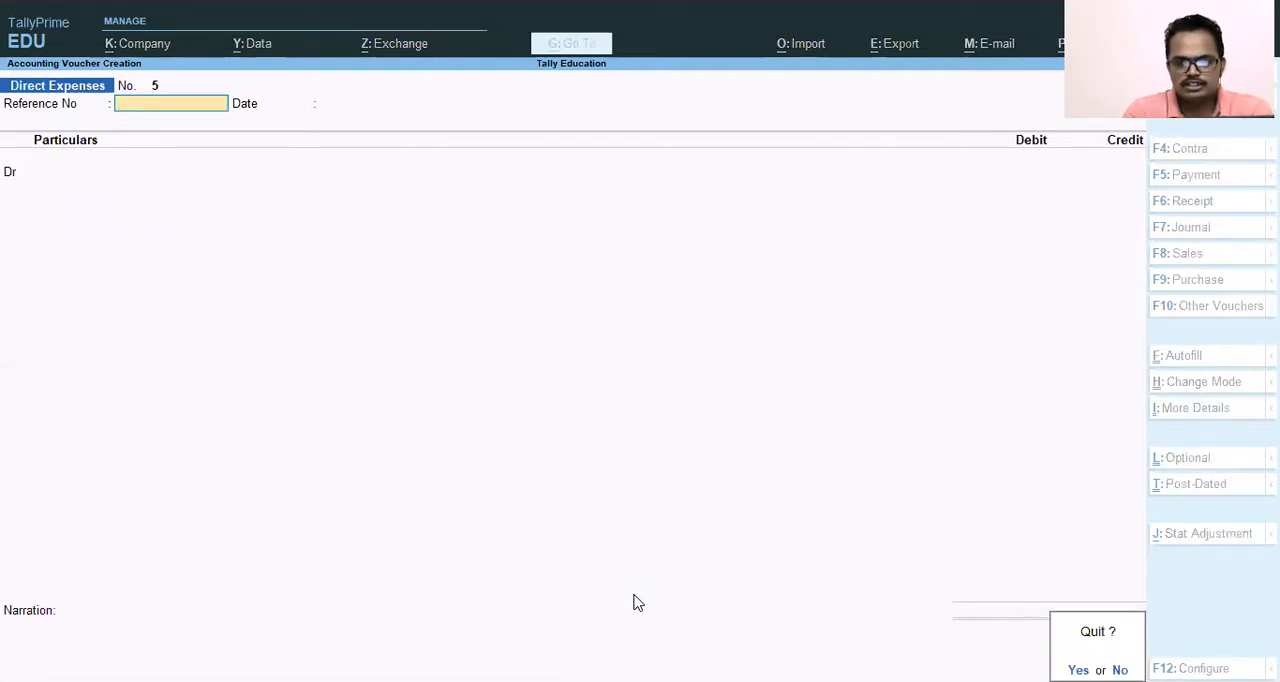
{"action": "key", "text": "y"}
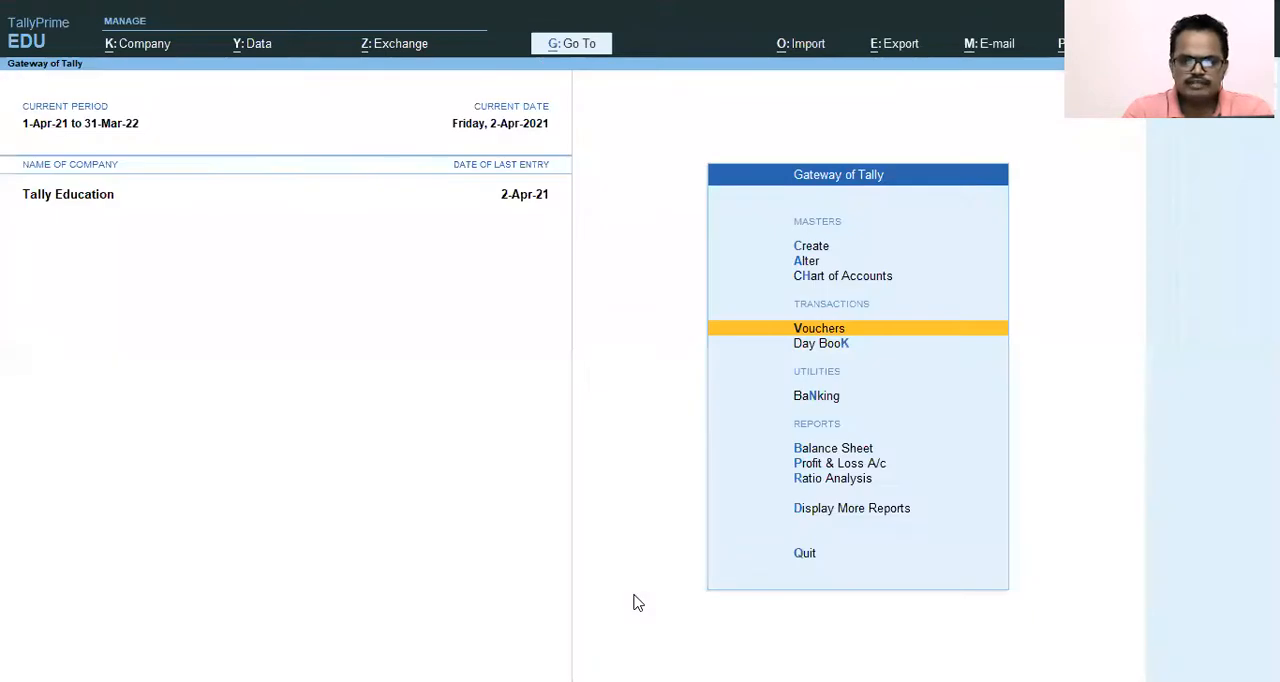
{"action": "key", "text": "Up"}
{"action": "key", "text": "Down"}
{"action": "key", "text": "Down"}
{"action": "key", "text": "Down"}
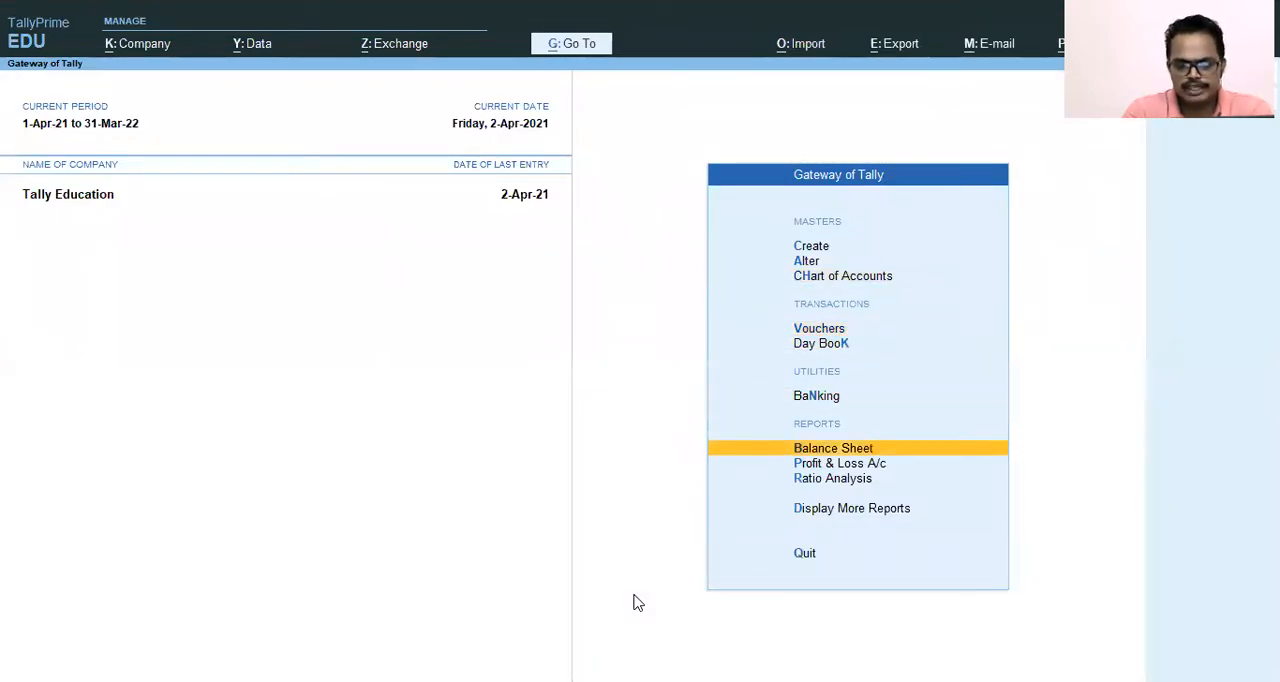
{"action": "key", "text": "Down"}
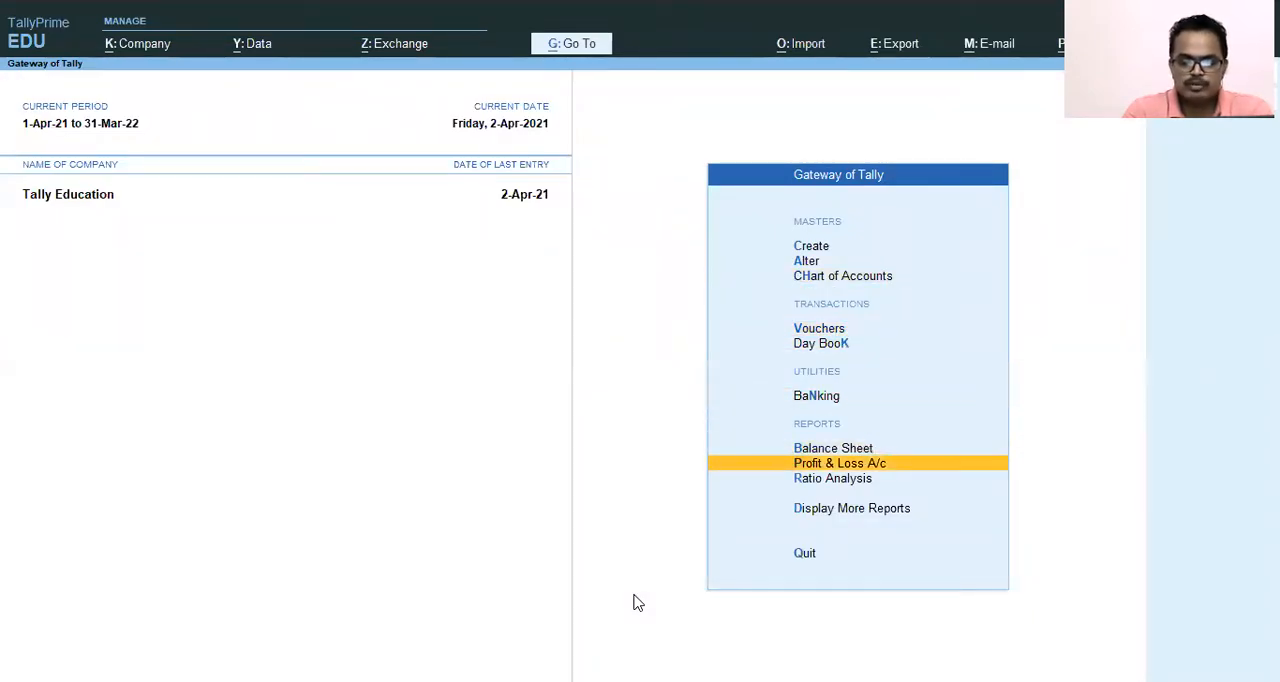
{"action": "key", "text": "Return"}
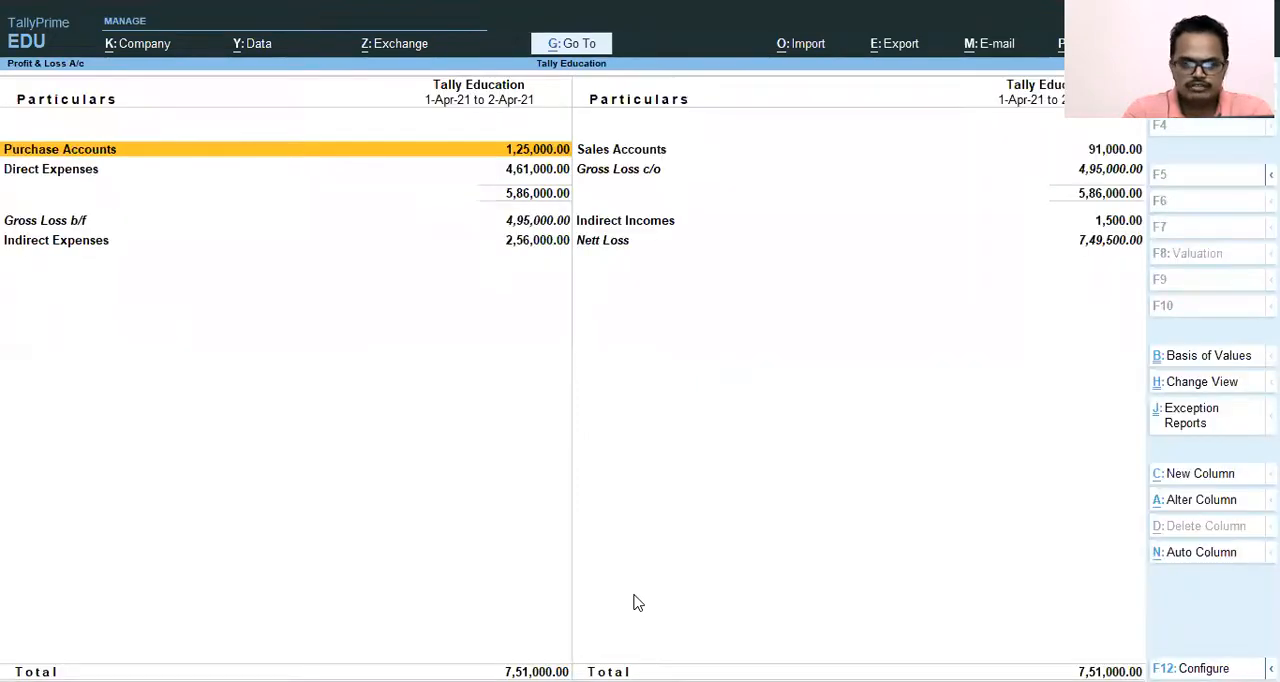
Drill down from Direct Expenses through the Electricity Charges ledger to its April vouchers.
{"action": "key", "text": "Down"}
{"action": "key", "text": "Return"}
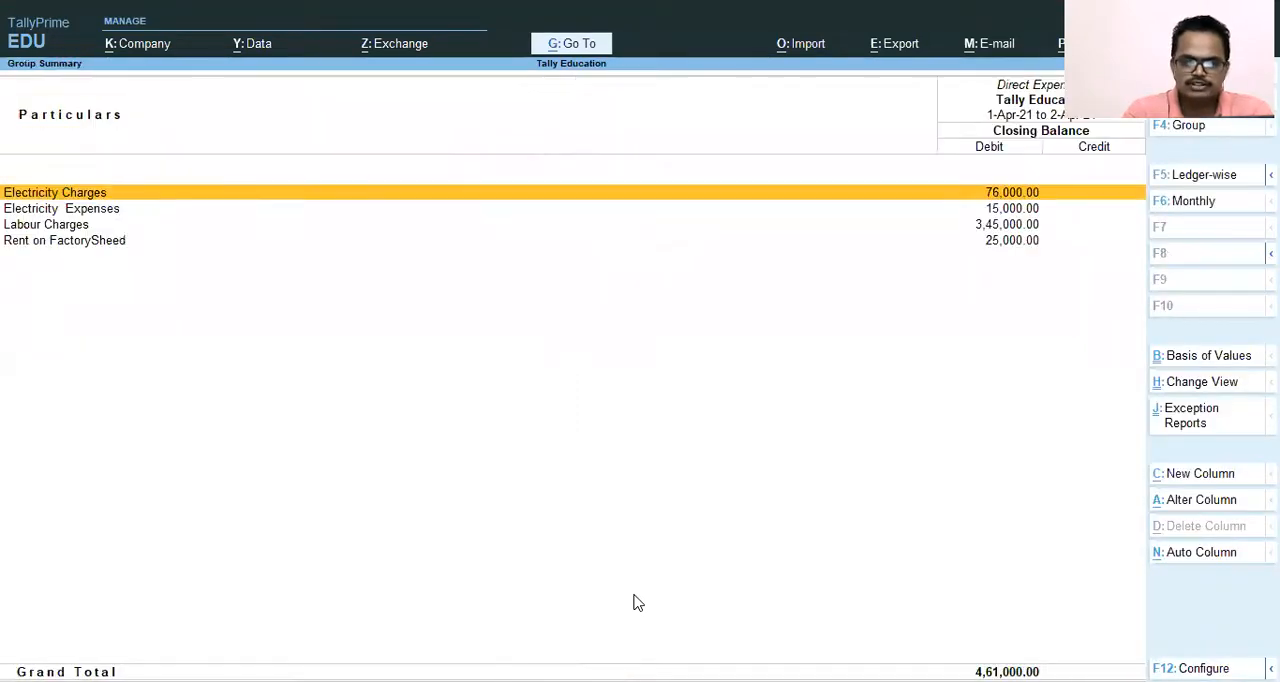
{"action": "key", "text": "Down"}
{"action": "key", "text": "Up"}
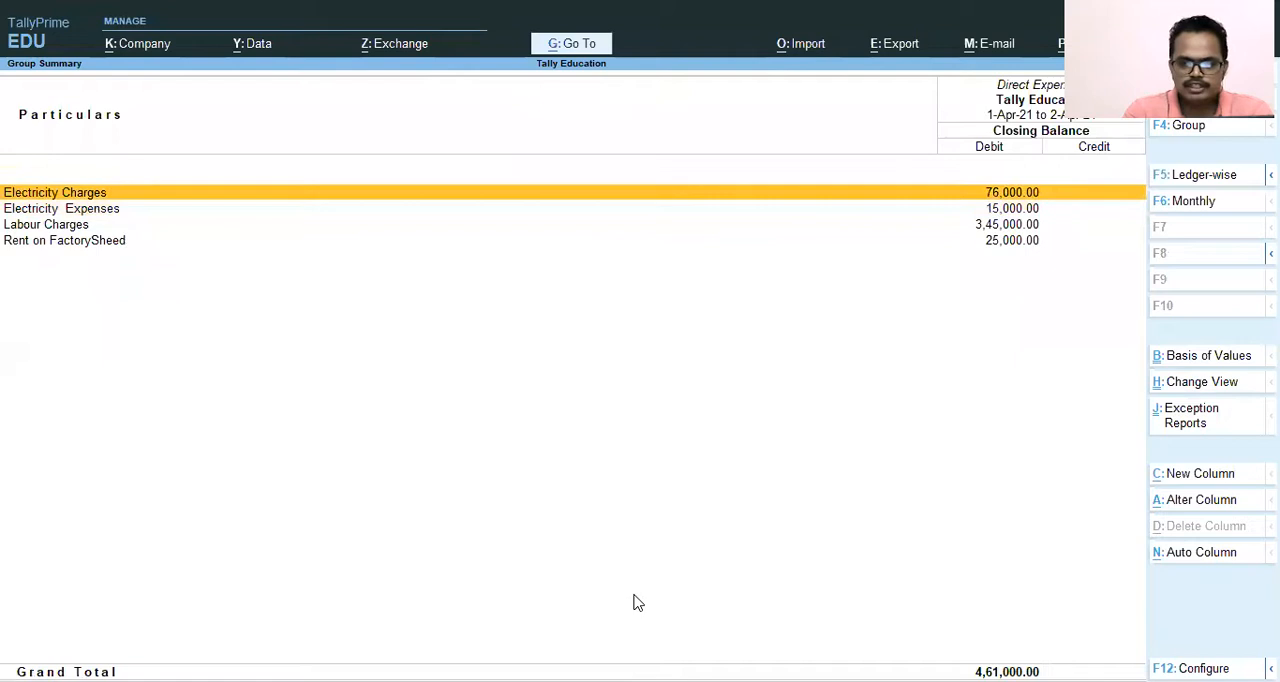
{"action": "key", "text": "Return"}
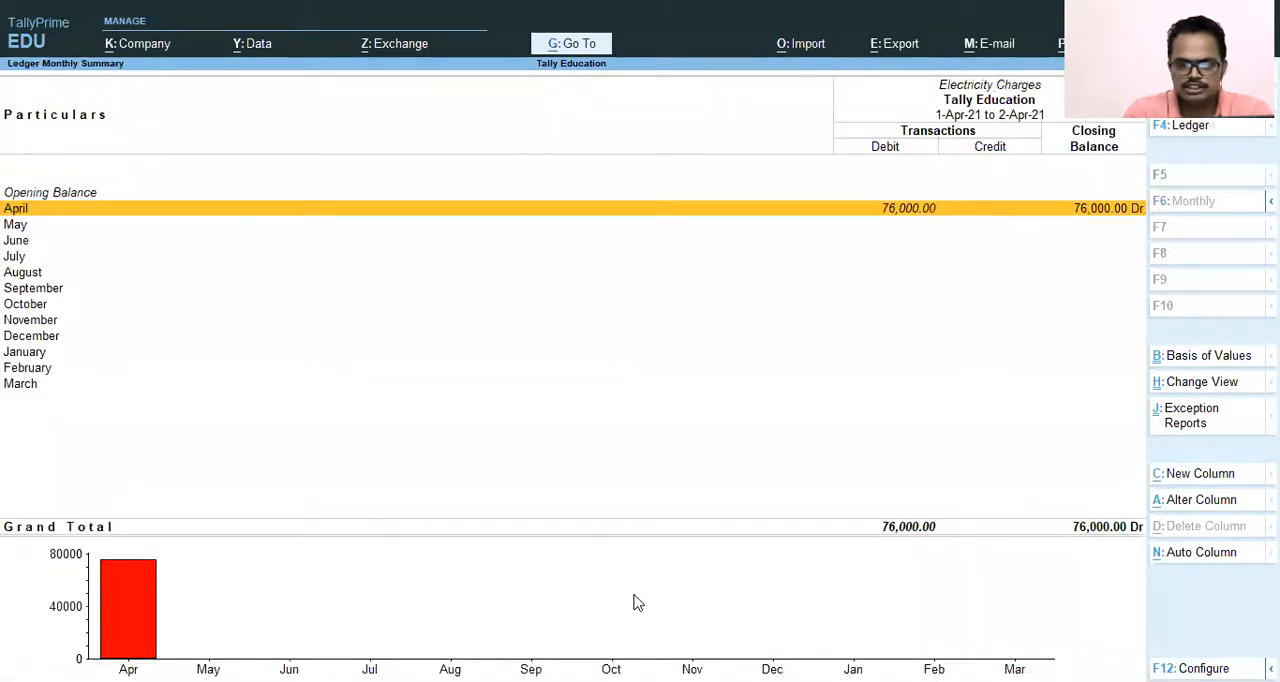
{"action": "key", "text": "Return"}
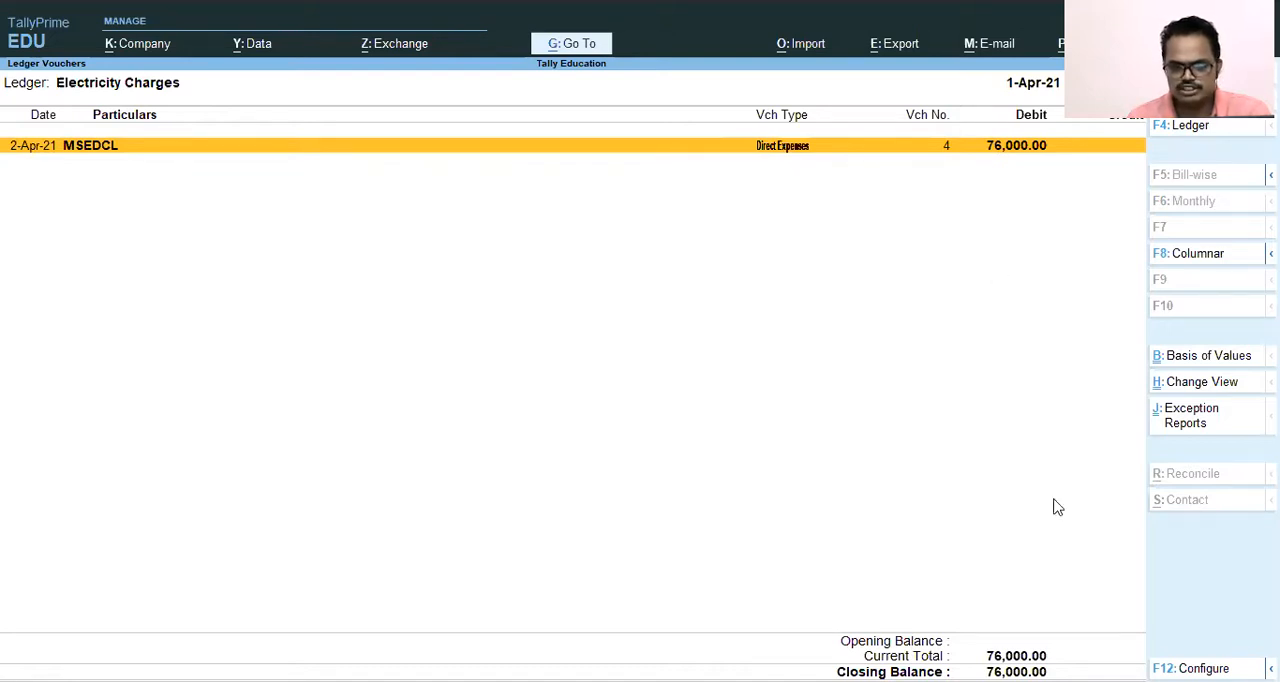
Close the ledger, group and Profit & Loss reports and return to the Gateway of Tally without quitting the program.
{"action": "key", "text": "Escape"}
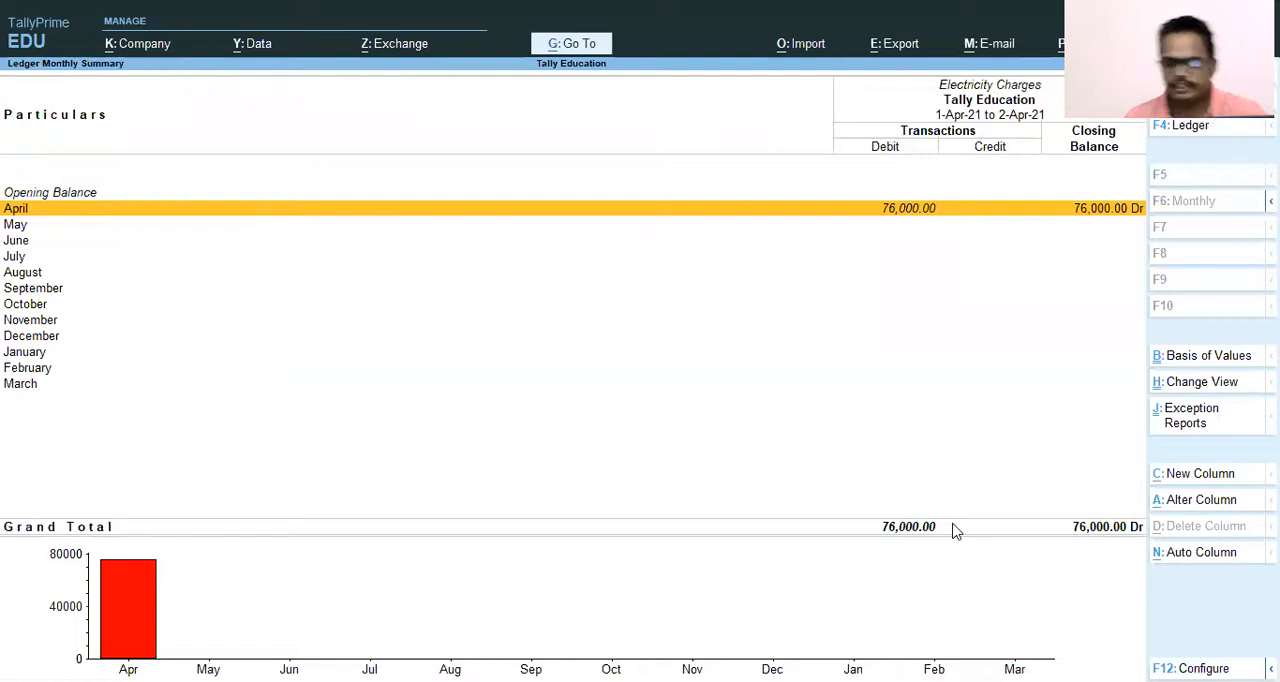
{"action": "key", "text": "Escape"}
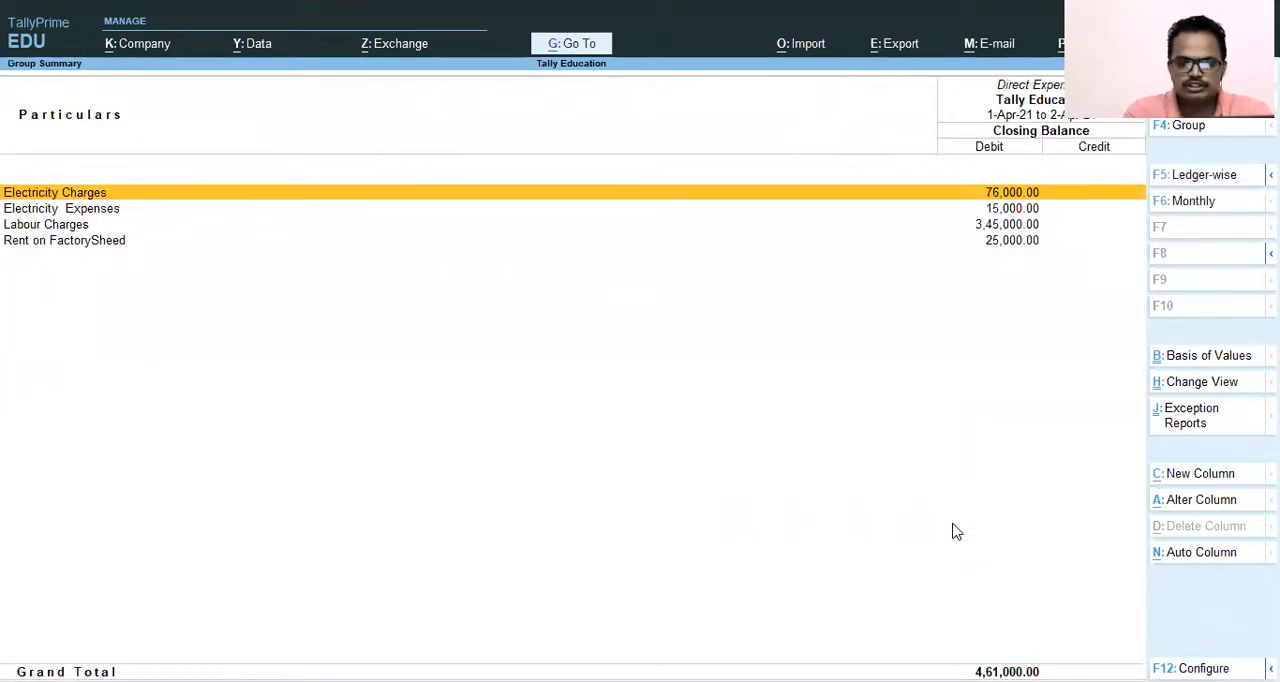
{"action": "key", "text": "Escape"}
{"action": "key", "text": "Escape"}
{"action": "key", "text": "Escape"}
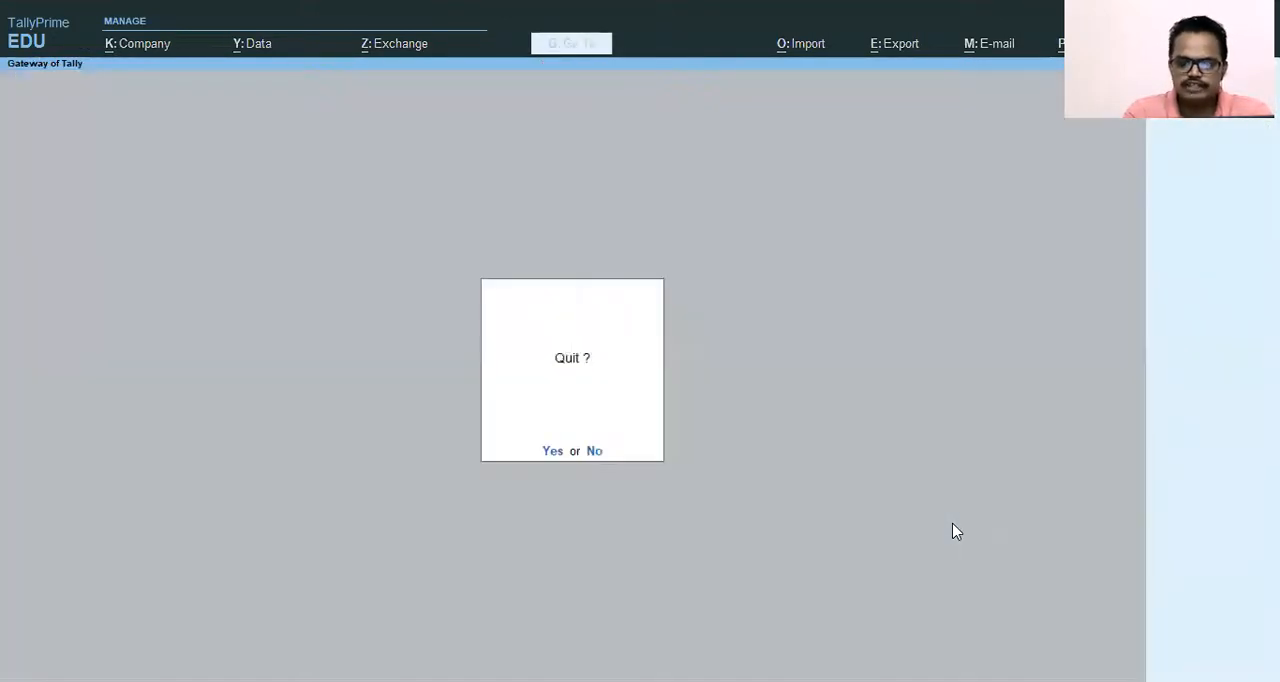
{"action": "key", "text": "n"}
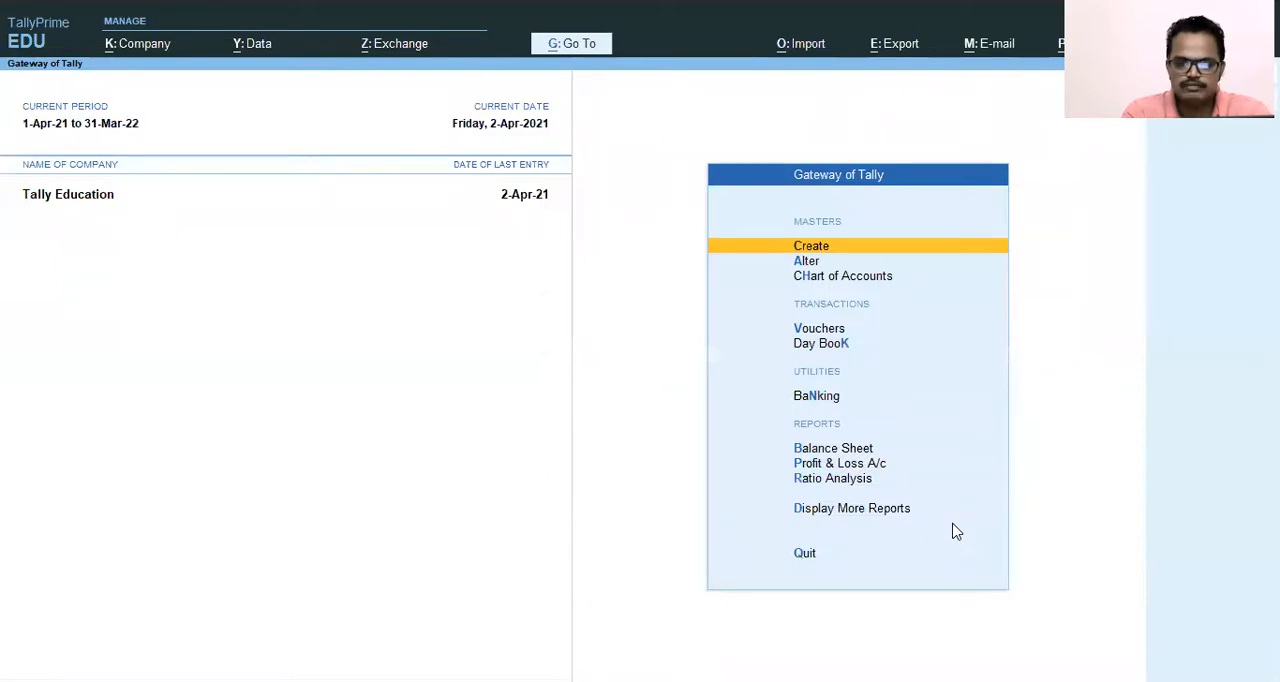
Open accounting voucher creation from the Gateway of Tally.
{"action": "key", "text": "Down"}
{"action": "key", "text": "Down"}
{"action": "key", "text": "Down"}
{"action": "key", "text": "Down"}
{"action": "key", "text": "Down"}
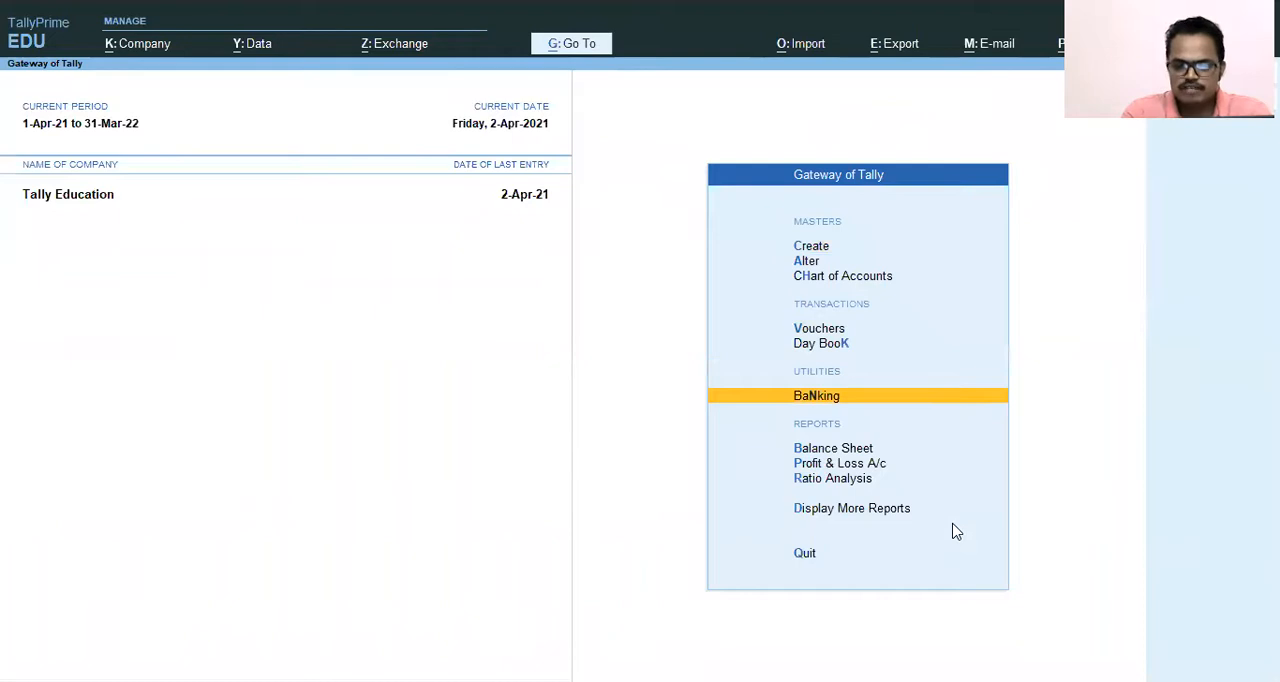
{"action": "key", "text": "Up"}
{"action": "key", "text": "Up"}
{"action": "key", "text": "Up"}
{"action": "key", "text": "Down"}
{"action": "key", "text": "Down"}
{"action": "key", "text": "Up"}
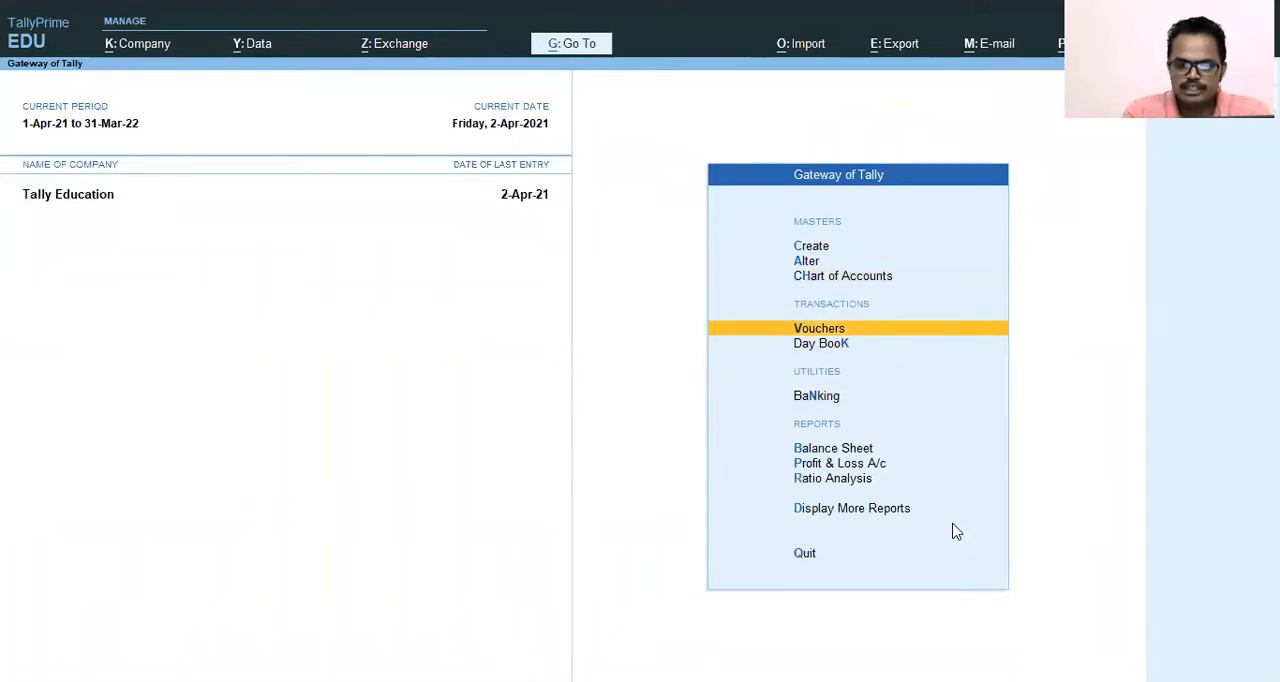
{"action": "key", "text": "Return"}
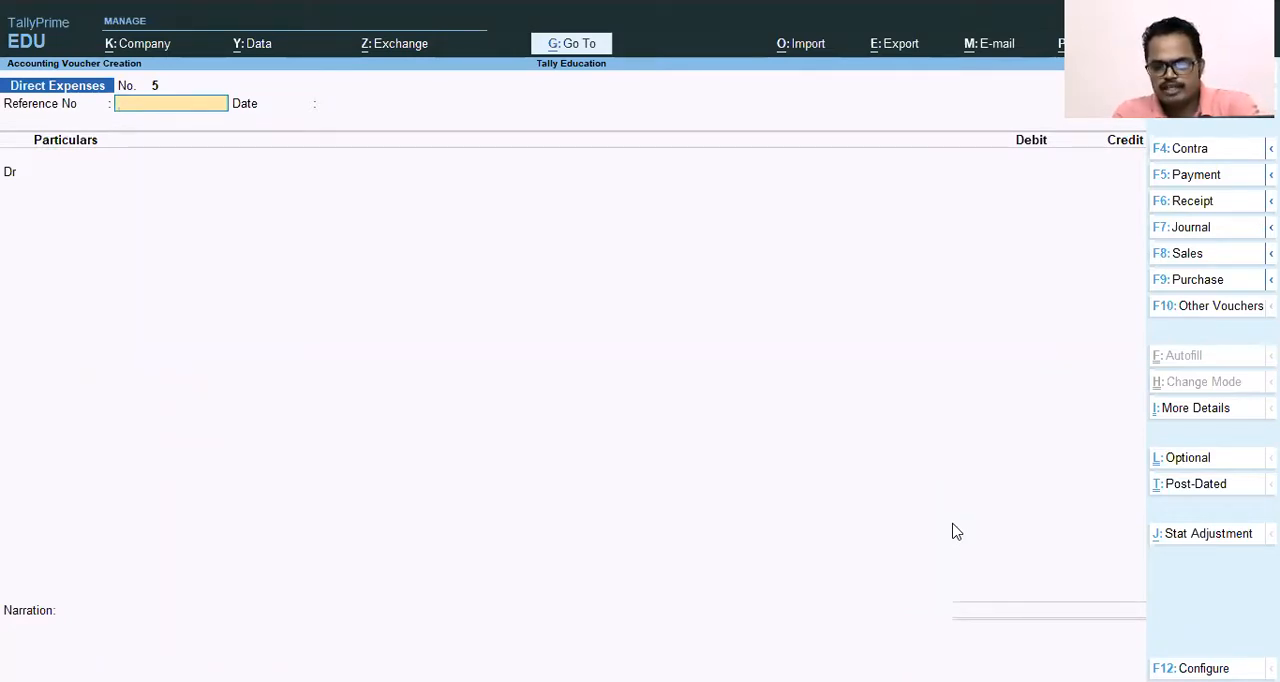
Change the voucher type to Bank Payment, leaving its first debit ledger blank.
{"action": "key", "text": "F5"}
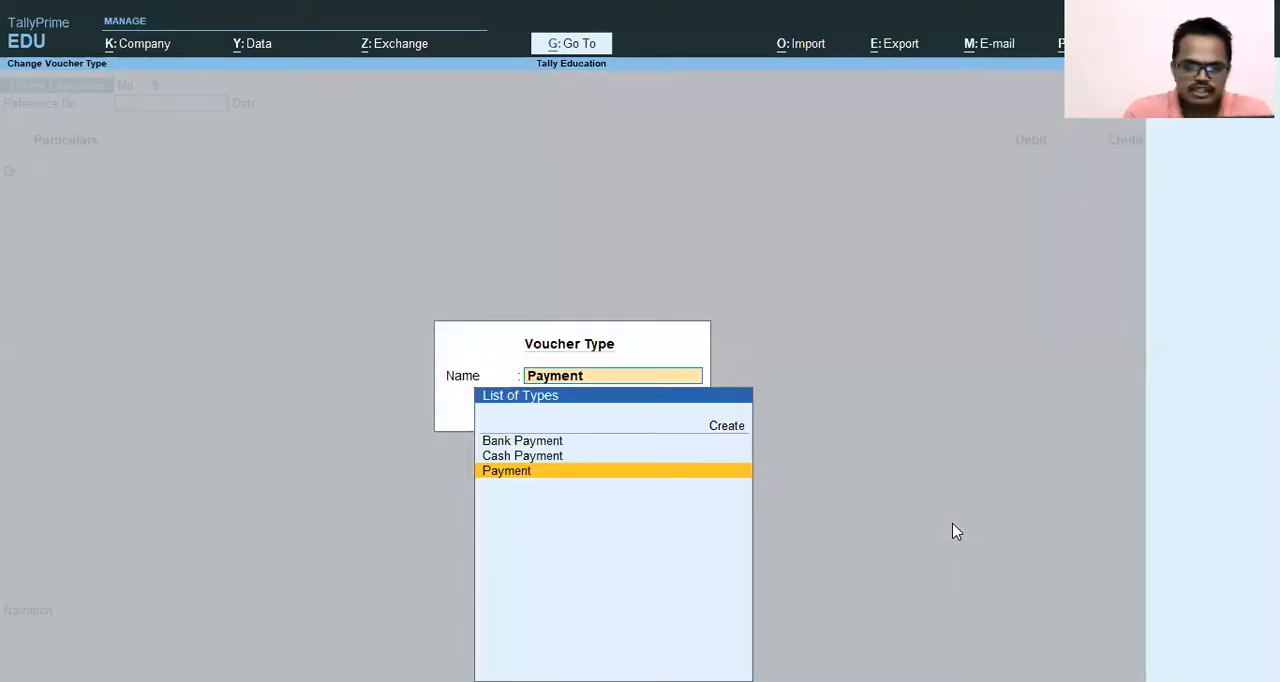
{"action": "key", "text": "Up"}
{"action": "key", "text": "Up"}
{"action": "key", "text": "Down"}
{"action": "key", "text": "Down"}
{"action": "key", "text": "Up"}
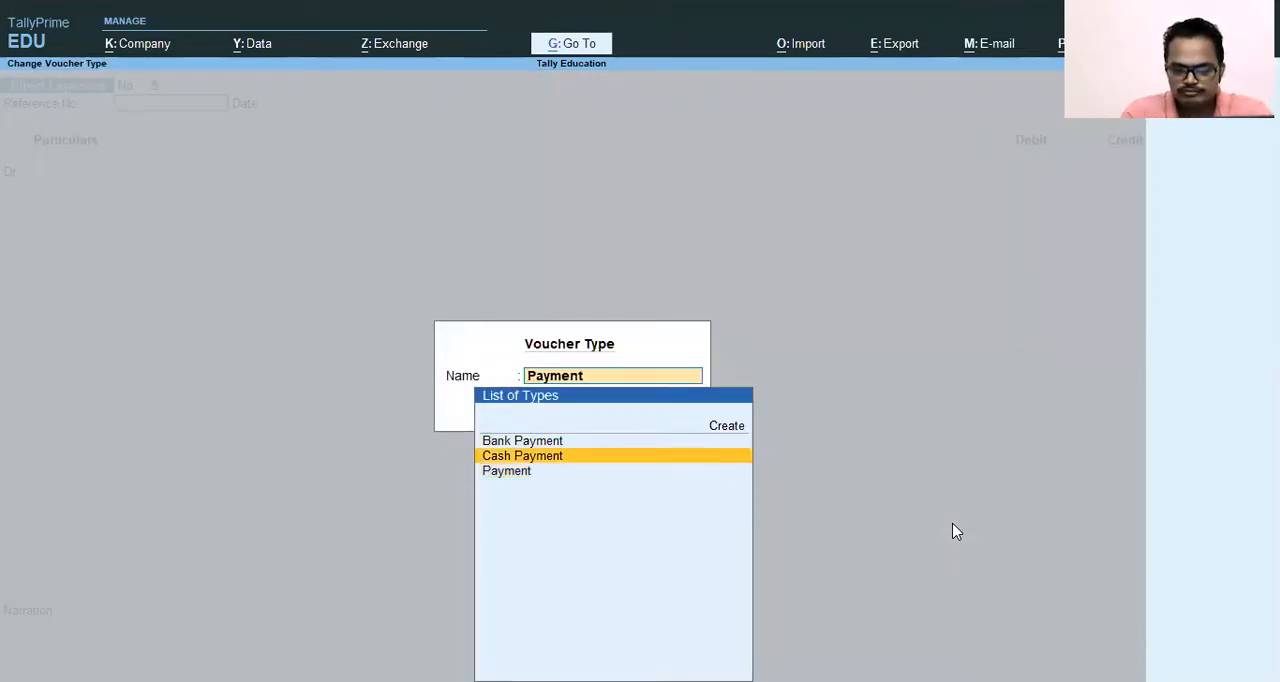
{"action": "key", "text": "Up"}
{"action": "key", "text": "Up"}
{"action": "key", "text": "Down"}
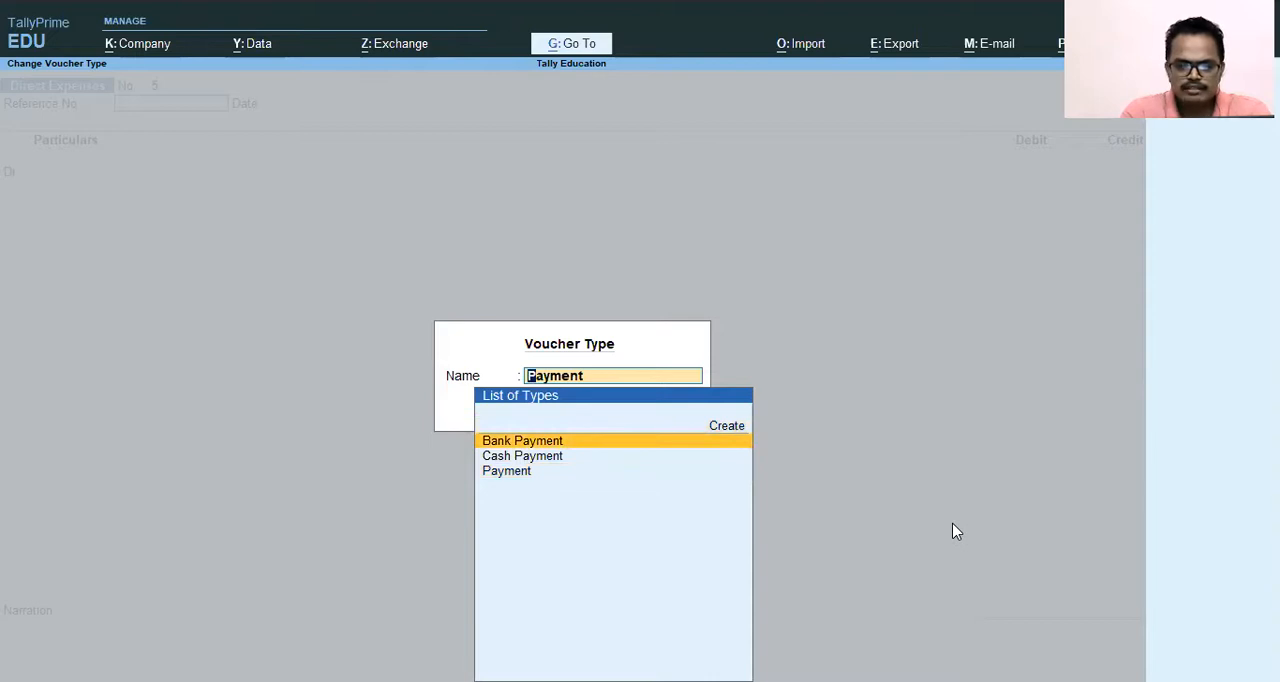
{"action": "key", "text": "Return"}
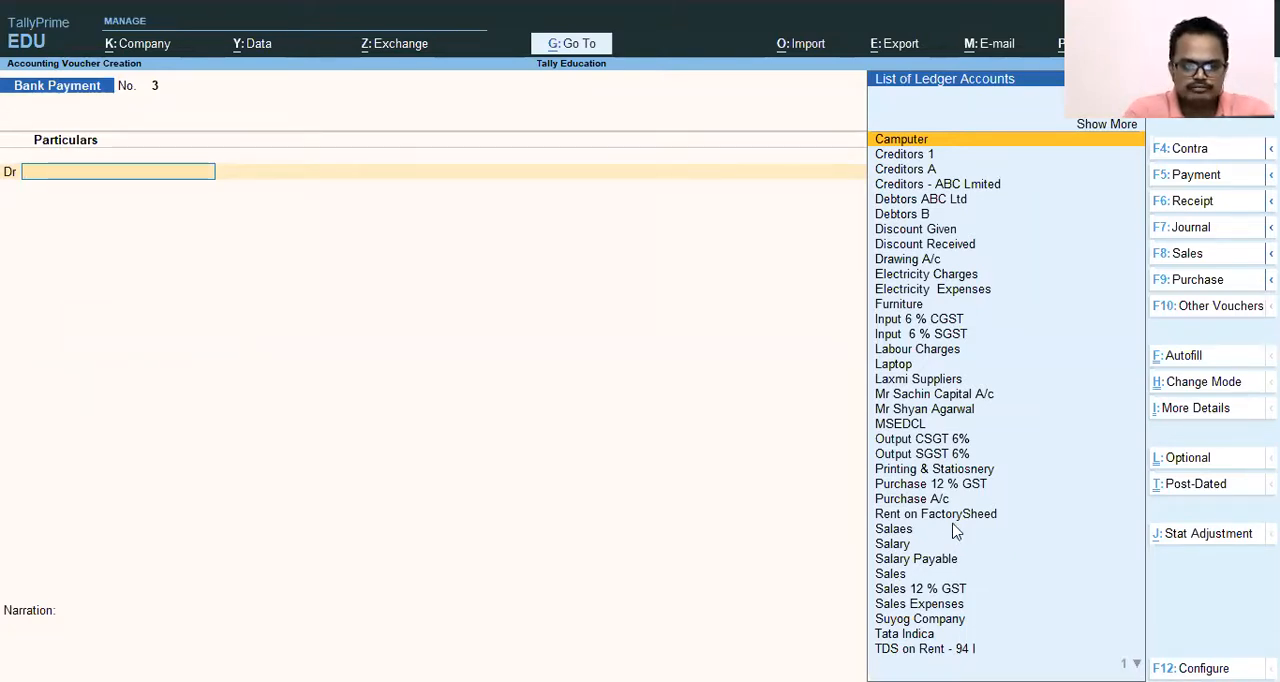
{"action": "type", "text": "B"}
{"action": "key", "text": "BackSpace"}
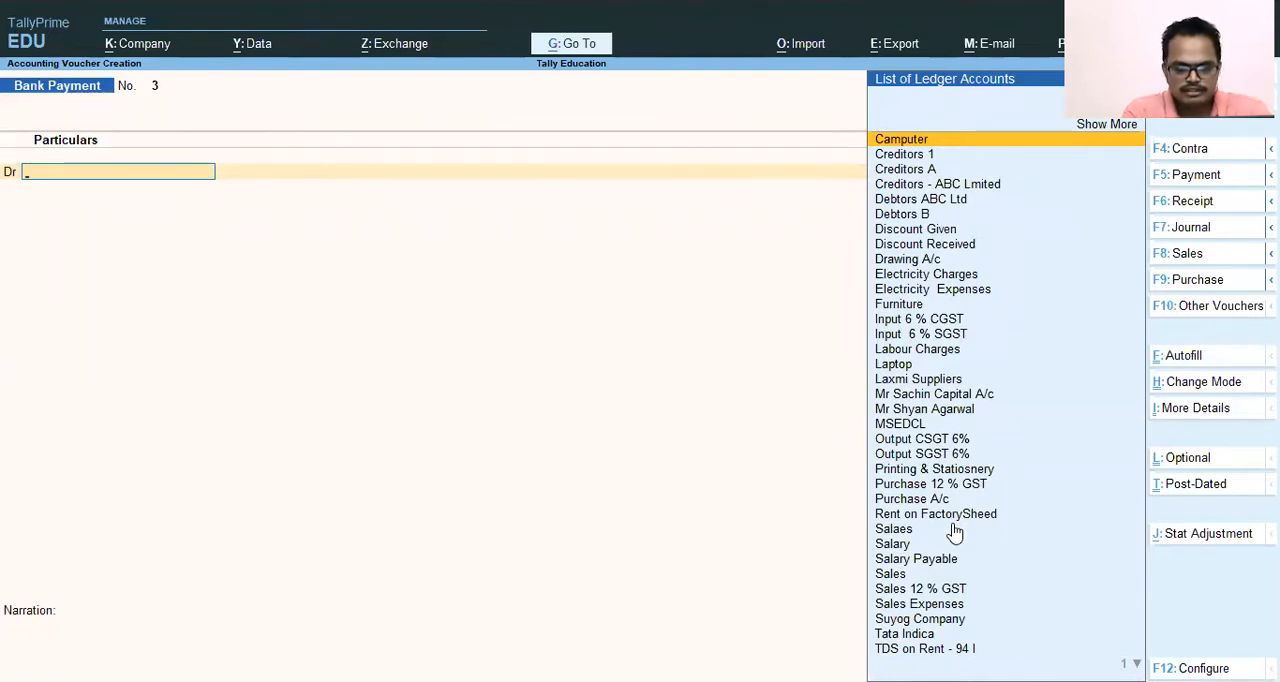
Debit the MSEDCL ledger with 76,000 in the Bank Payment voucher.
{"action": "type", "text": "M"}
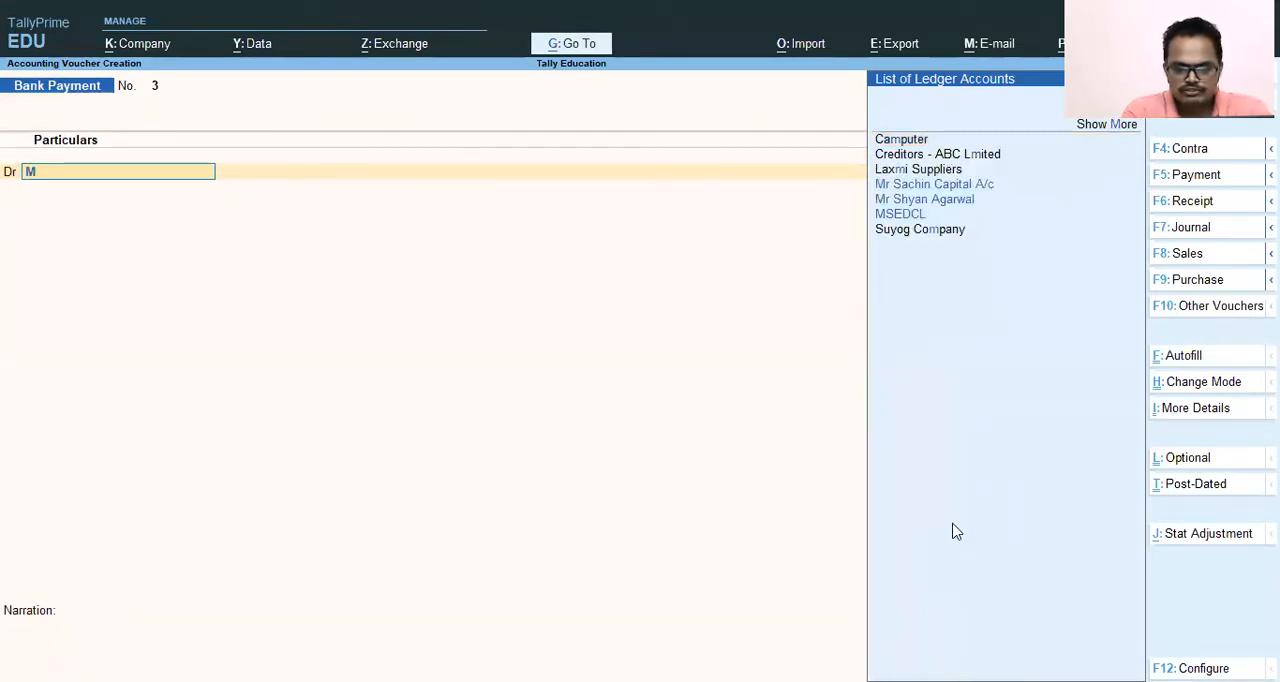
{"action": "key", "text": "Down"}
{"action": "key", "text": "Down"}
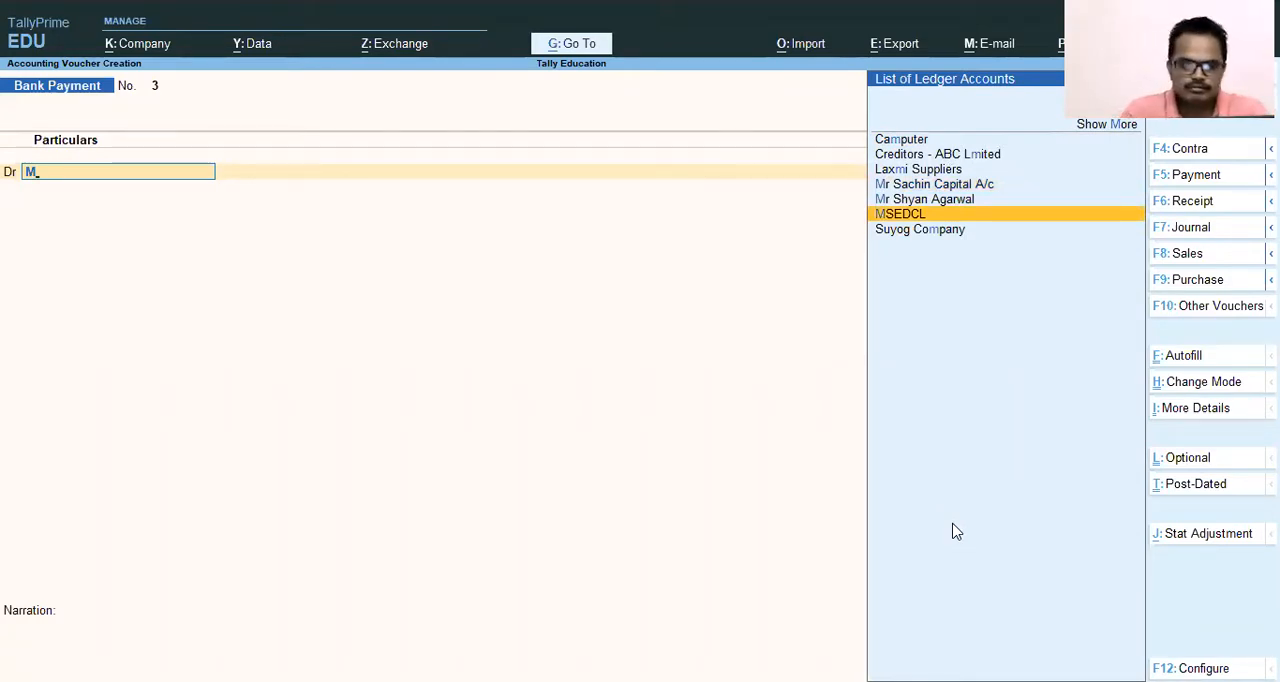
{"action": "key", "text": "Return"}
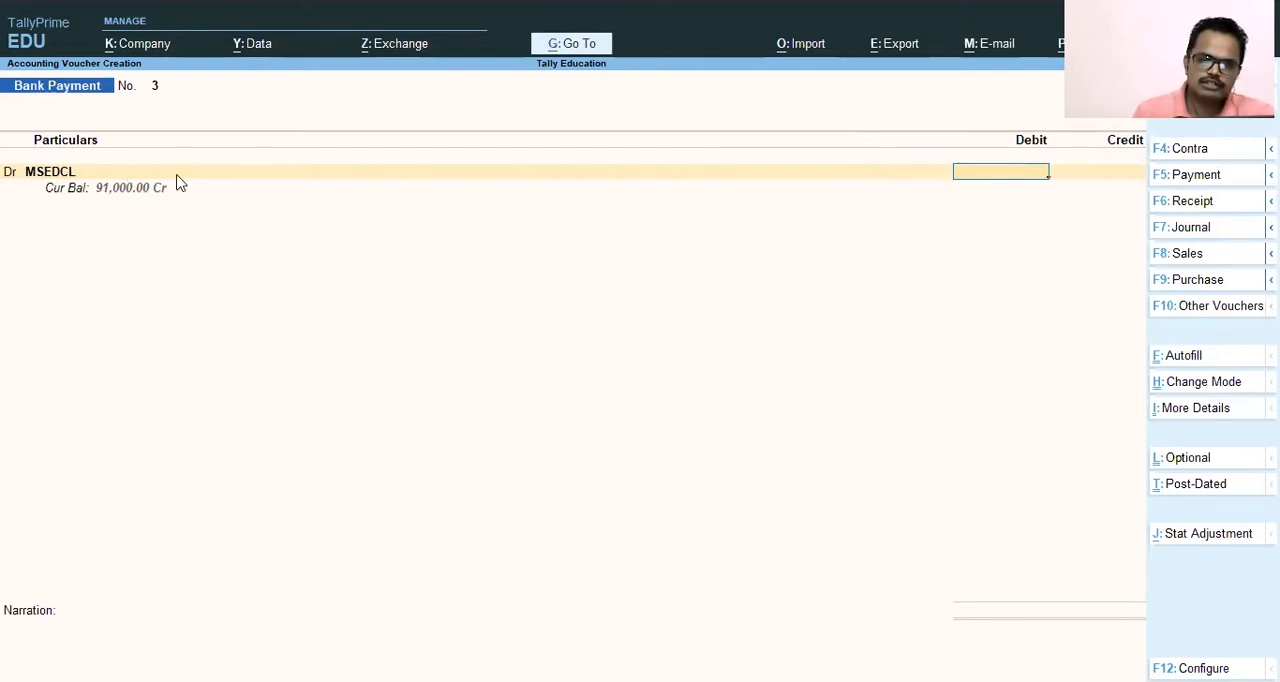
{"action": "type", "text": "760000.00"}
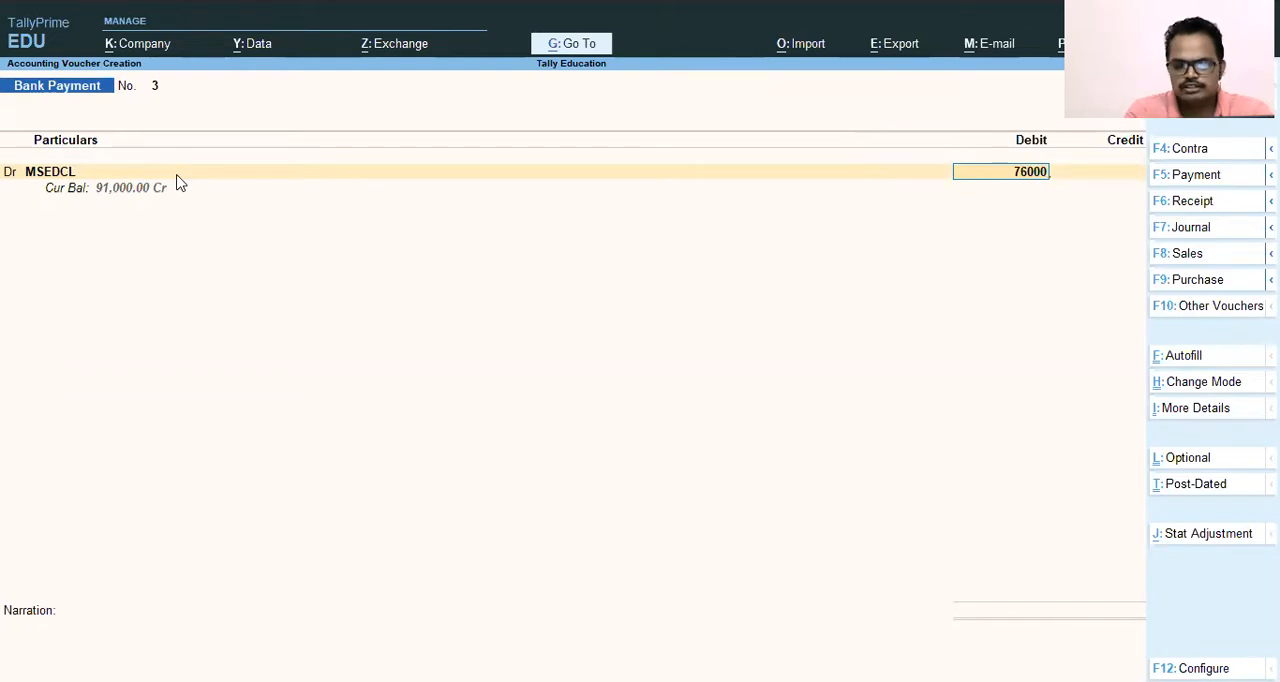
Allocate the MSEDCL payment as Agst Ref to the pending March 21 bill for the full amount.
{"action": "key", "text": "Return"}
{"action": "key", "text": "Return"}
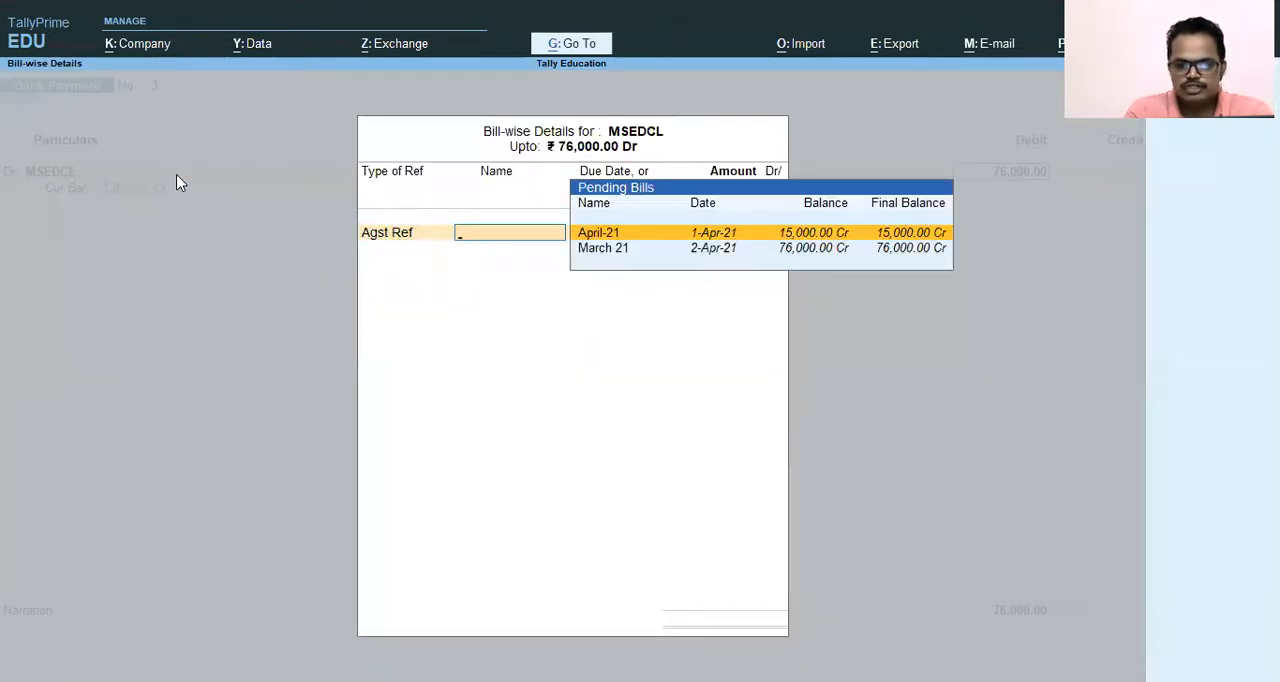
{"action": "key", "text": "Down"}
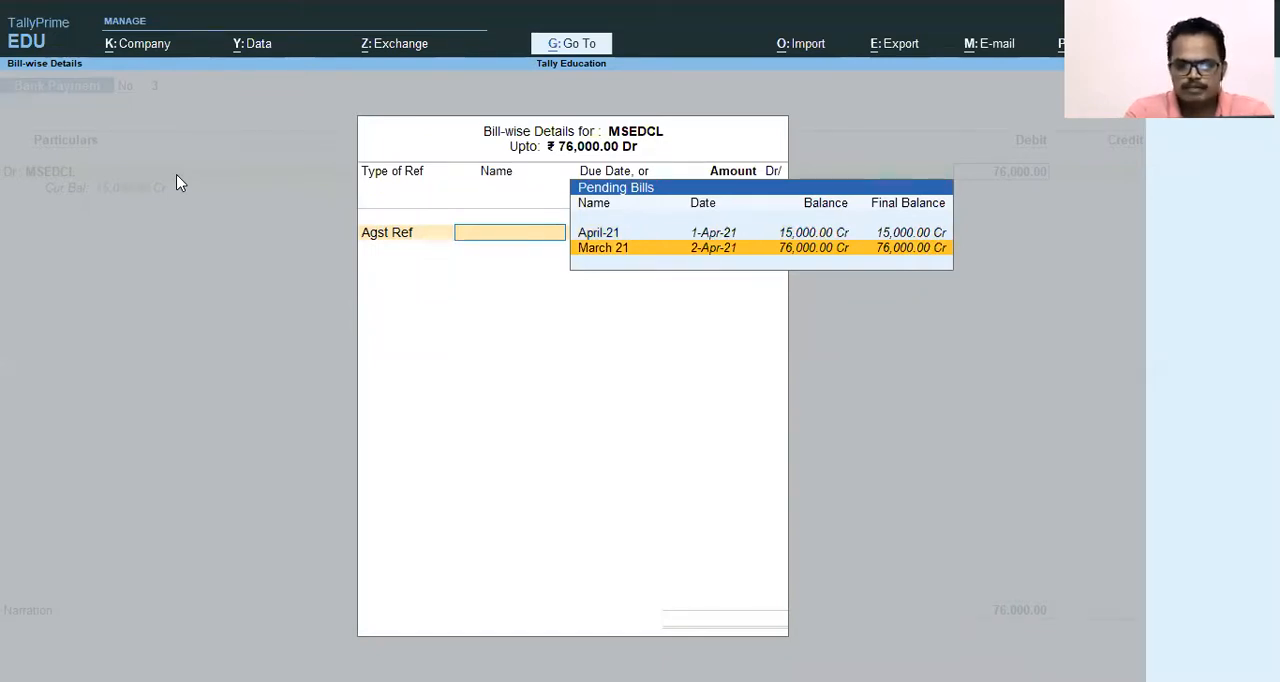
{"action": "key", "text": "Return"}
Choose the SBI Bank Ltd ledger as the credit account of the payment voucher.
{"action": "key", "text": "Return"}
{"action": "key", "text": "Return"}
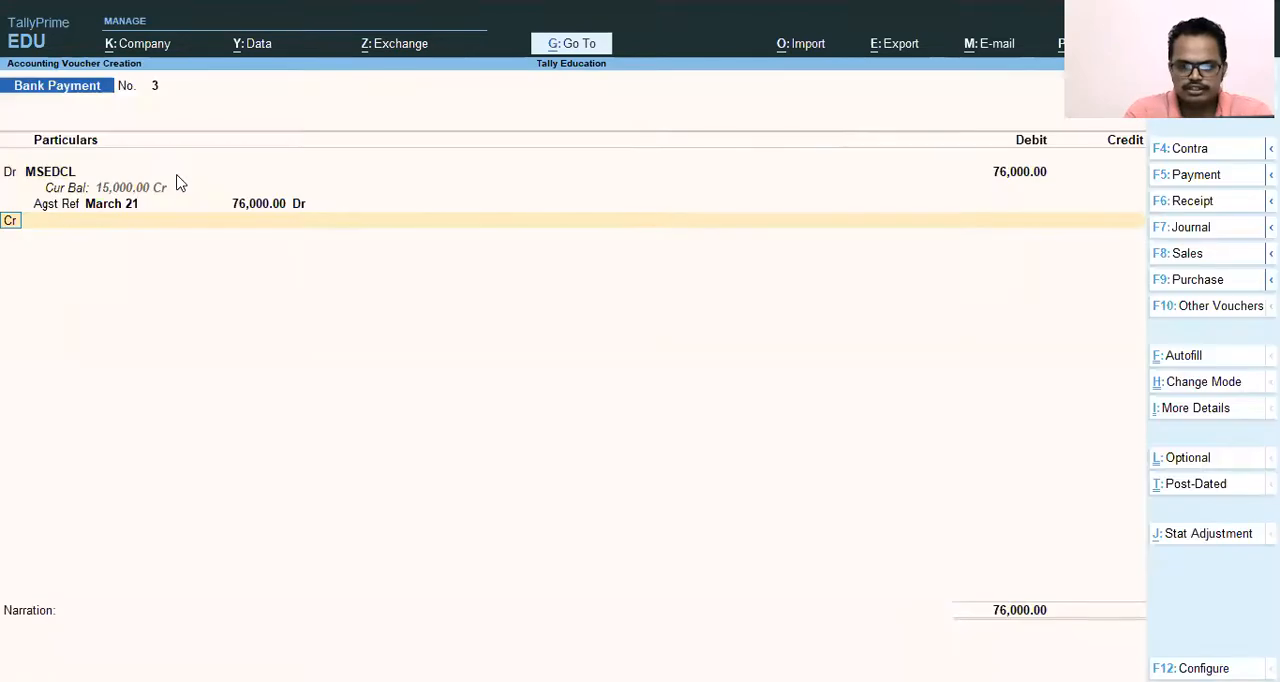
{"action": "key", "text": "Return"}
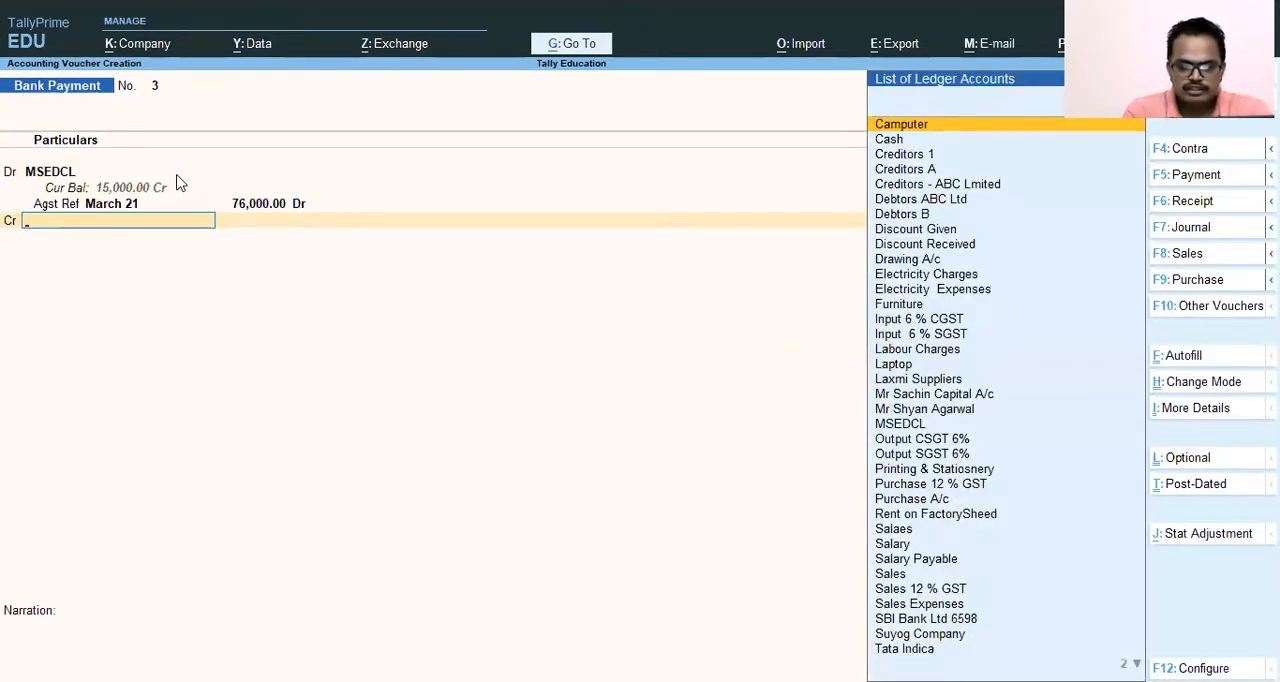
{"action": "key", "text": "BackSpace"}
{"action": "key", "text": "Return"}
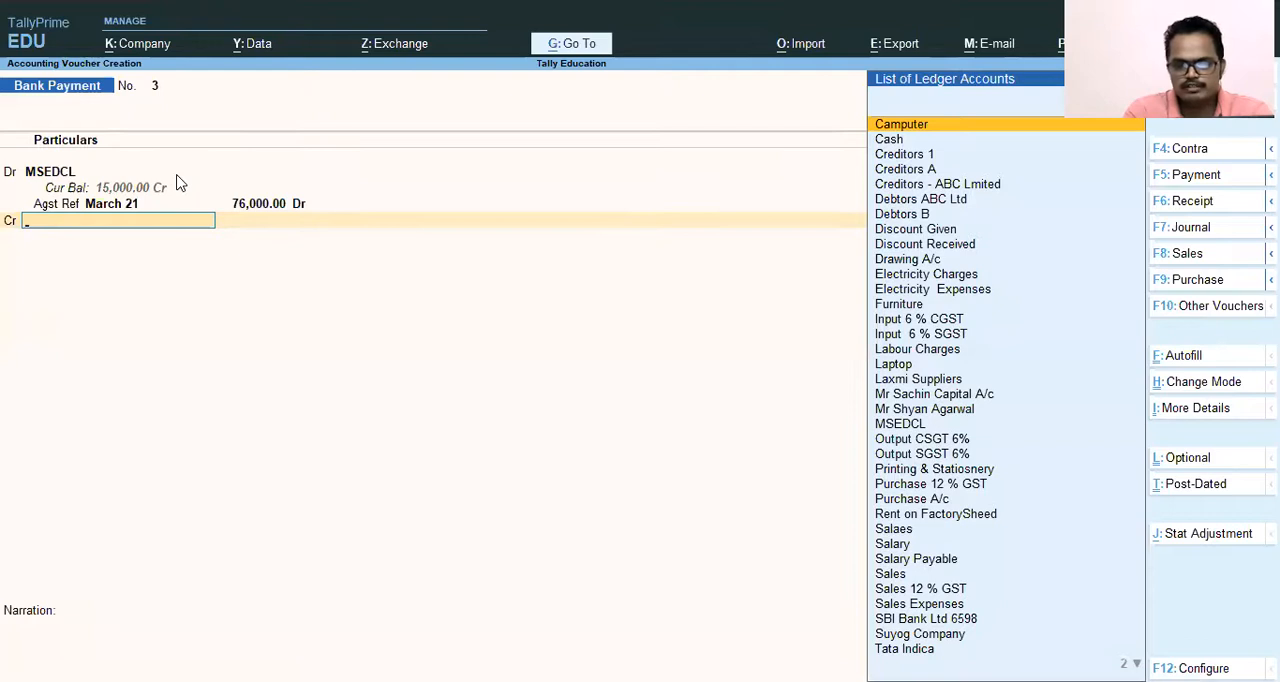
{"action": "type", "text": "Msed"}
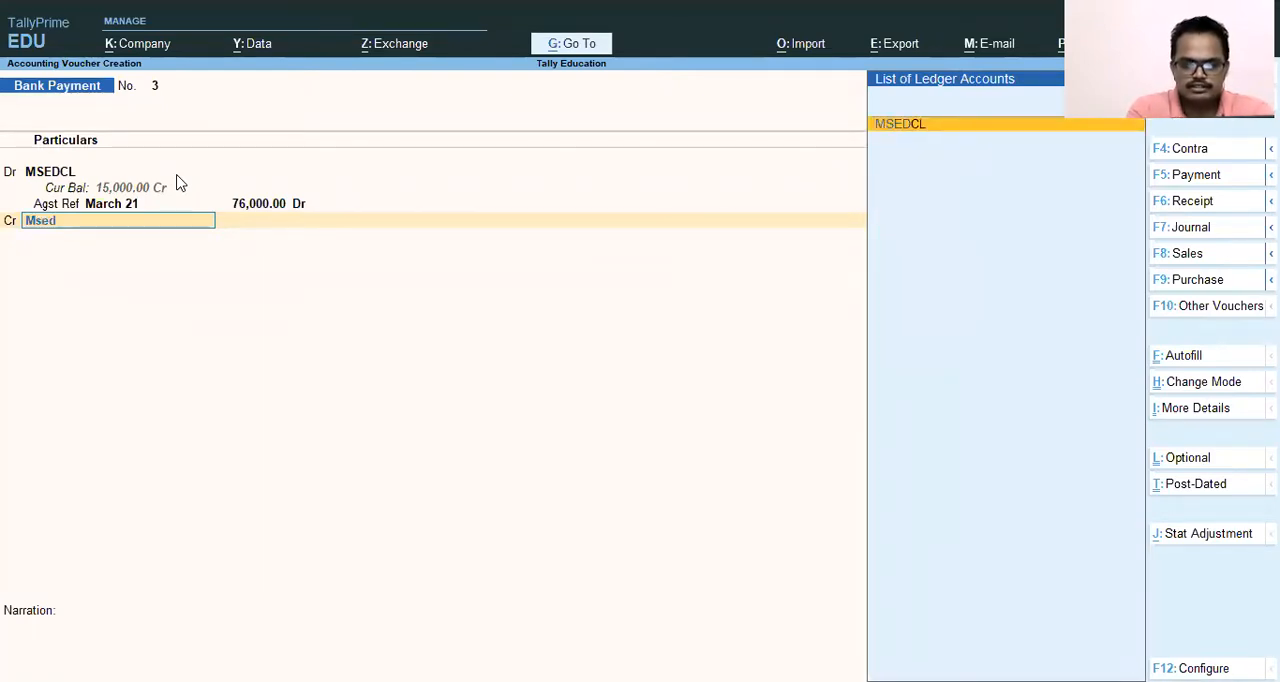
{"action": "key", "text": "BackSpace"}
{"action": "key", "text": "BackSpace"}
{"action": "key", "text": "BackSpace"}
{"action": "key", "text": "BackSpace"}
{"action": "type", "text": "Sbi"}
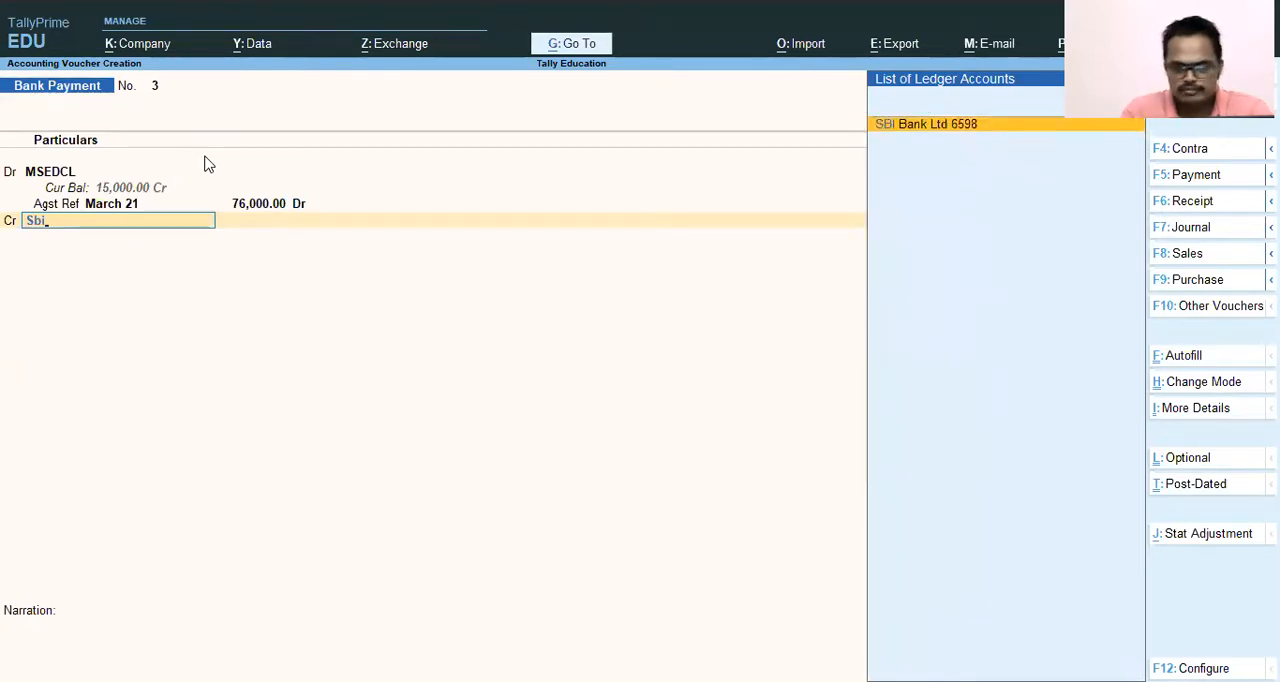
{"action": "key", "text": "Return"}
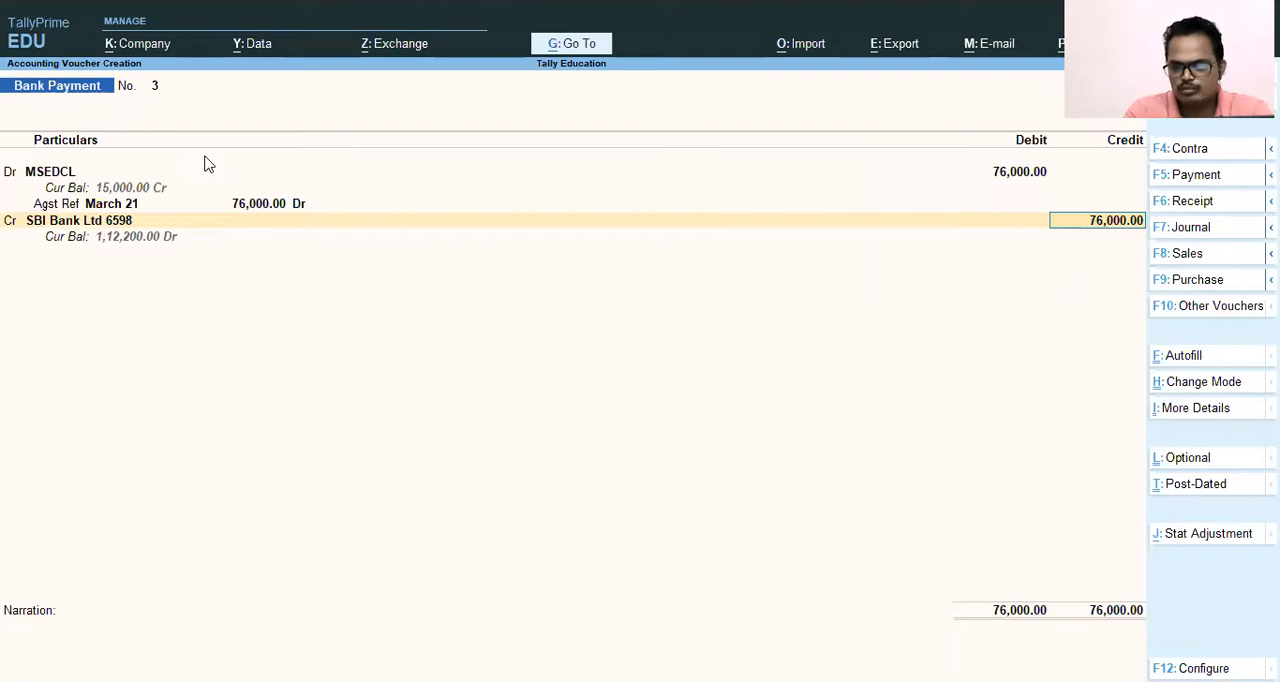
Allocate the 76,000 bank credit as a cheque with range Not Applicable, instrument number 124578 and date 2-Apr-21.
{"action": "key", "text": "Return"}
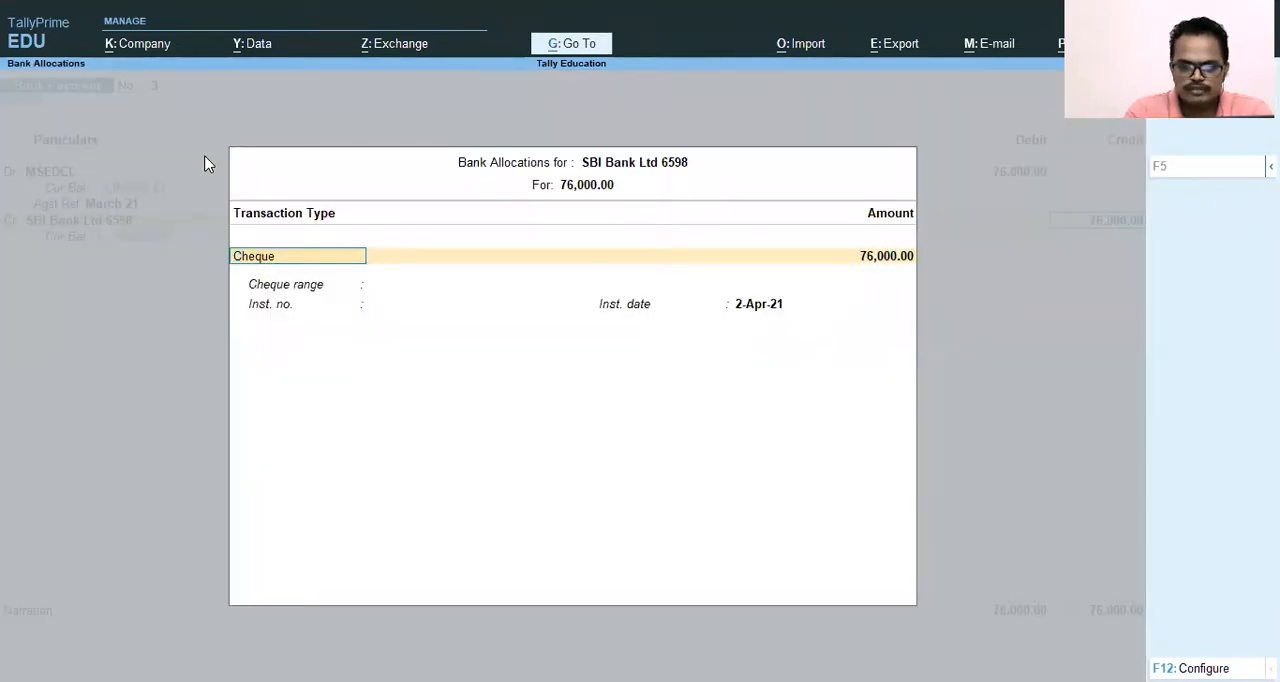
{"action": "key", "text": "Return"}
{"action": "key", "text": "Return"}
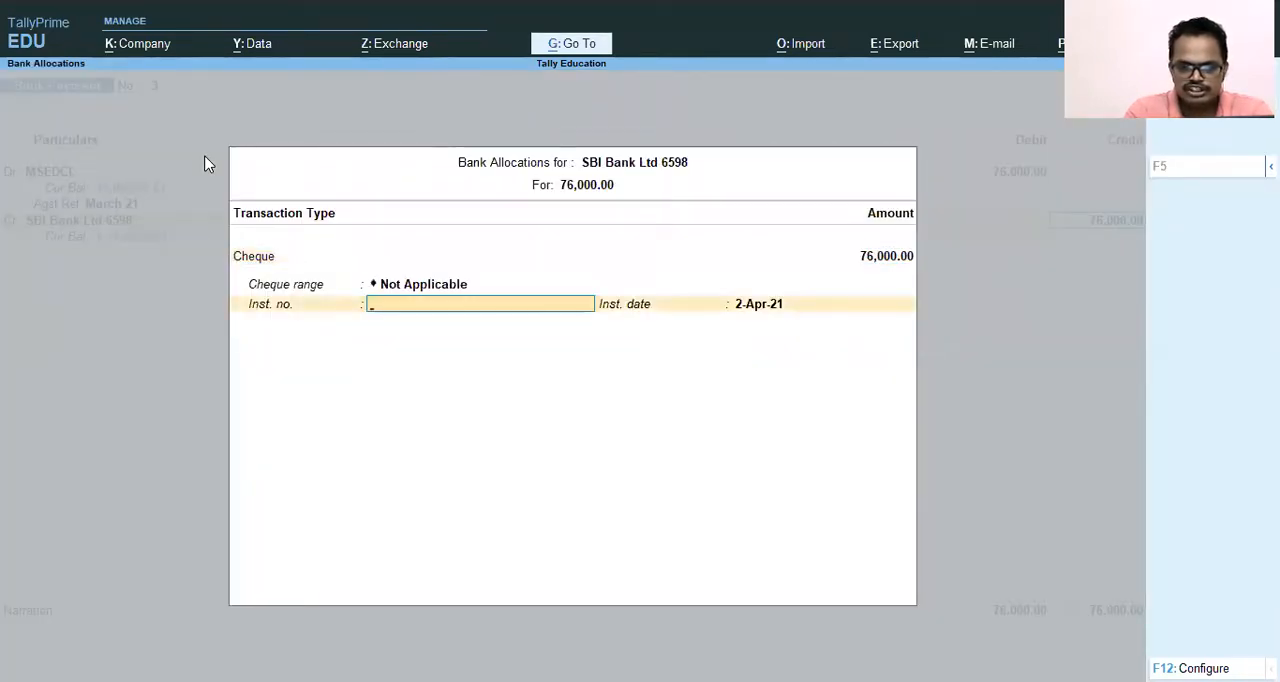
{"action": "type", "text": "124"}
{"action": "type", "text": "578"}
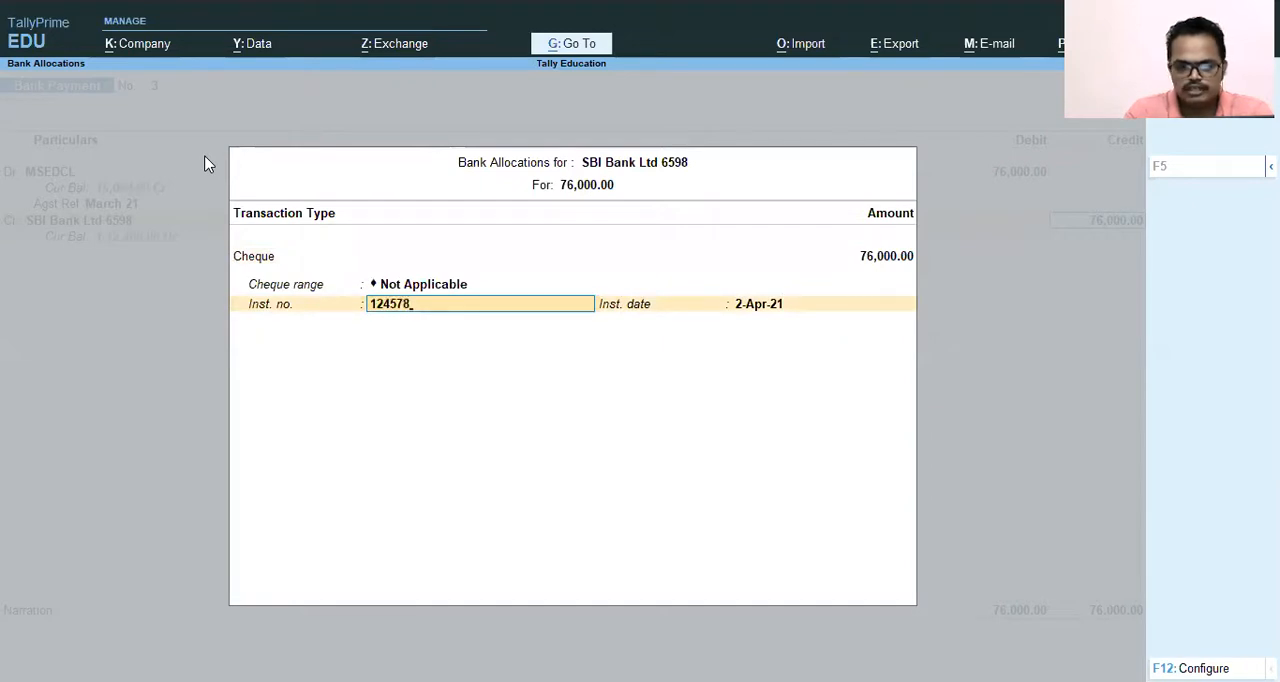
{"action": "key", "text": "Return"}
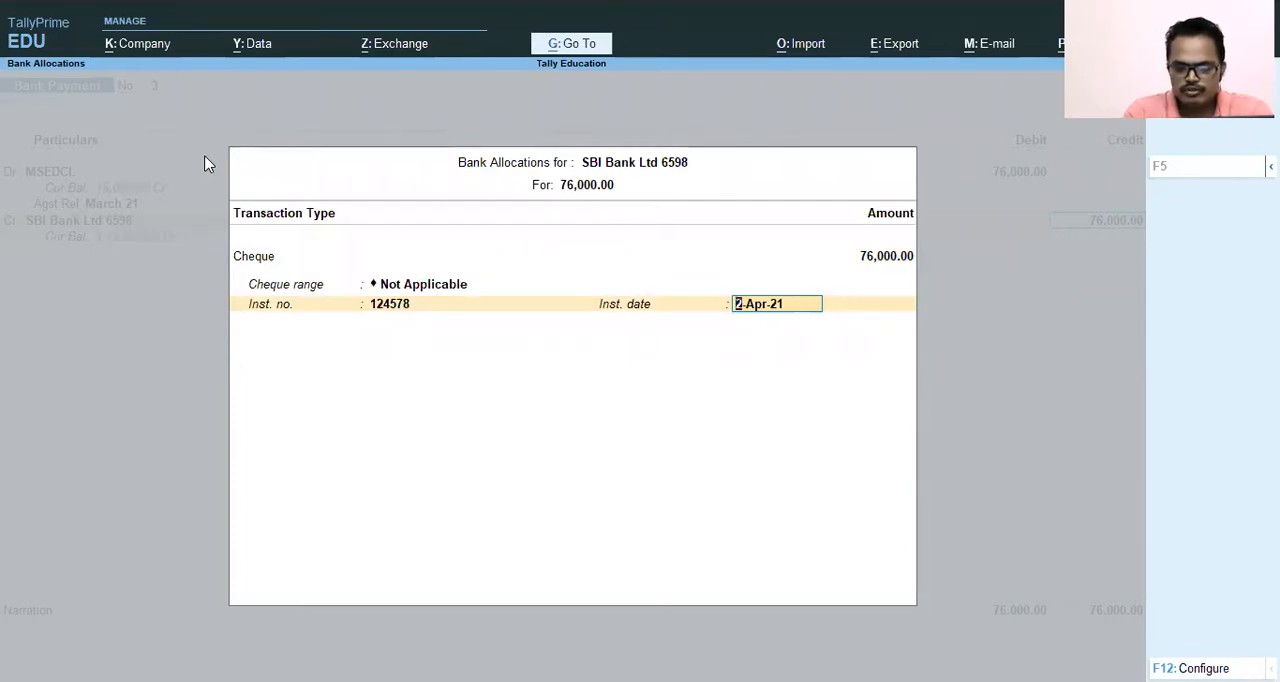
{"action": "key", "text": "Return"}
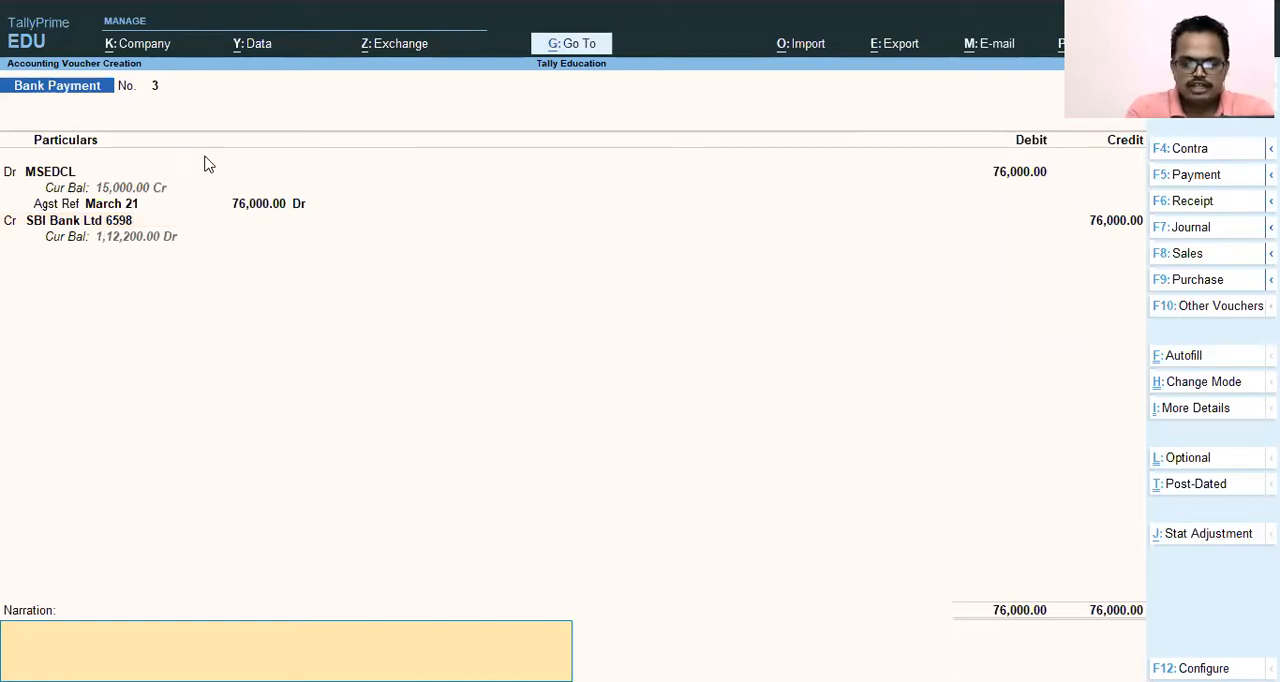
Enter the narration "Being Electricity charges paid for the month of March 2021" and accept the voucher.
{"action": "type", "text": "Bei"}
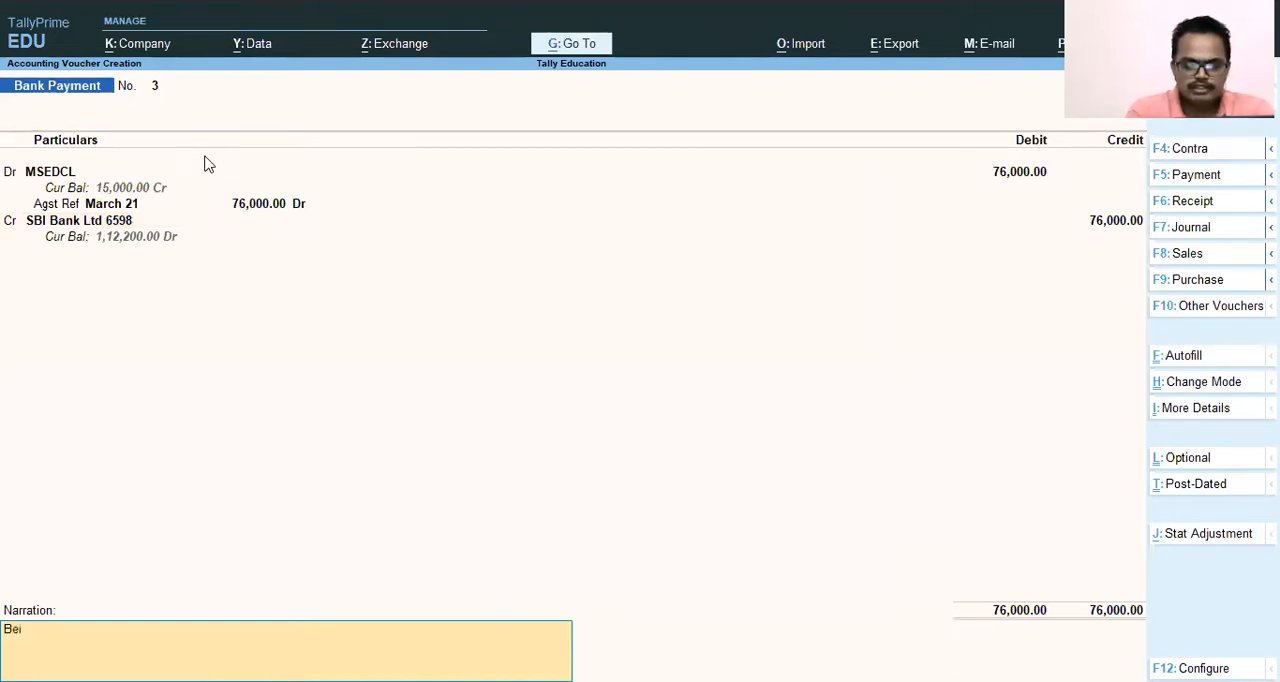
{"action": "type", "text": "ng Elect"}
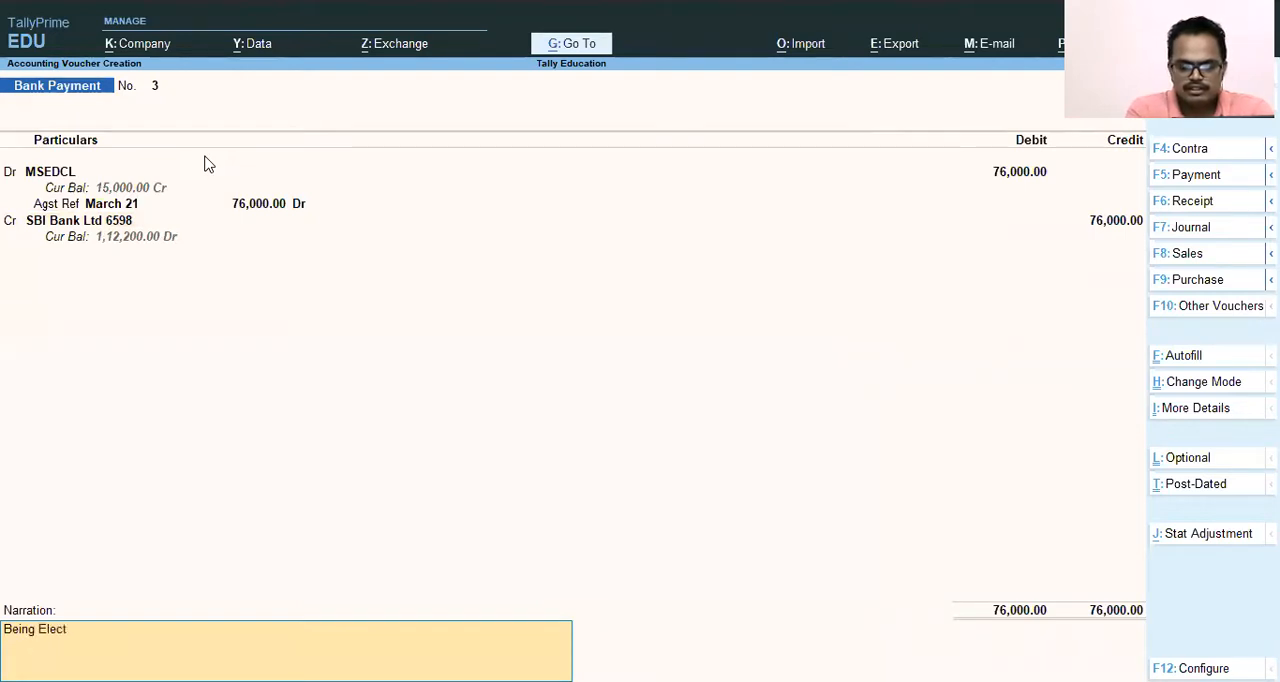
{"action": "type", "text": "ricity"}
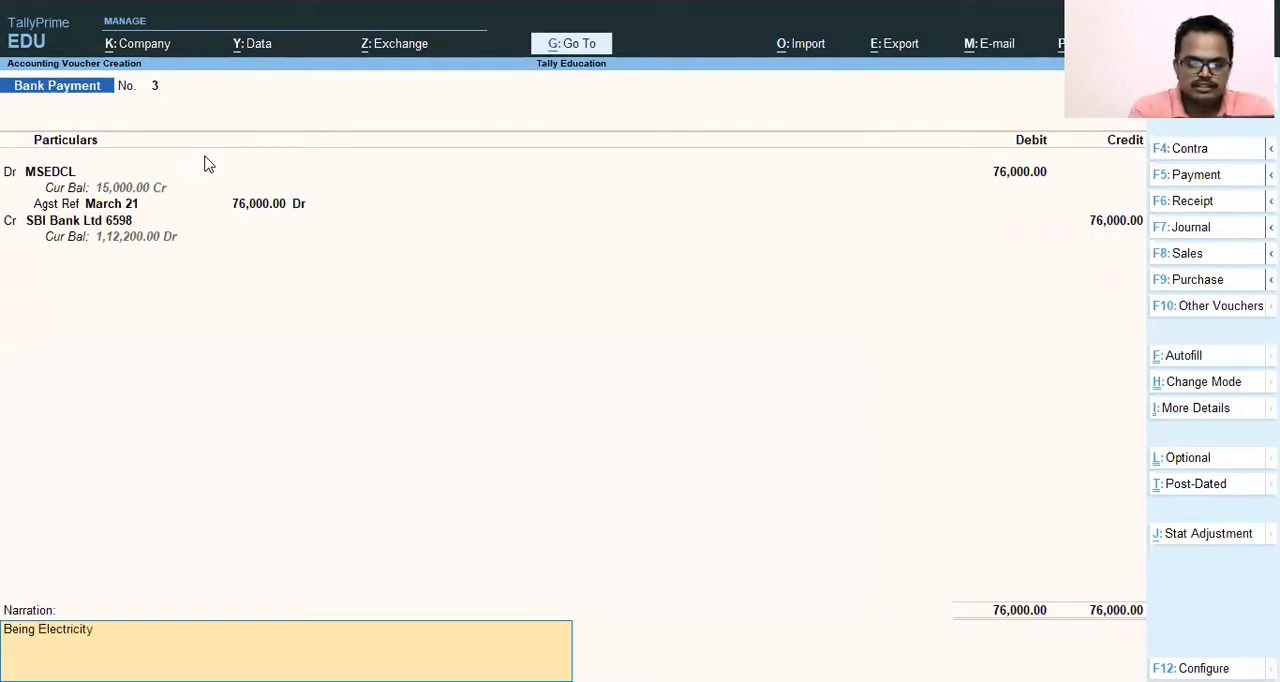
{"action": "type", "text": " charges paid"}
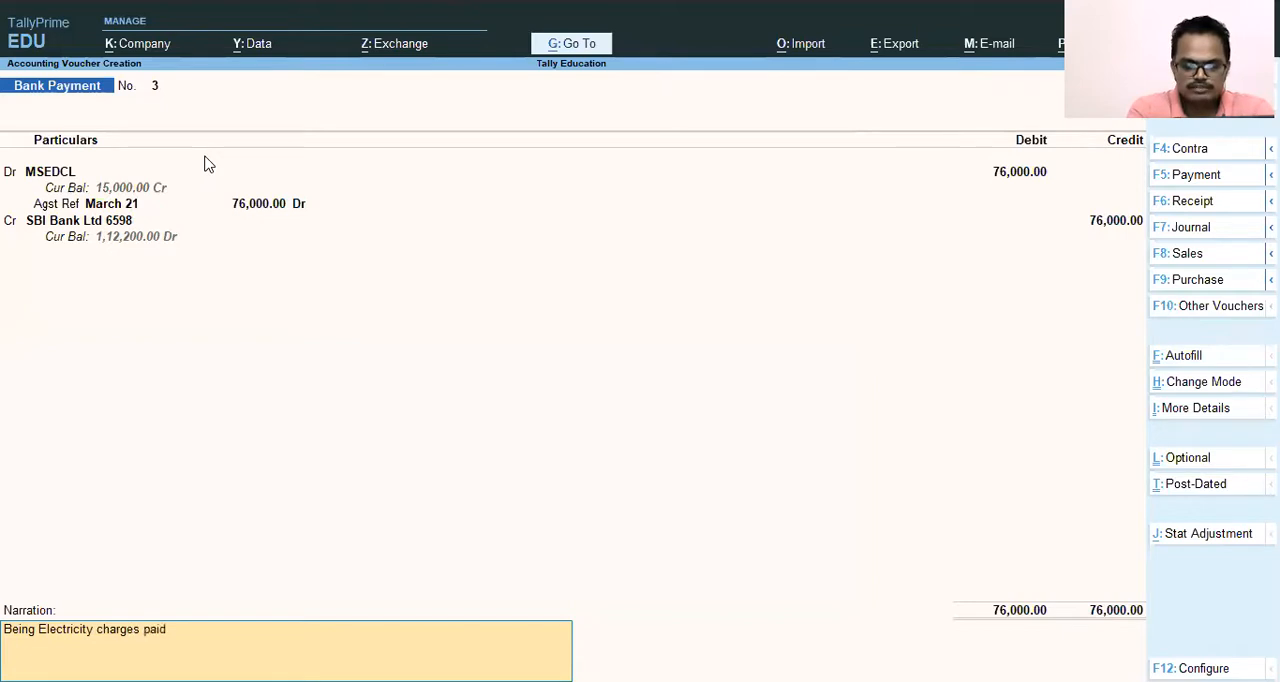
{"action": "type", "text": " for the m"}
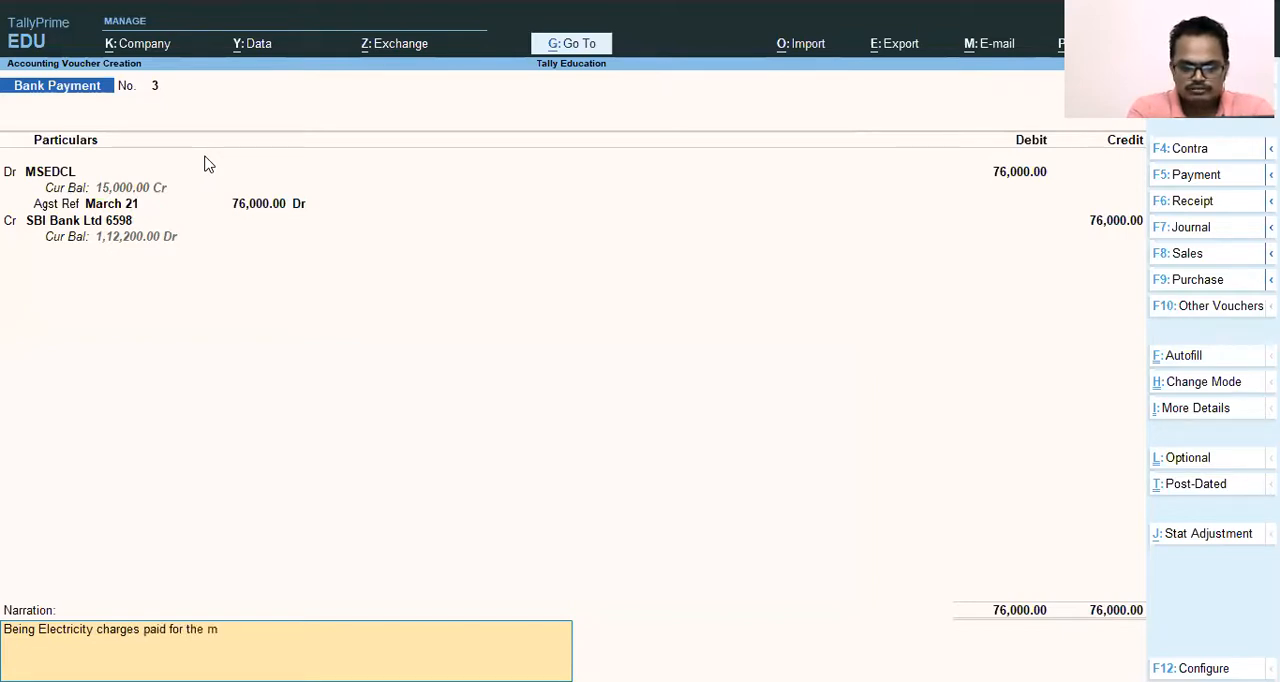
{"action": "type", "text": "onth"}
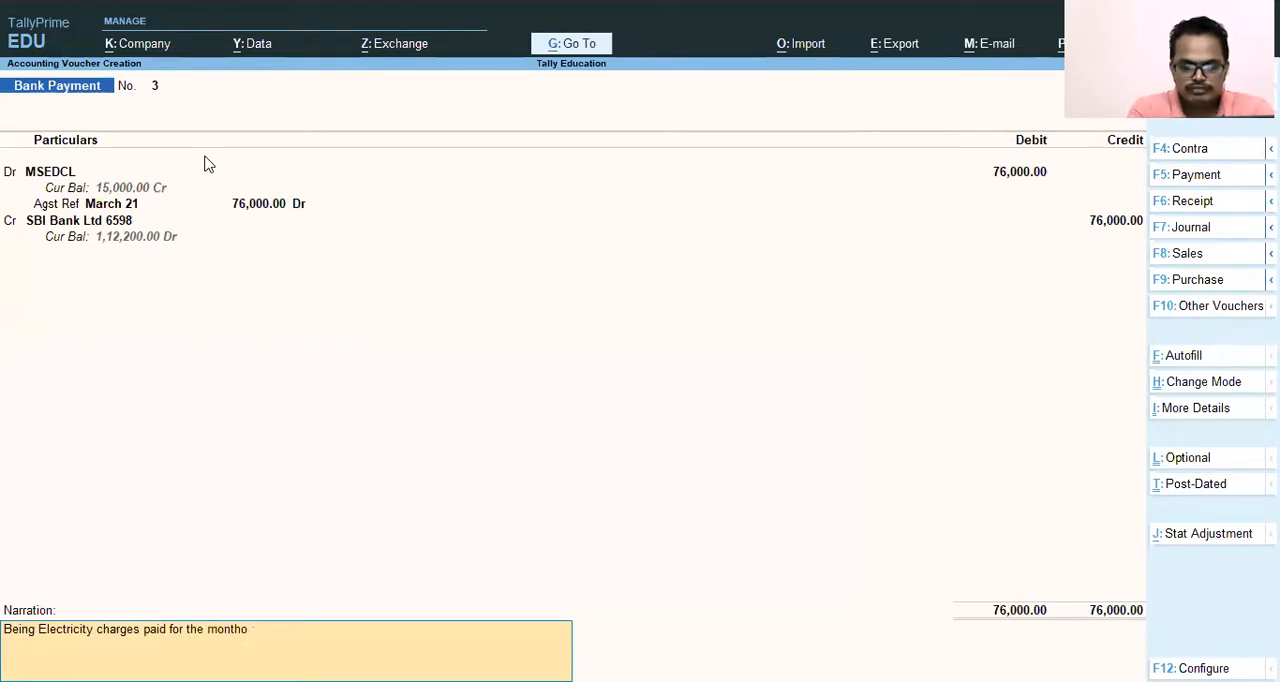
{"action": "type", "text": " of Mar"}
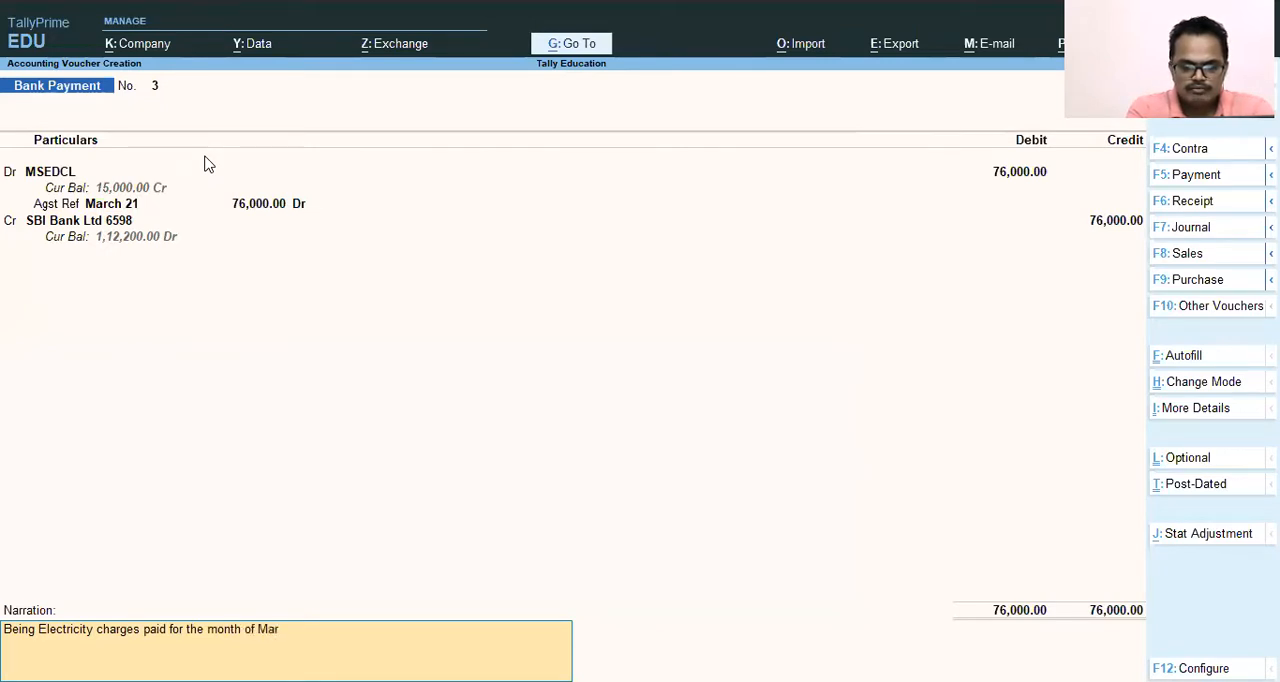
{"action": "type", "text": "ch  2021"}
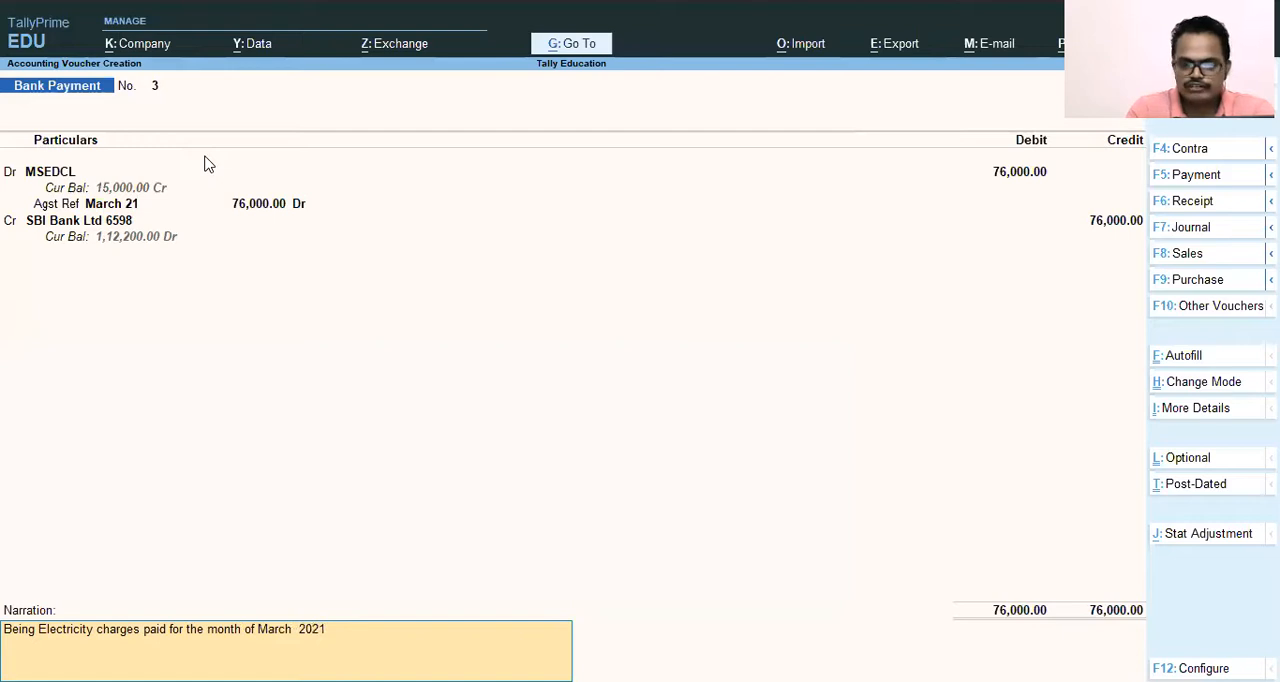
{"action": "key", "text": "Return"}
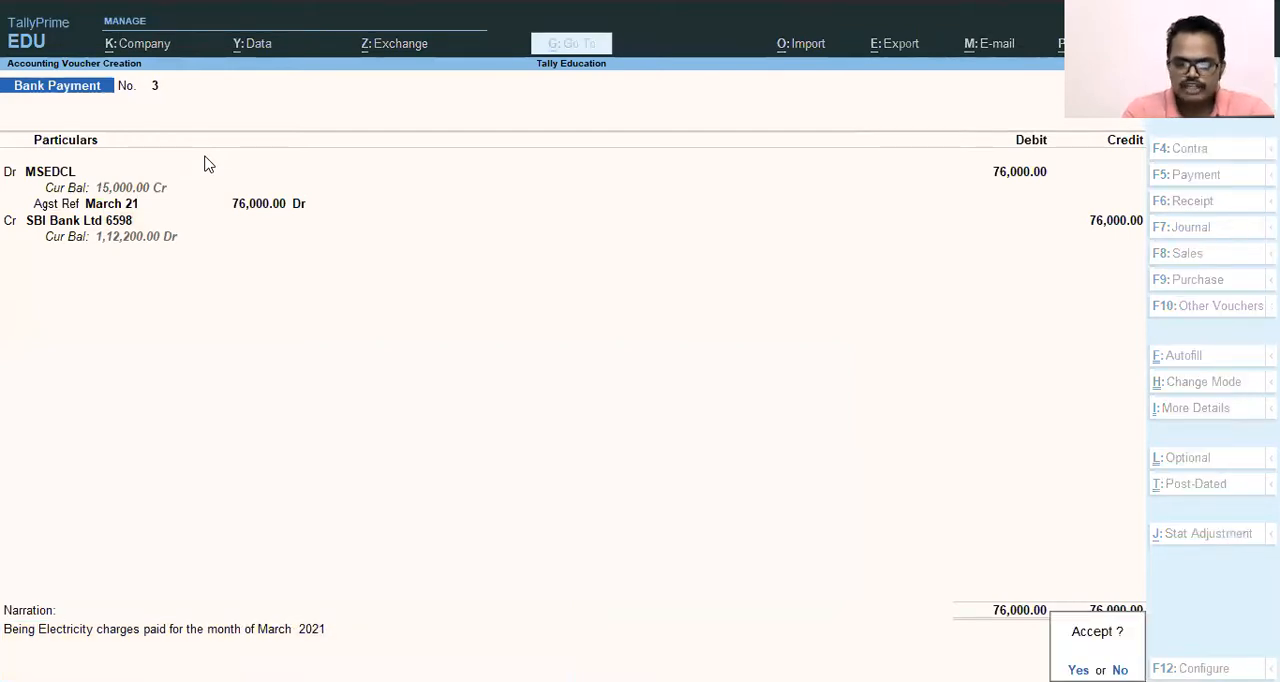
{"action": "left_click", "coordinate": [205, 163]}
{"action": "key", "text": "Return"}
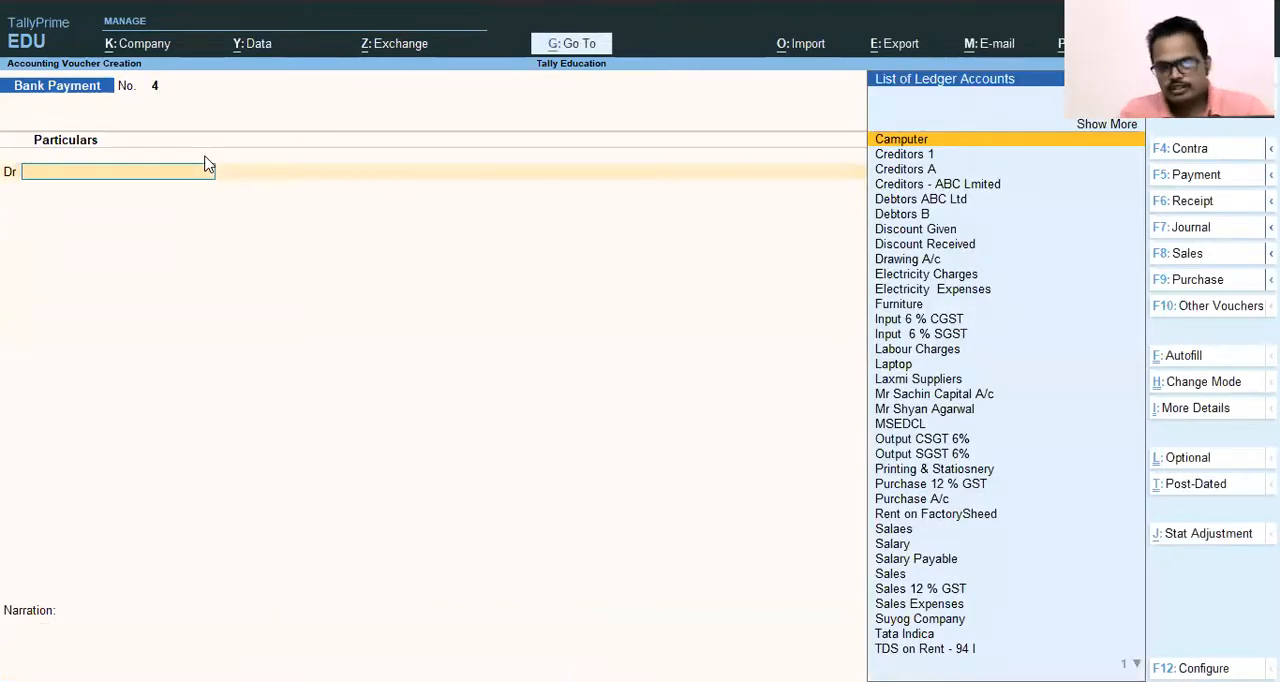
Leave voucher creation and return to the Gateway of Tally without quitting the program.
{"action": "key", "text": "Escape"}
{"action": "key", "text": "Return"}
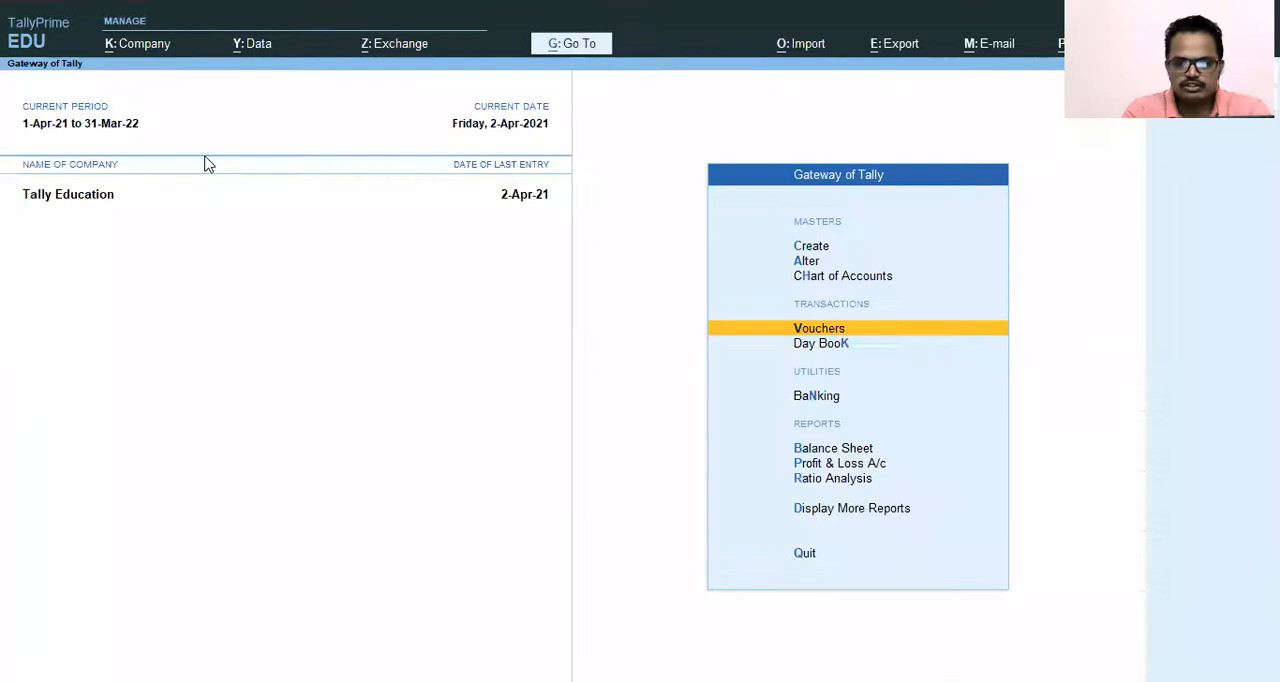
{"action": "key", "text": "Escape"}
{"action": "key", "text": "Escape"}
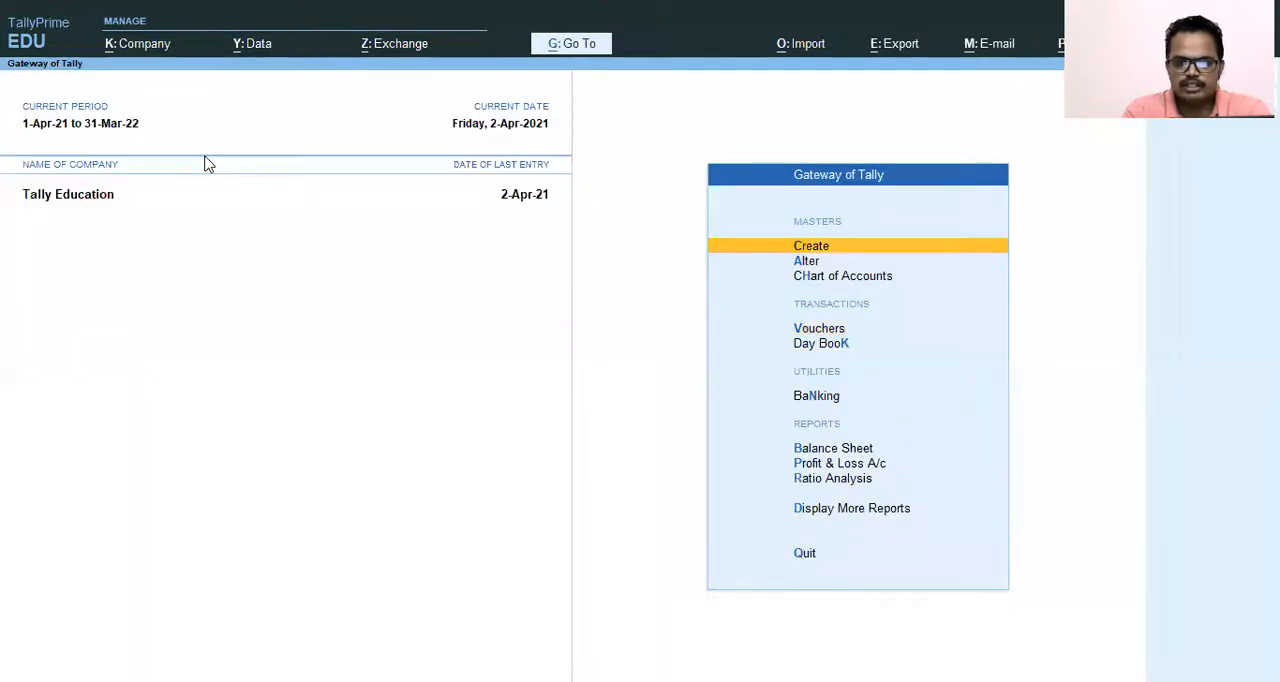
{"action": "key", "text": "Escape"}
{"action": "key", "text": "Escape"}
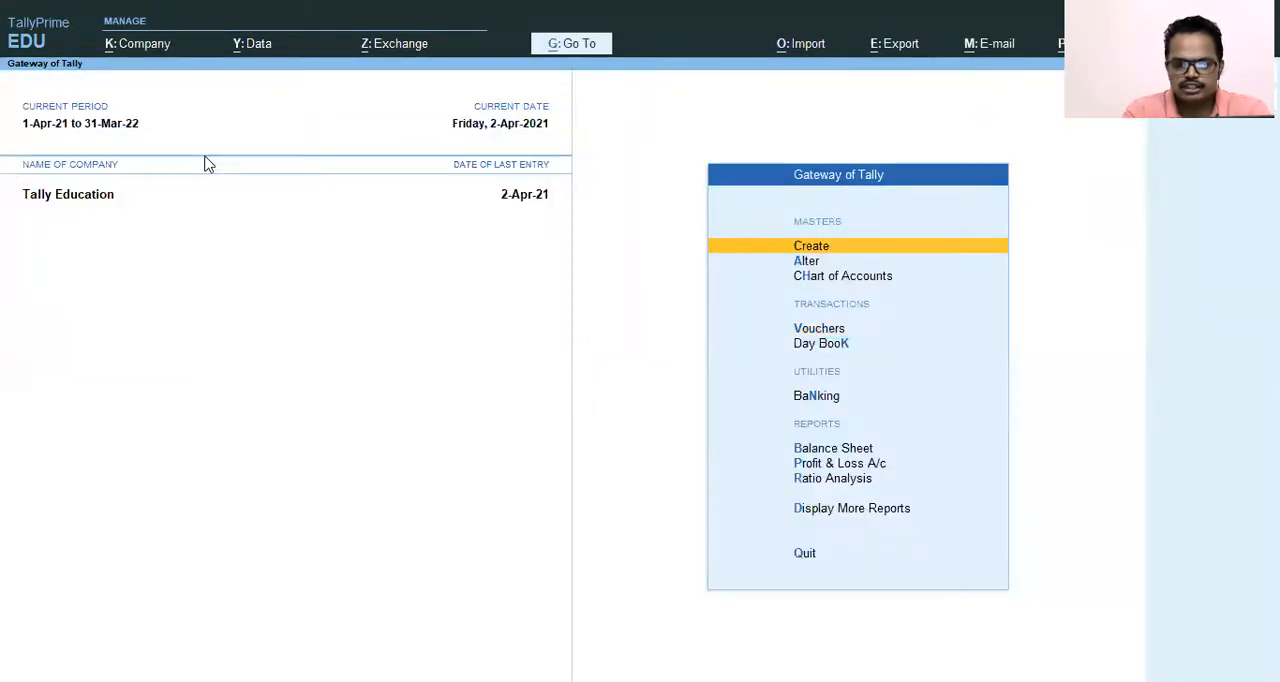
Open the Balance Sheet and drill down into the Current Liabilities group.
{"action": "key", "text": "Down"}
{"action": "key", "text": "Down"}
{"action": "key", "text": "Down"}
{"action": "key", "text": "Down"}
{"action": "key", "text": "Down"}
{"action": "key", "text": "Down"}
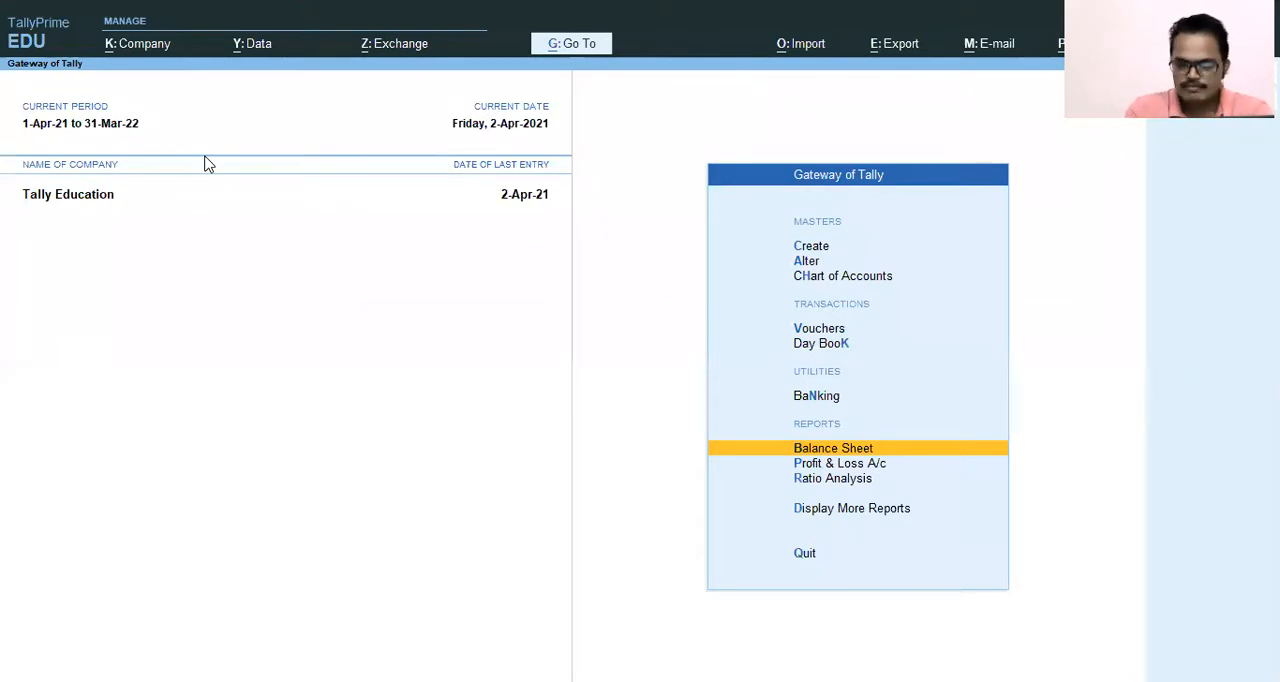
{"action": "key", "text": "Return"}
{"action": "key", "text": "Down"}
{"action": "key", "text": "Down"}
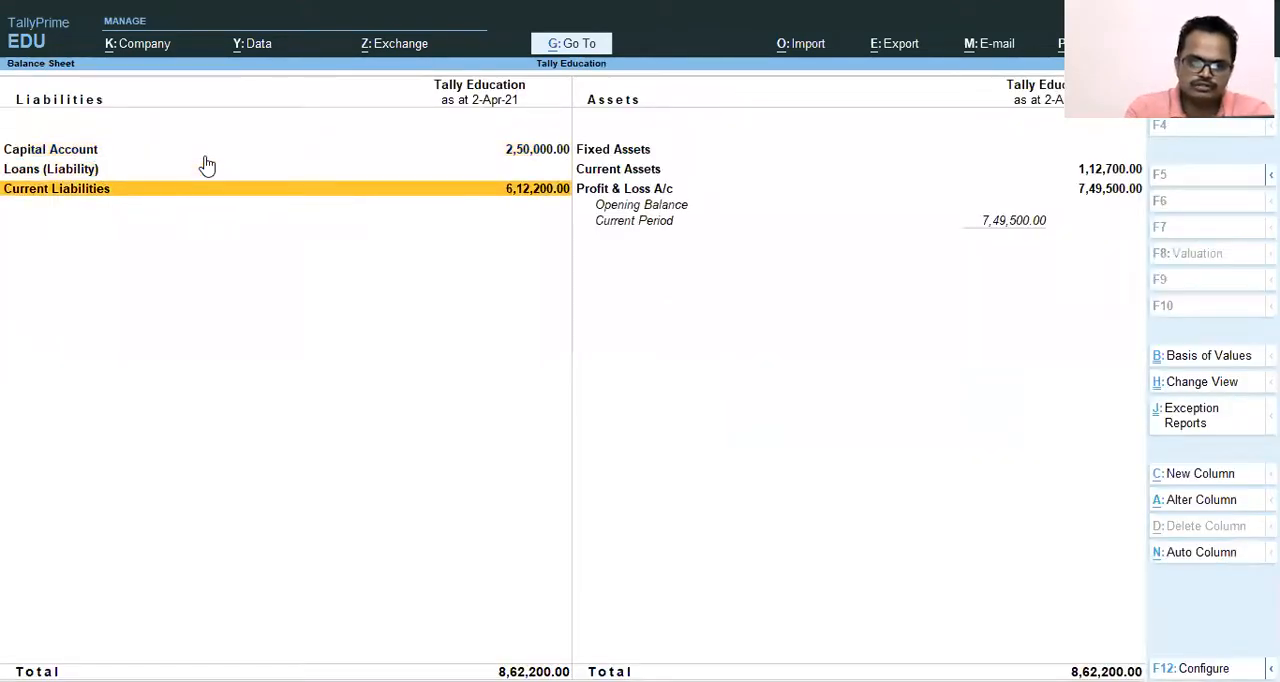
{"action": "key", "text": "Return"}
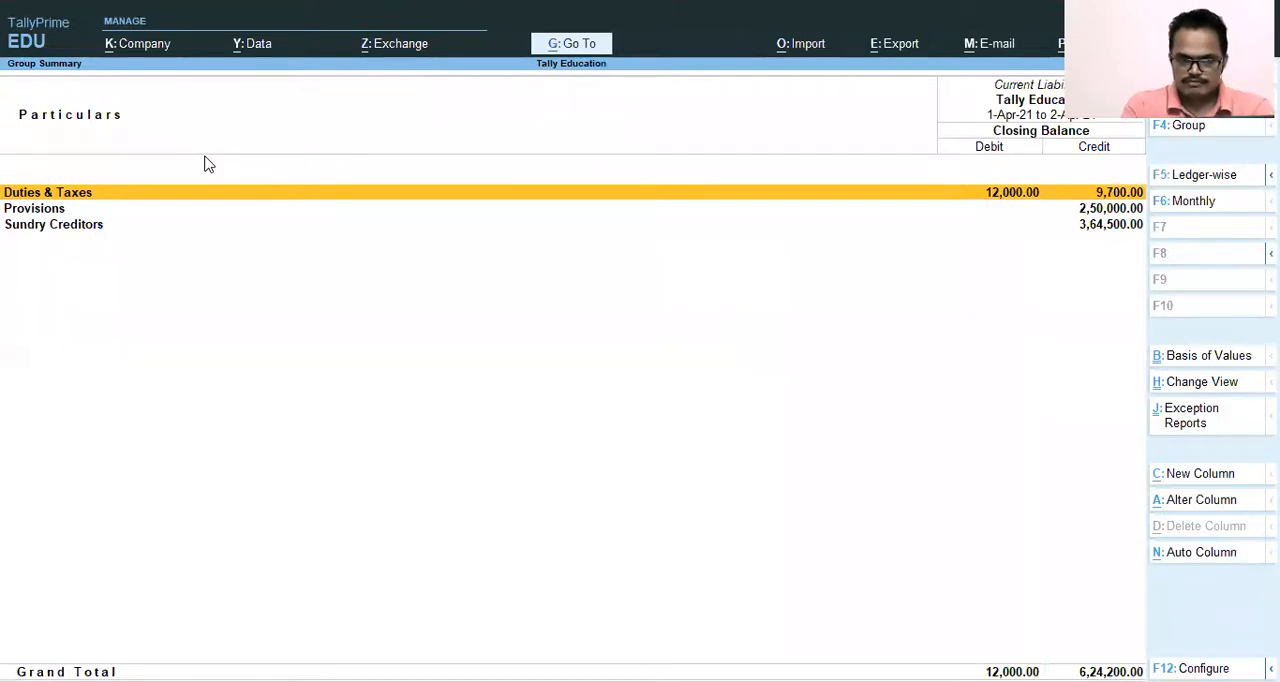
Drill down from Current Liabilities through Sundry Creditors to the monthly summary of the MSEDCL ledger.
{"action": "key", "text": "Down"}
{"action": "key", "text": "Down"}
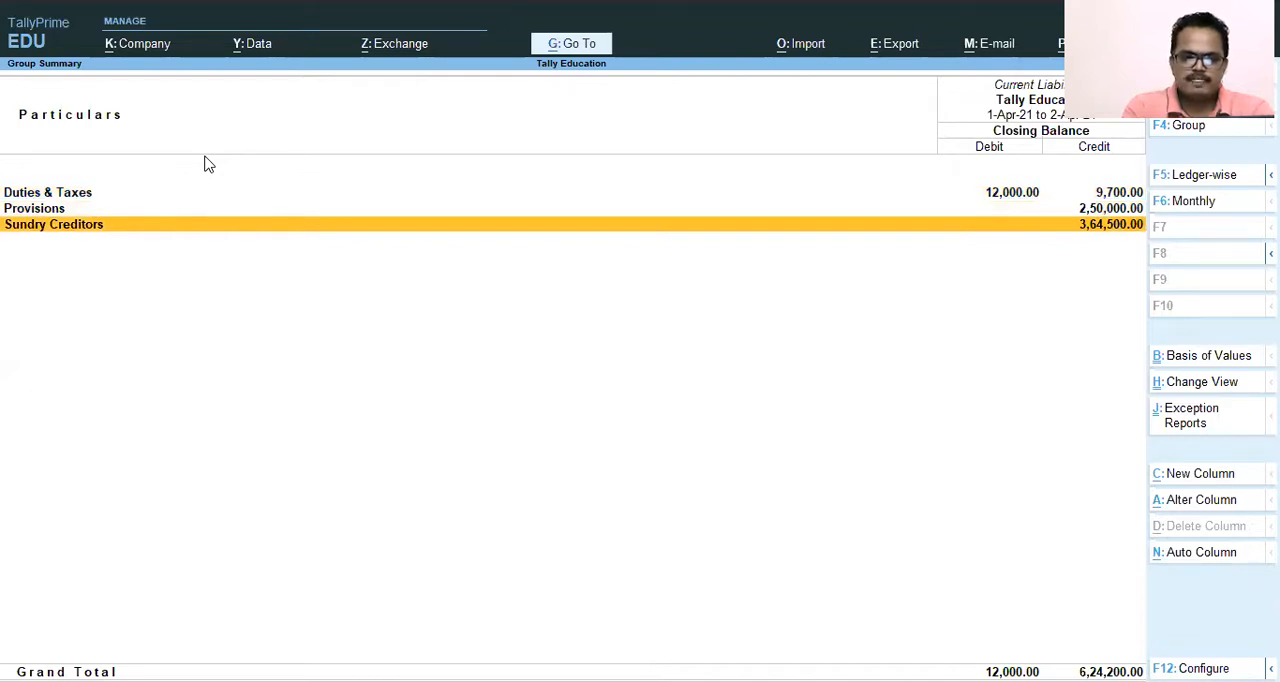
{"action": "key", "text": "Return"}
{"action": "key", "text": "Down"}
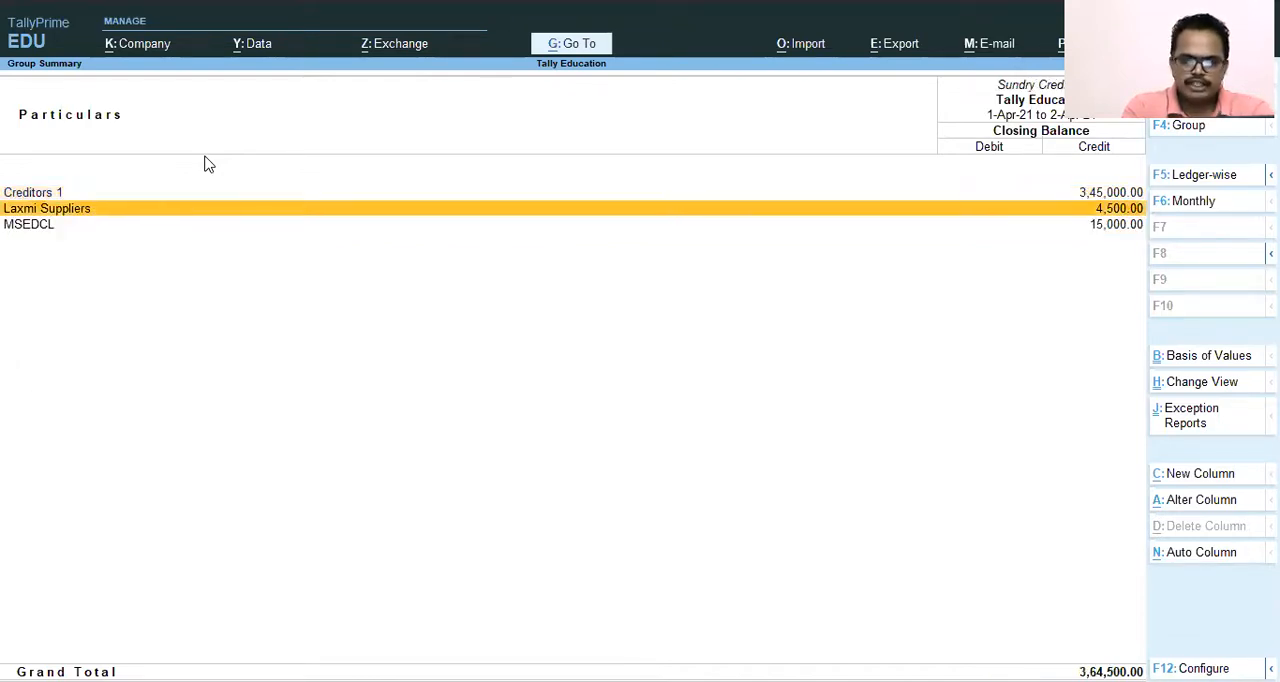
{"action": "key", "text": "Down"}
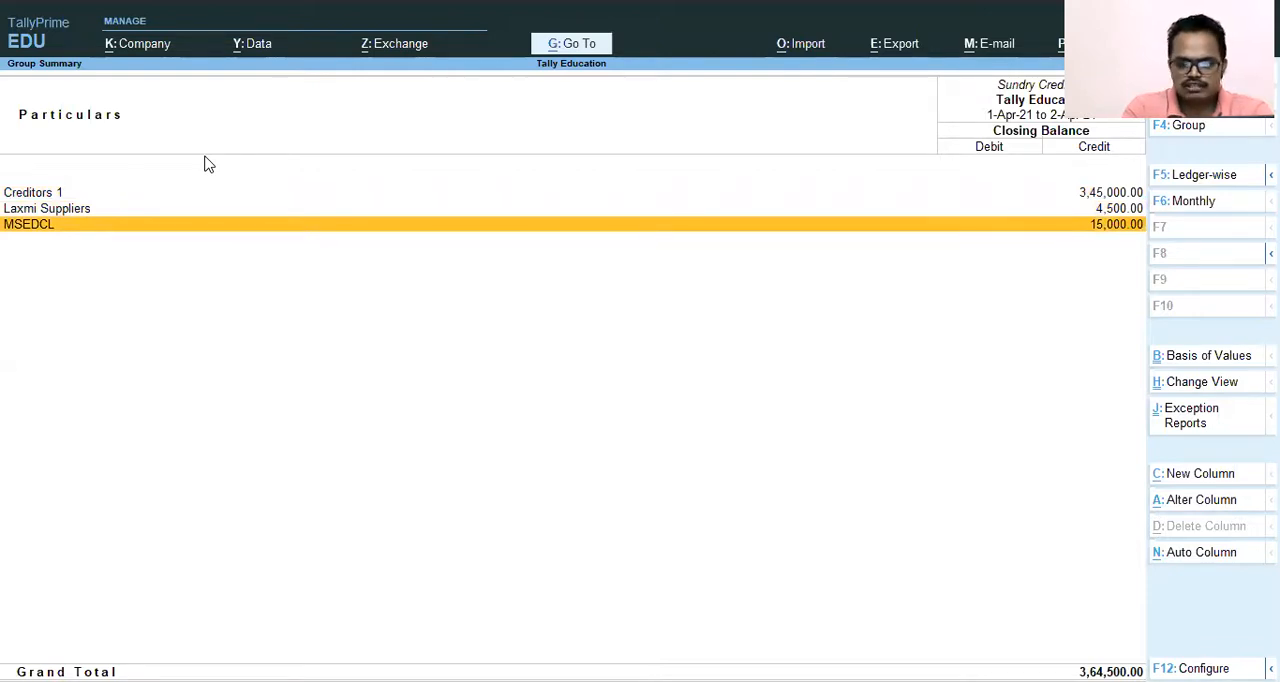
{"action": "key", "text": "Return"}
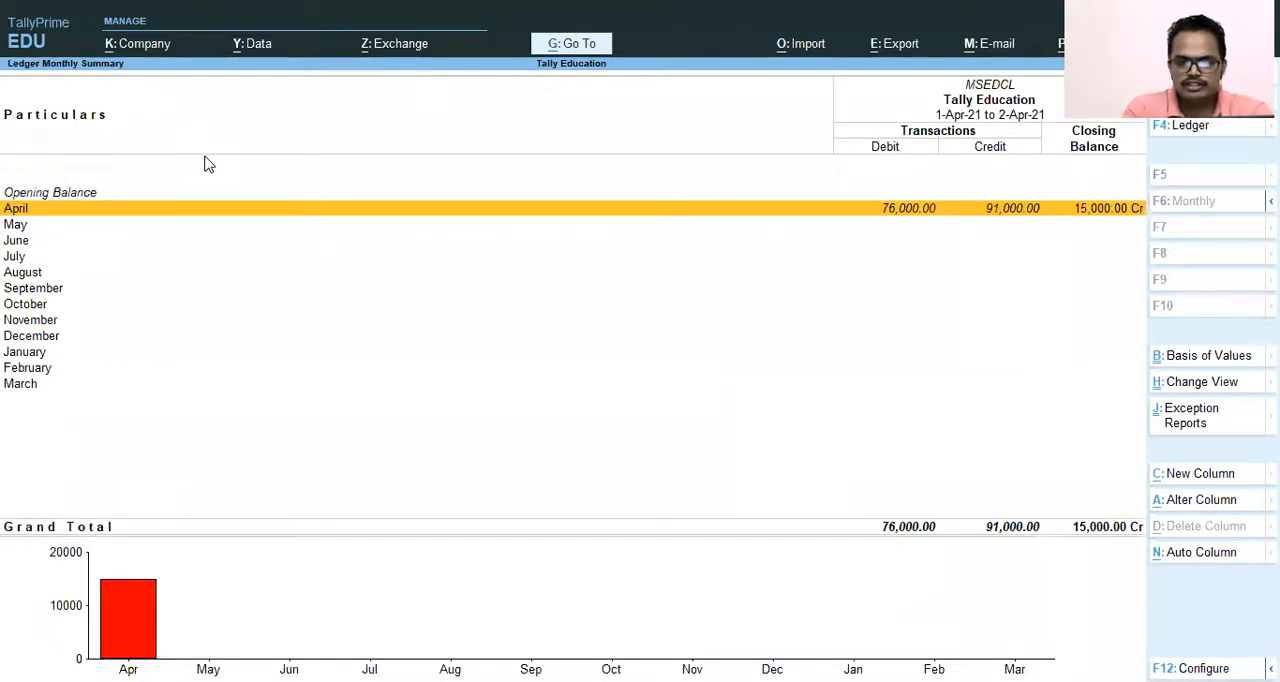
Open MSEDCL's April vouchers and compare the 2-Apr-21 Electricity Charges entry with the SBI bank payment.
{"action": "key", "text": "Return"}
{"action": "key", "text": "Down"}
{"action": "key", "text": "Down"}
{"action": "key", "text": "Up"}
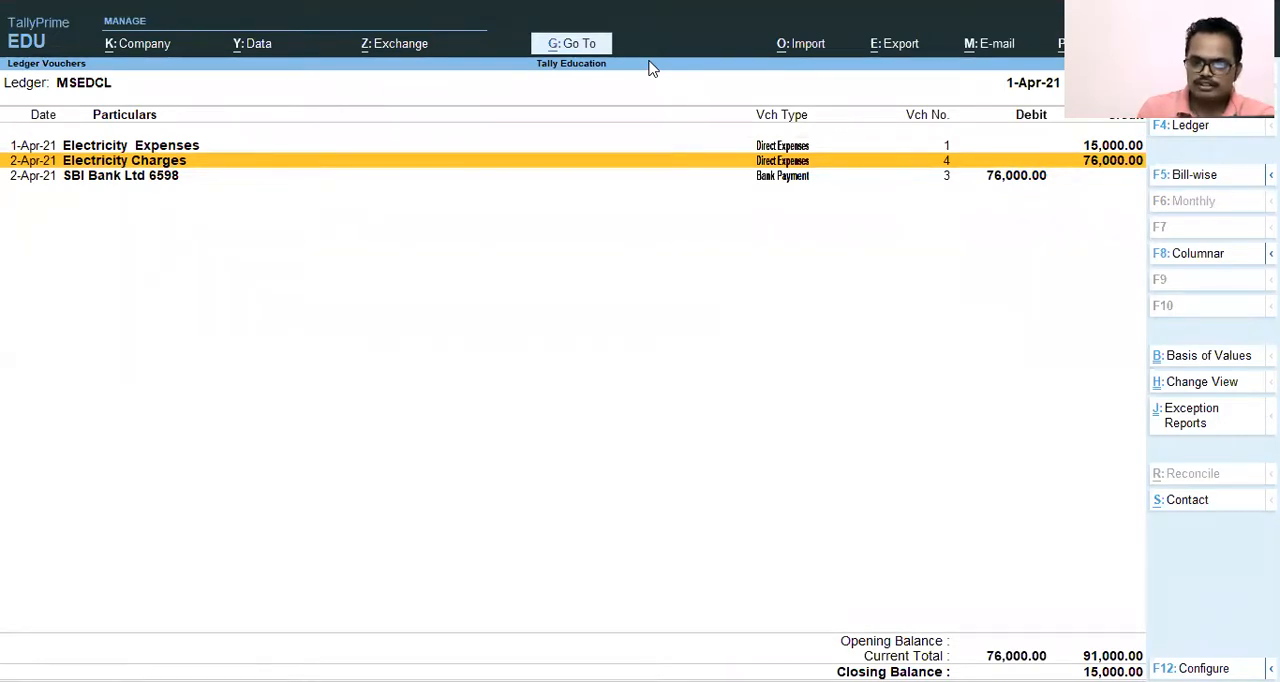
{"action": "left_click", "coordinate": [1122, 148]}
{"action": "mouse_move", "coordinate": [1142, 147]}
{"action": "left_mouse_down"}
{"action": "mouse_move", "coordinate": [1128, 170]}
{"action": "mouse_move", "coordinate": [286, 191]}
{"action": "mouse_move", "coordinate": [12, 175]}
{"action": "mouse_move", "coordinate": [12, 164]}
{"action": "mouse_move", "coordinate": [951, 210]}
{"action": "mouse_move", "coordinate": [1070, 186]}
{"action": "mouse_move", "coordinate": [1051, 184]}
{"action": "left_mouse_up"}
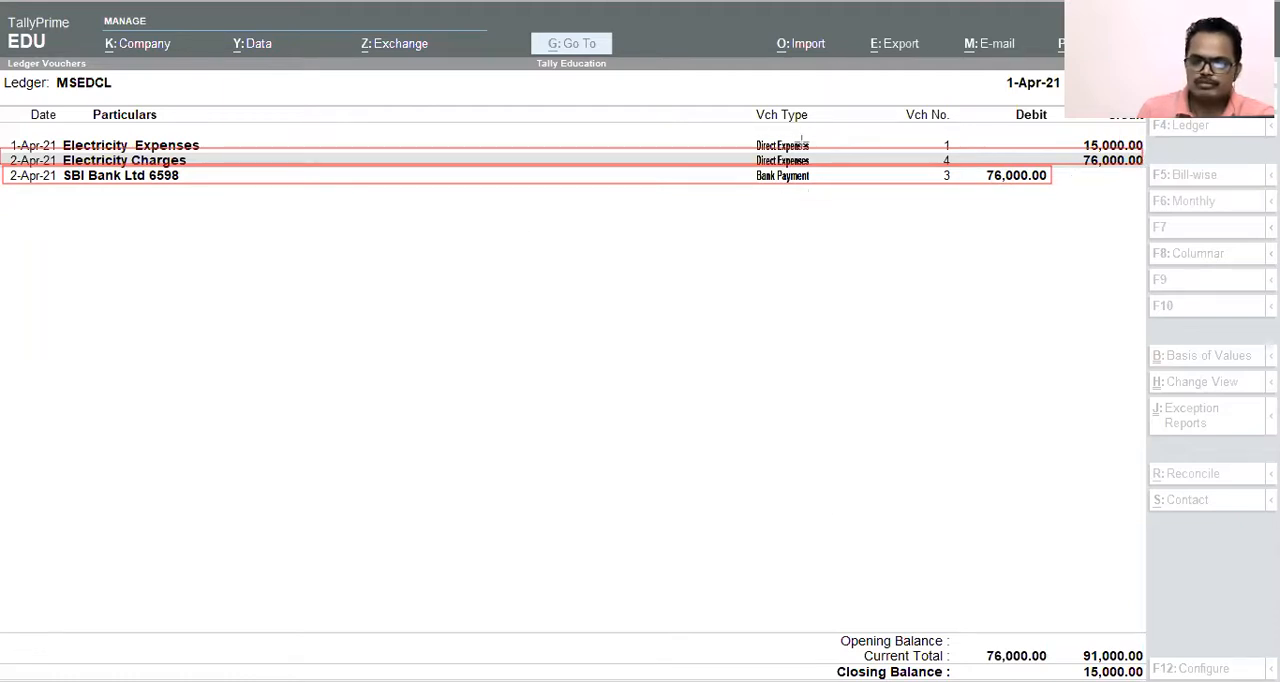
{"action": "left_click", "coordinate": [870, 137]}
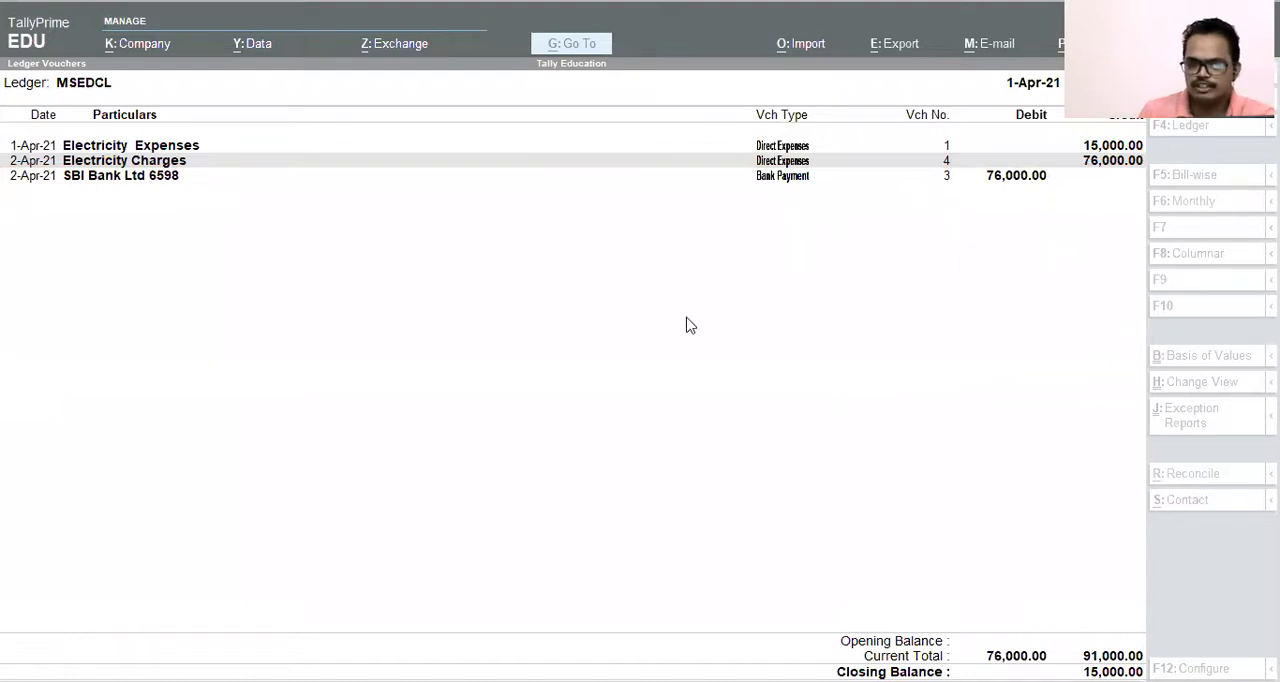
{"action": "left_click", "coordinate": [404, 306]}
Close the MSEDCL ledger and Balance Sheet reports and return to the Gateway of Tally without quitting the program.
{"action": "key", "text": "Escape"}
{"action": "key", "text": "Escape"}
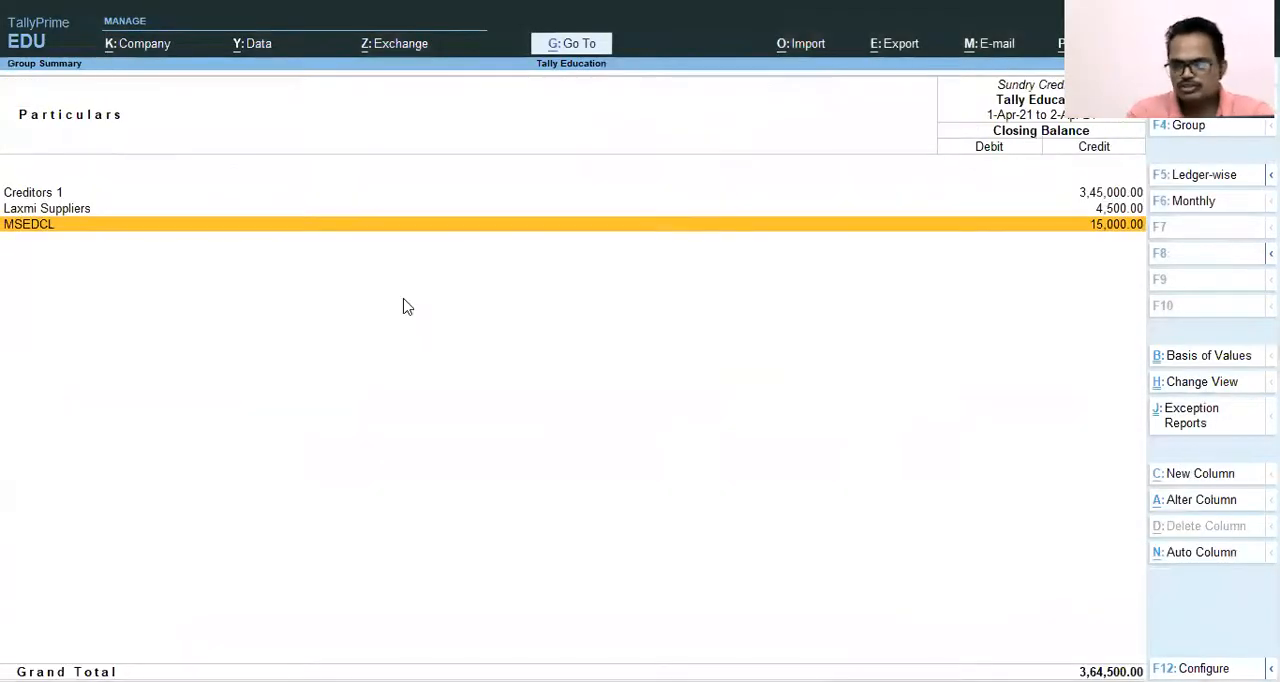
{"action": "key", "text": "Escape"}
{"action": "key", "text": "Escape"}
{"action": "key", "text": "Escape"}
{"action": "key", "text": "n"}
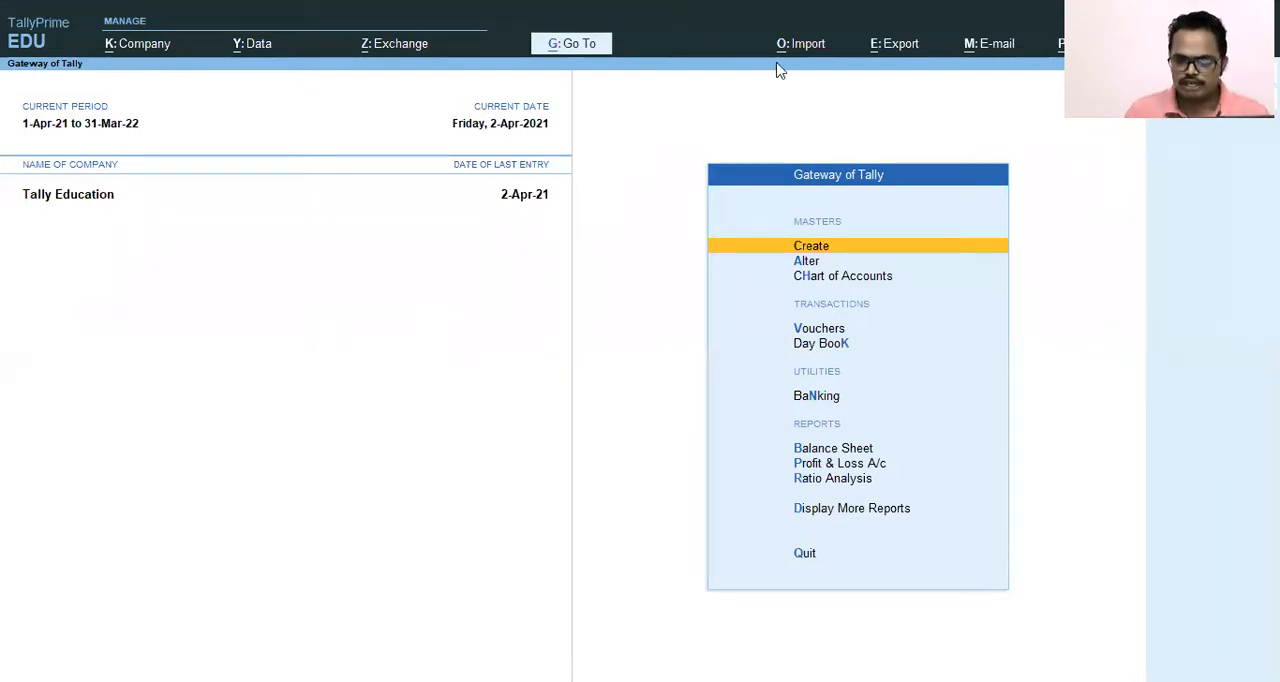
Open the Go To search from the Gateway of Tally.
{"action": "key", "text": "alt+g"}
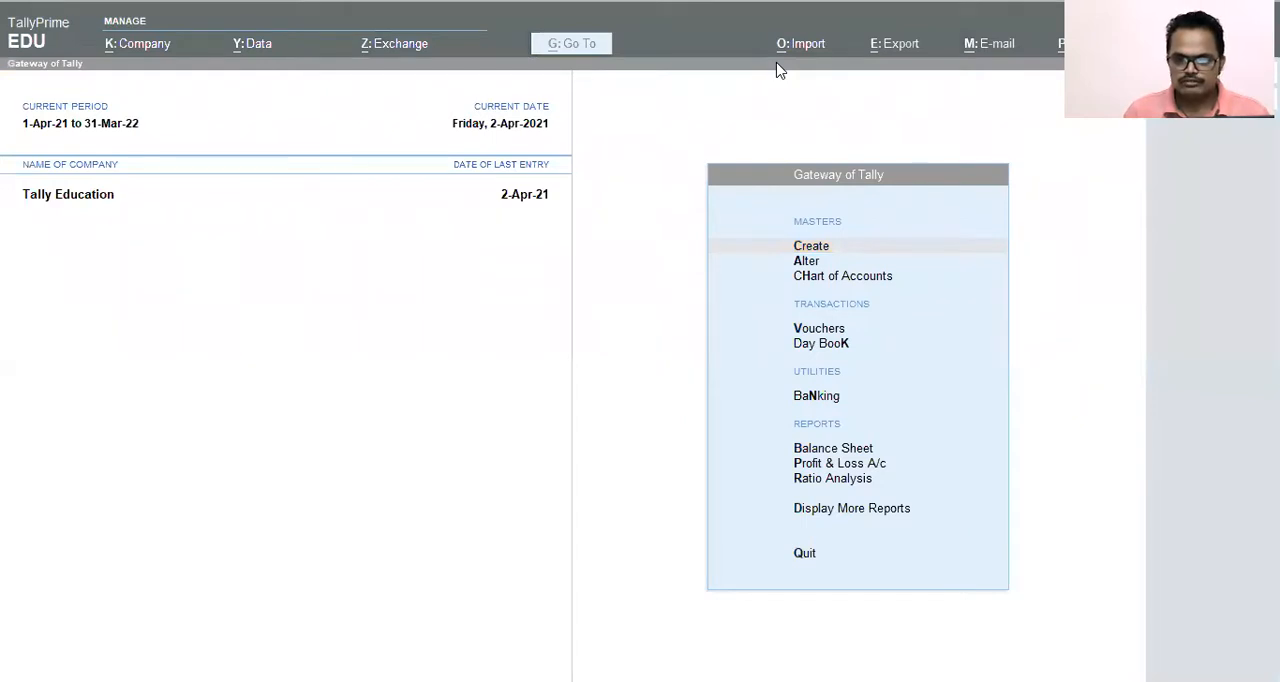